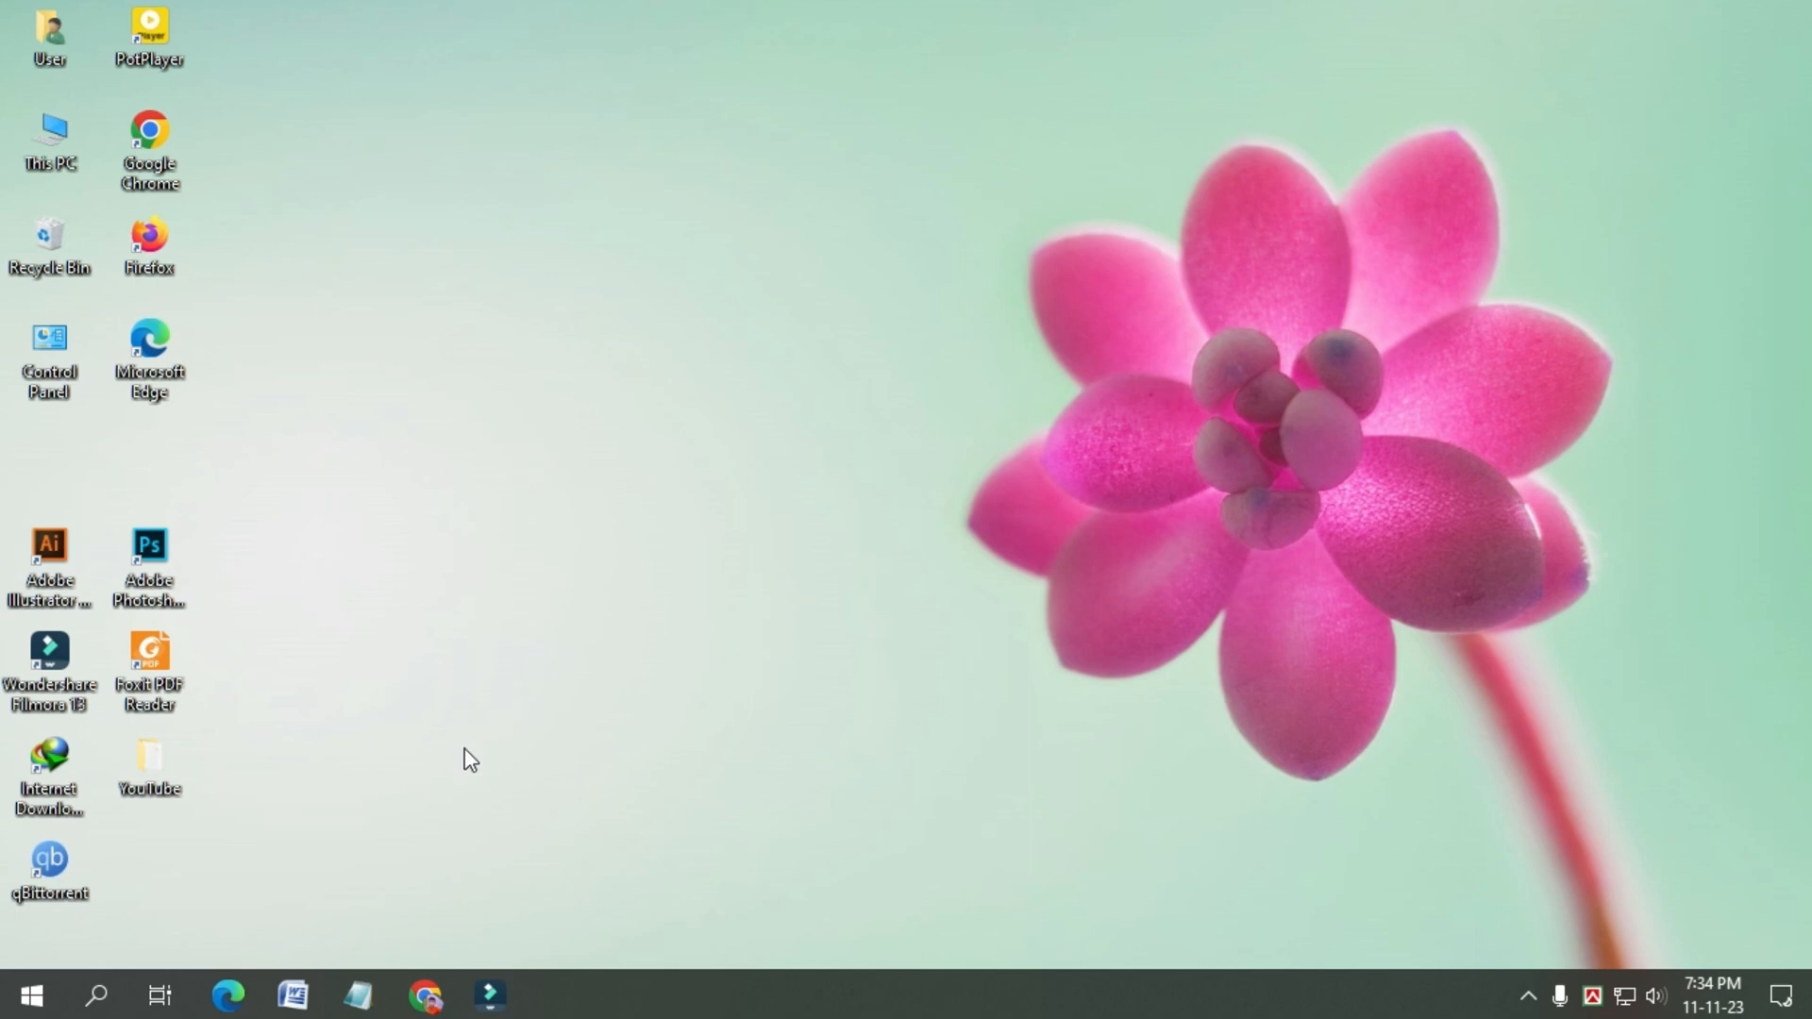
Switch to Google Chrome and load the website alasadbd.com.
left_click(426, 995)
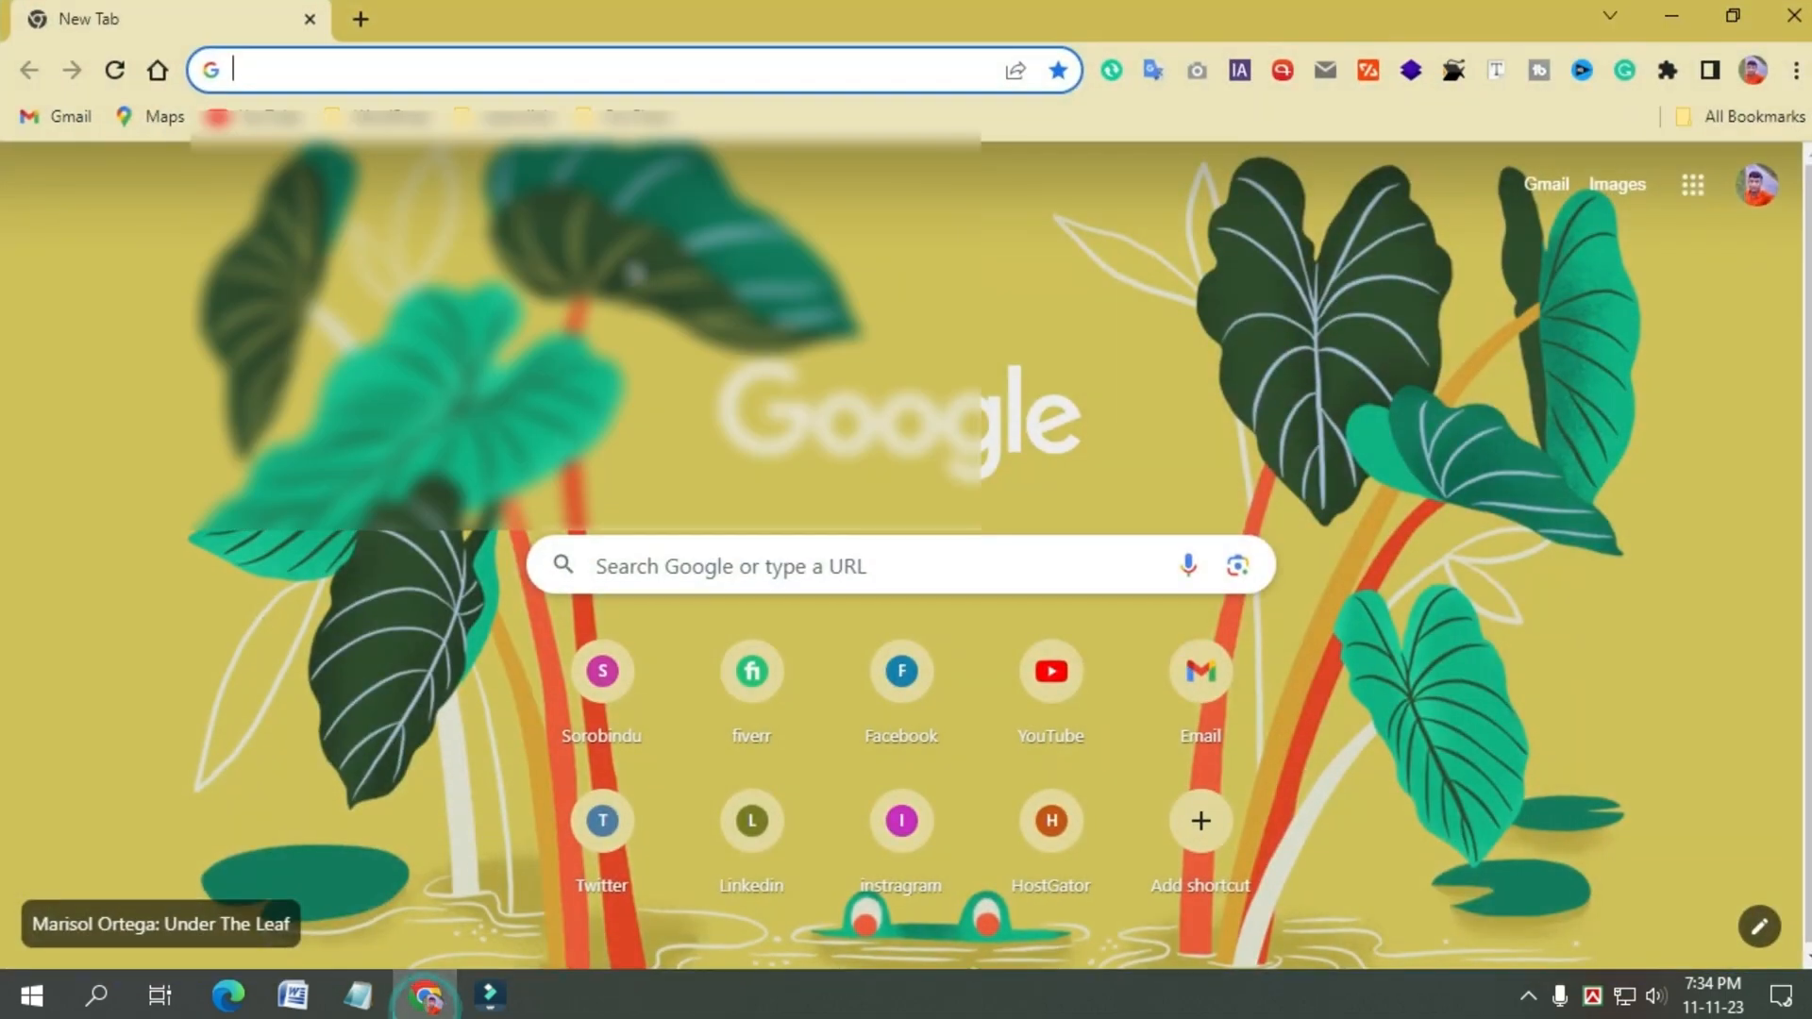
left_click(493, 77)
left_click(491, 75)
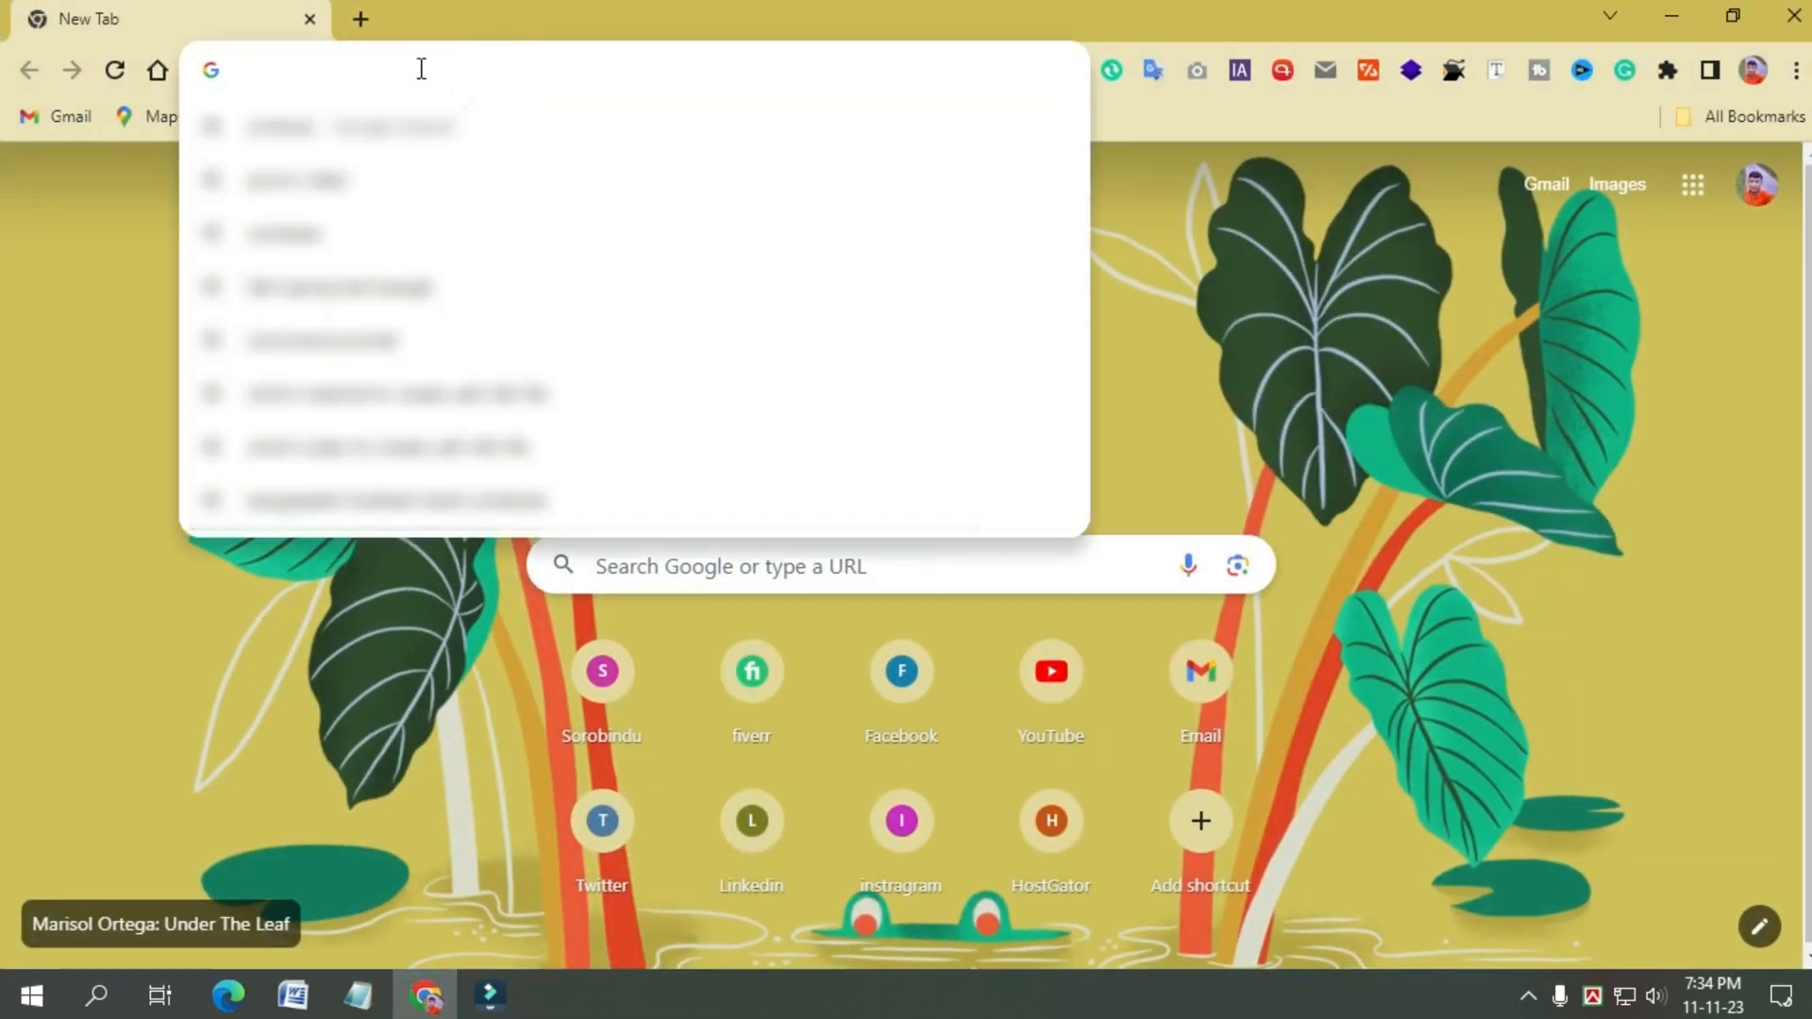
type("a")
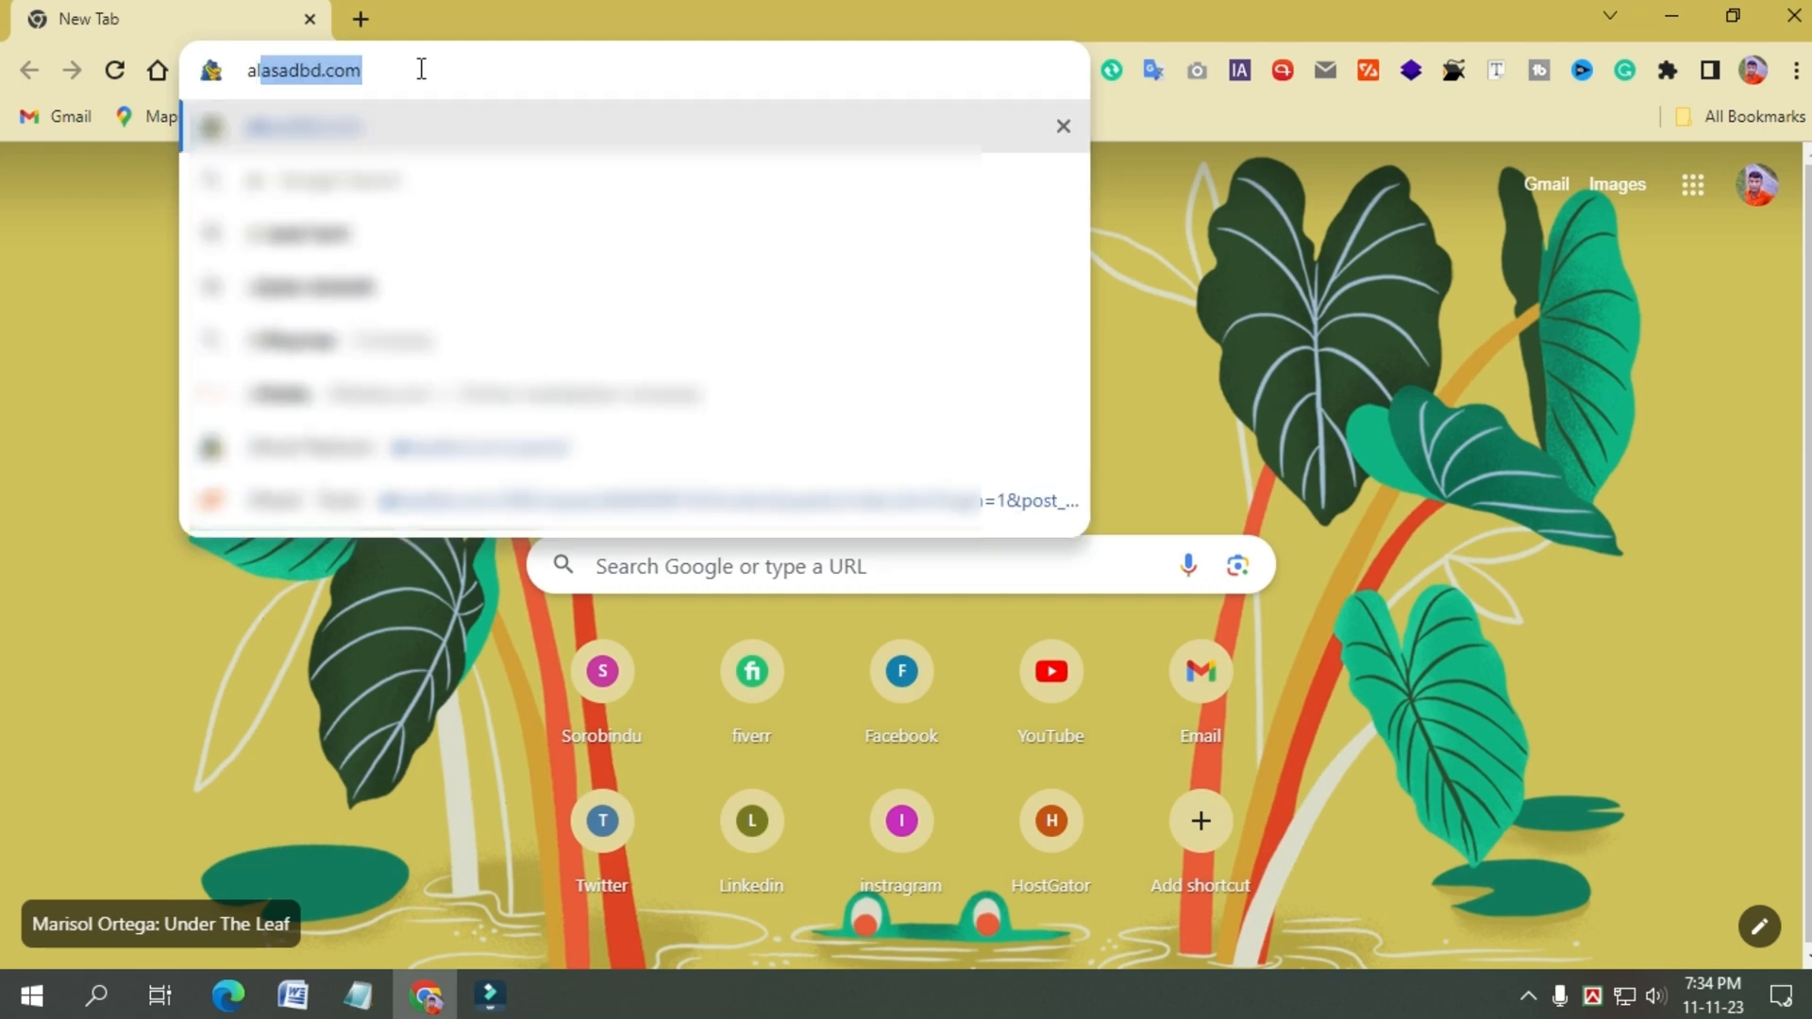
type("lasadbd.com")
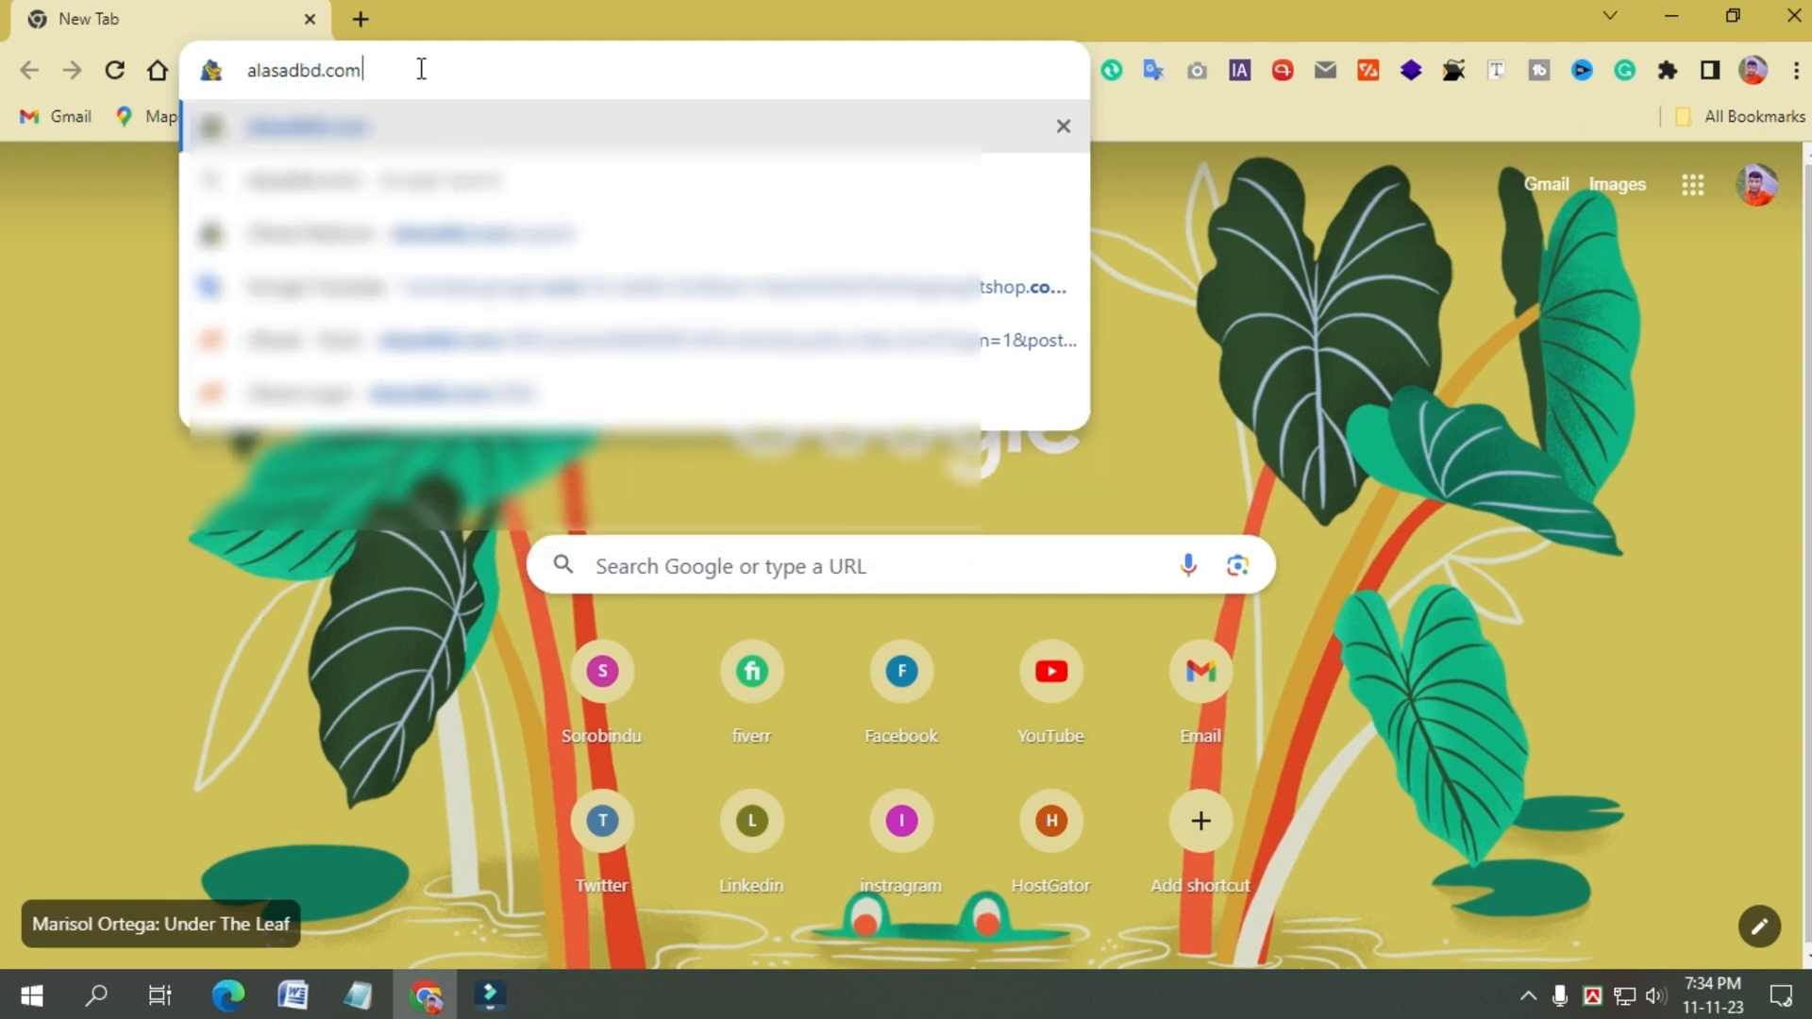
key("Return")
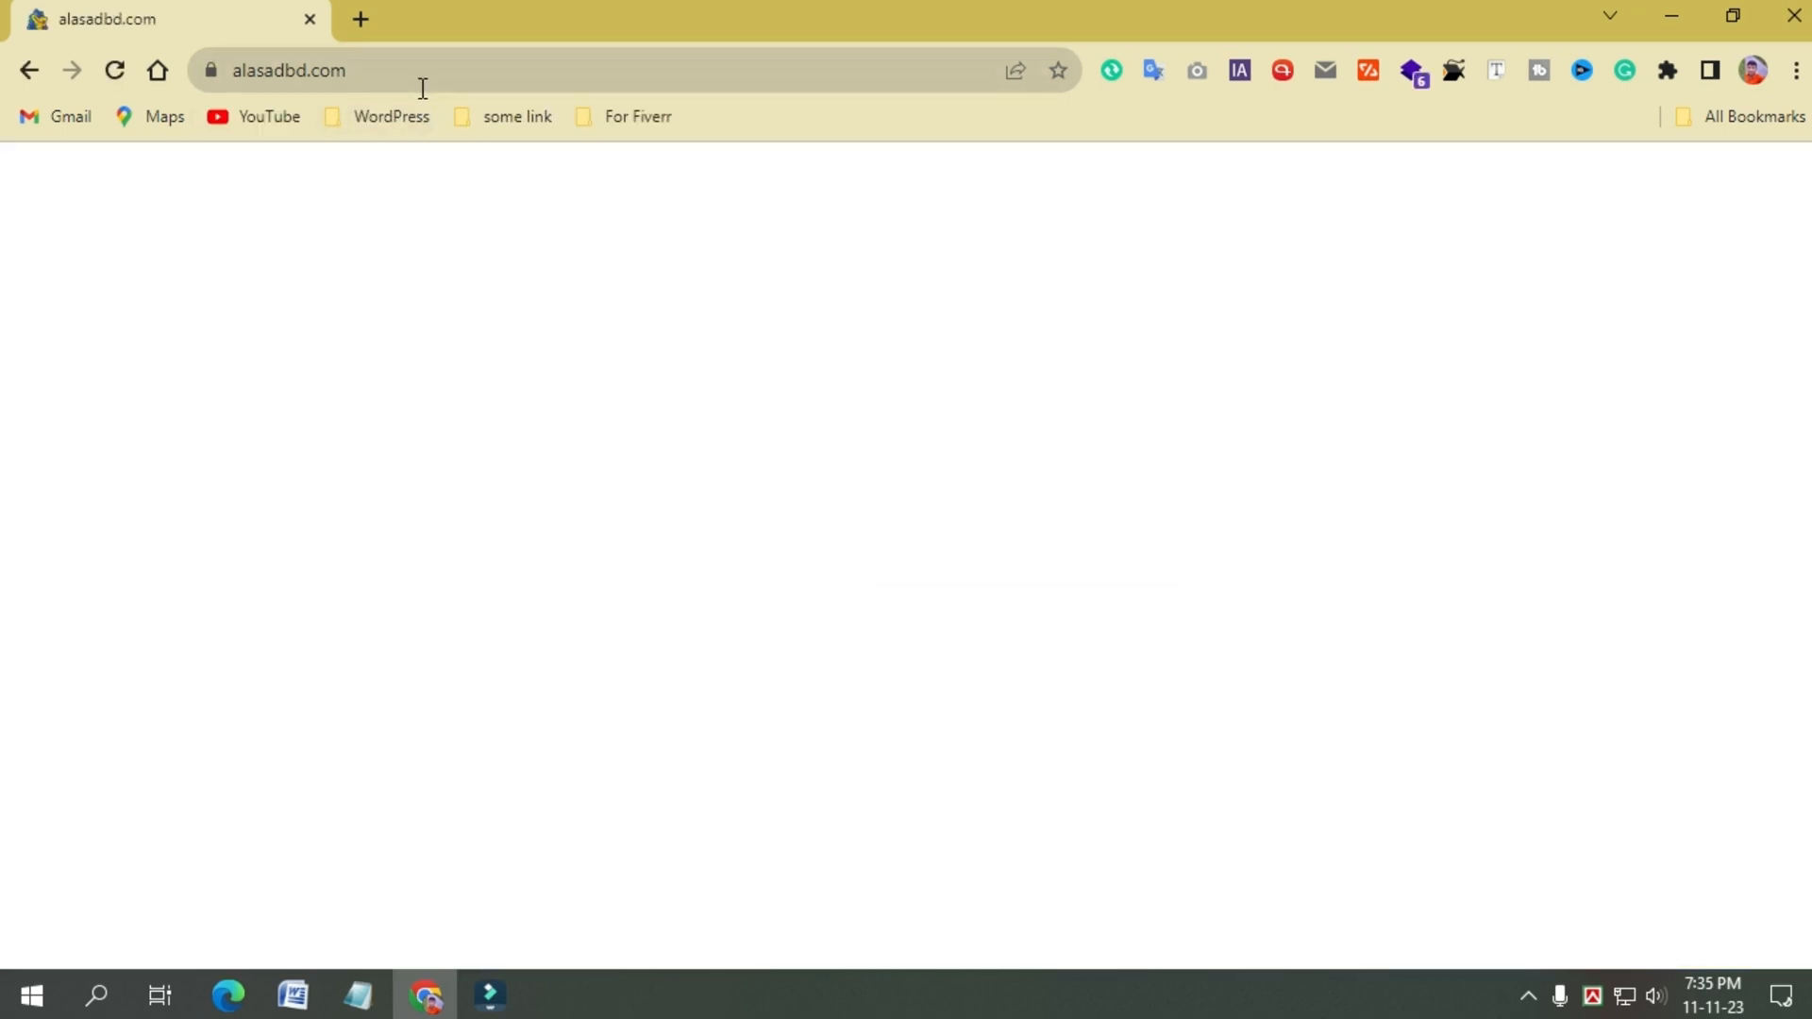
left_click(432, 77)
left_click(436, 74)
left_click(436, 73)
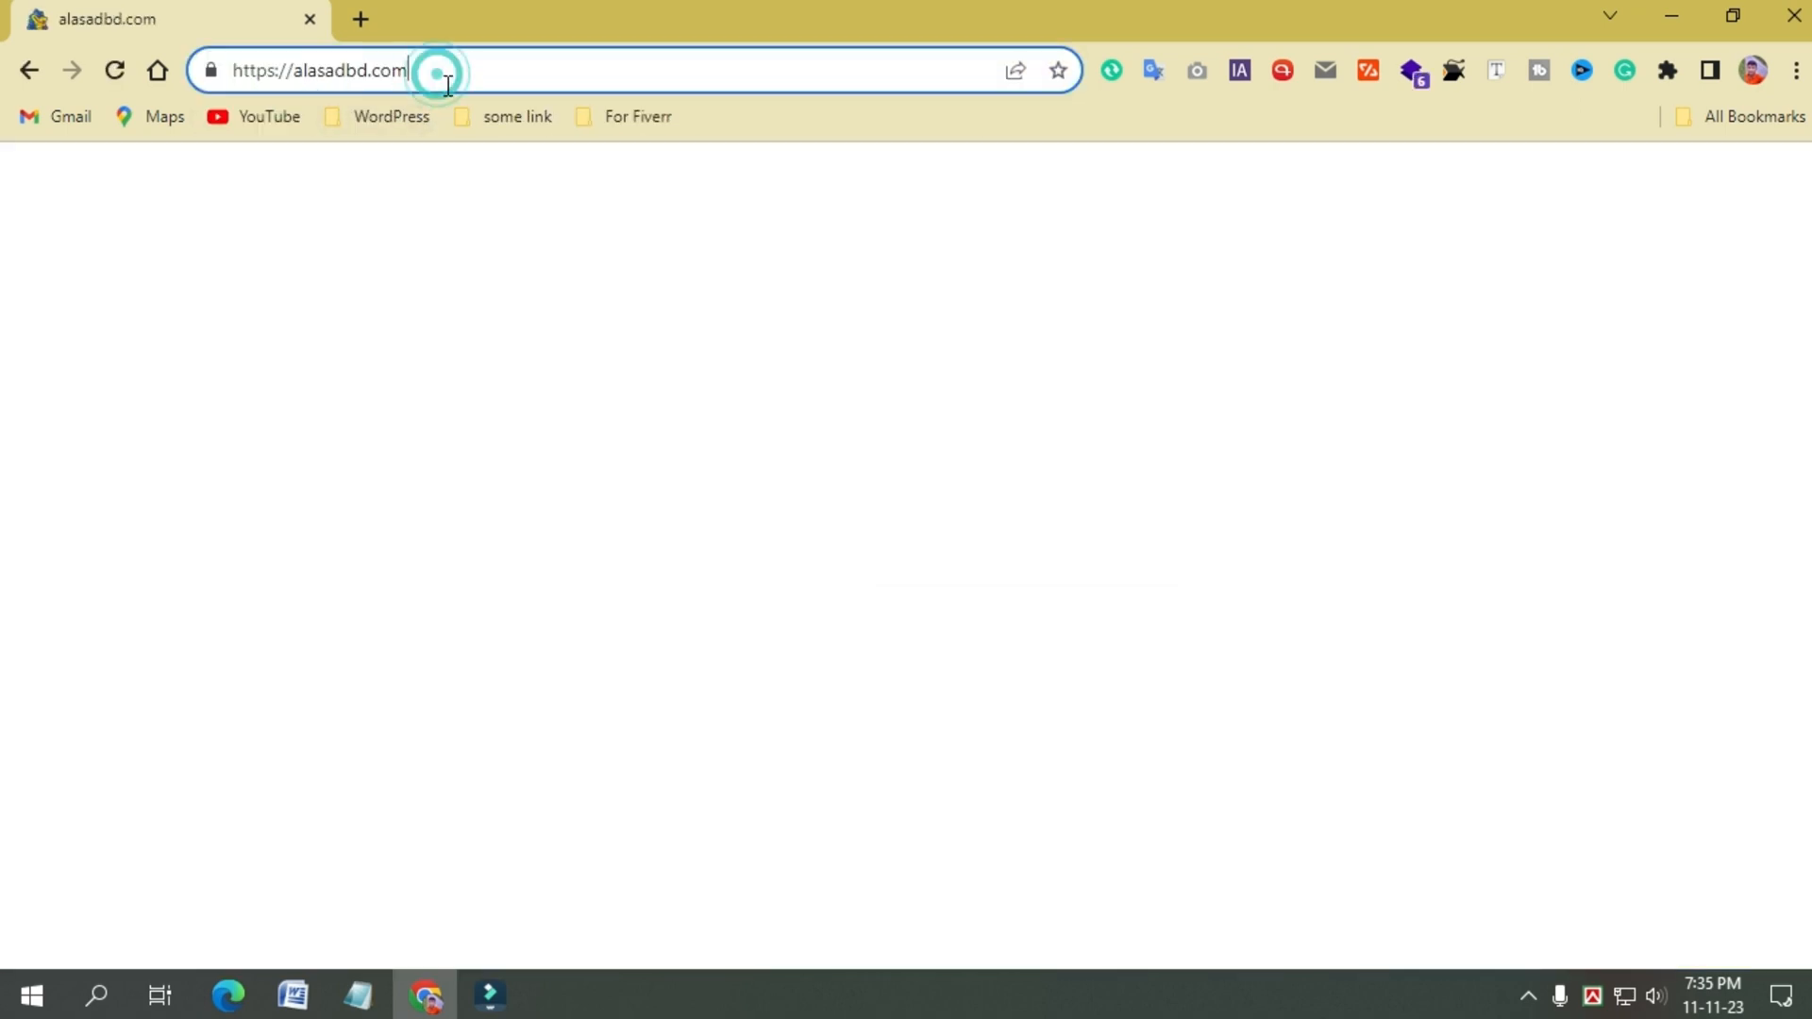
type("/")
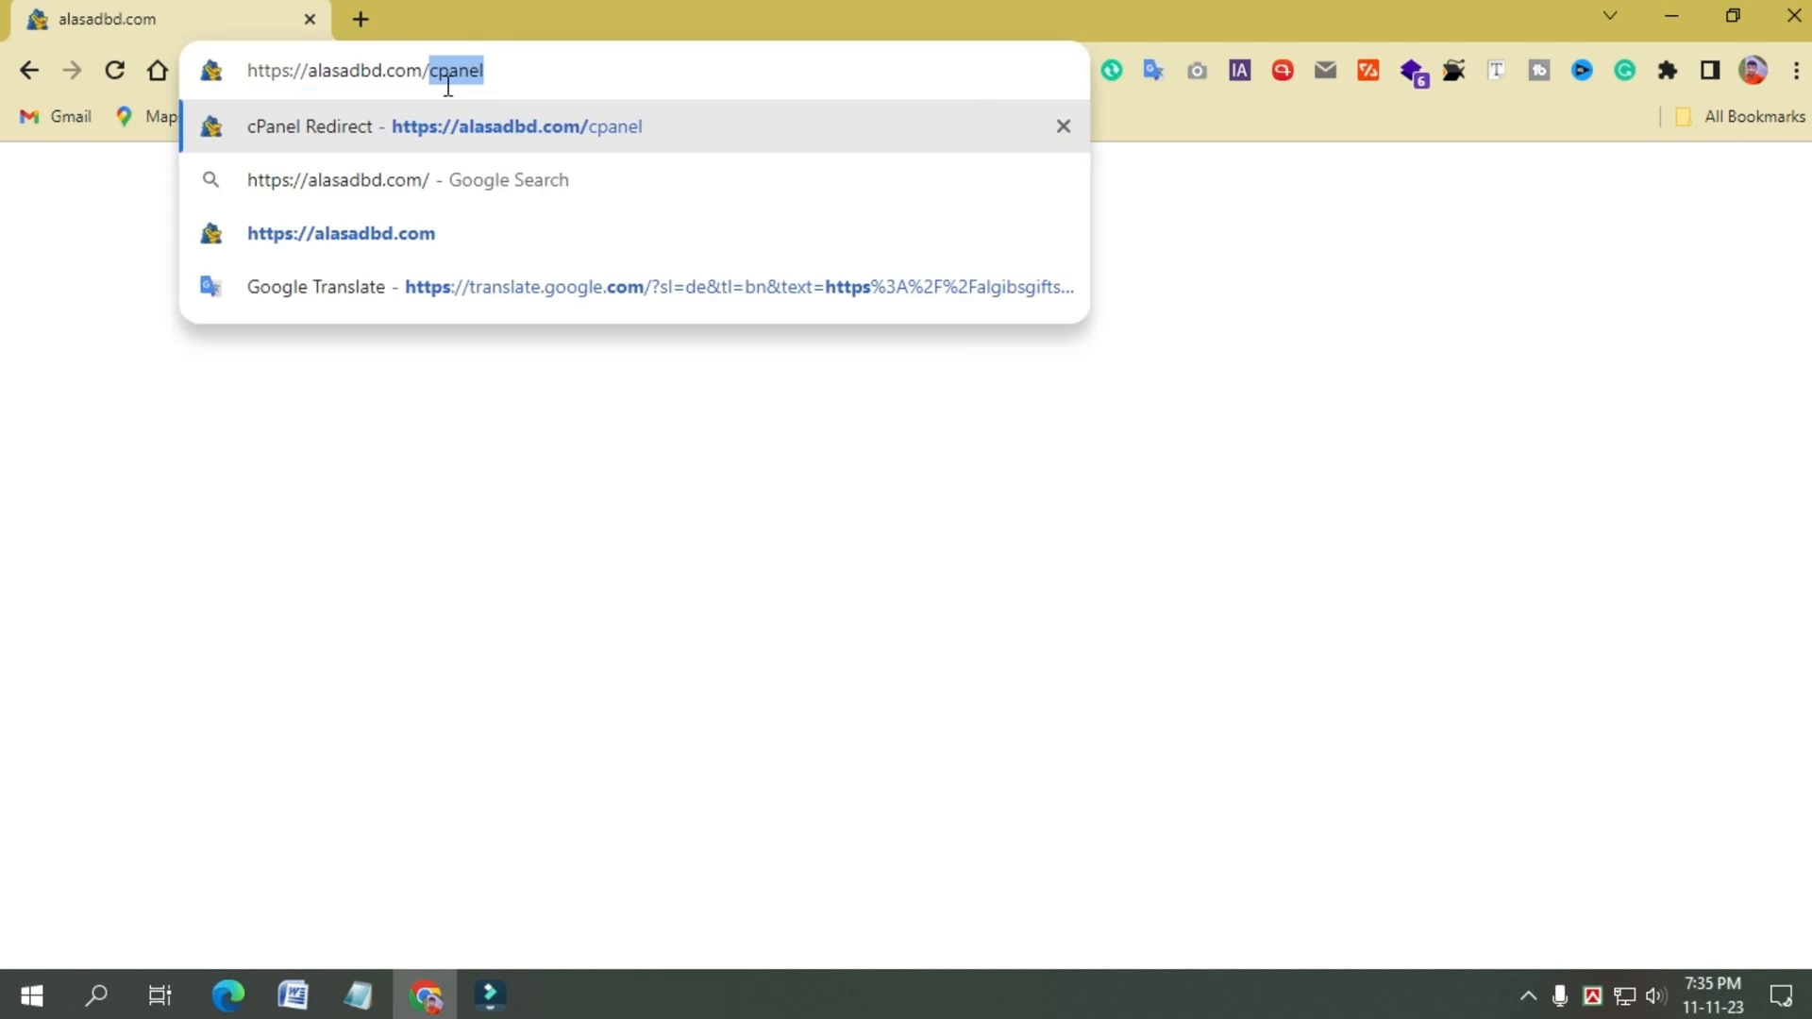
type("cpanel")
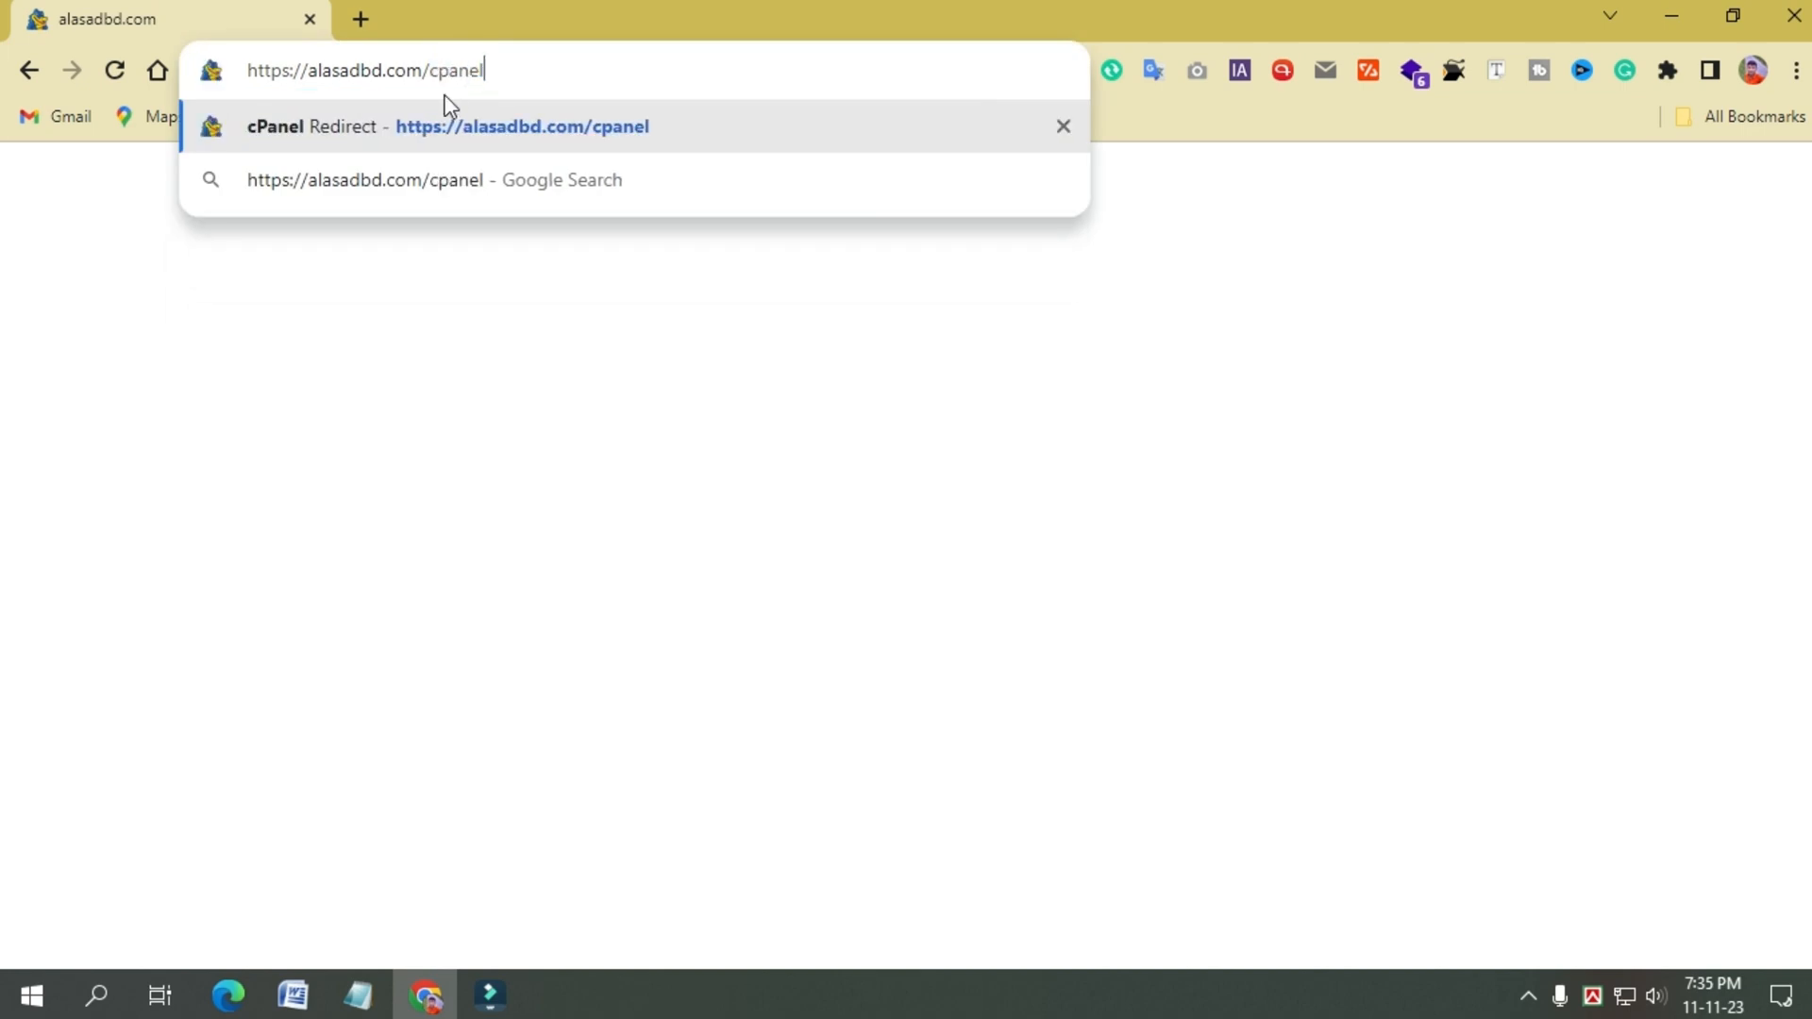
key("Return")
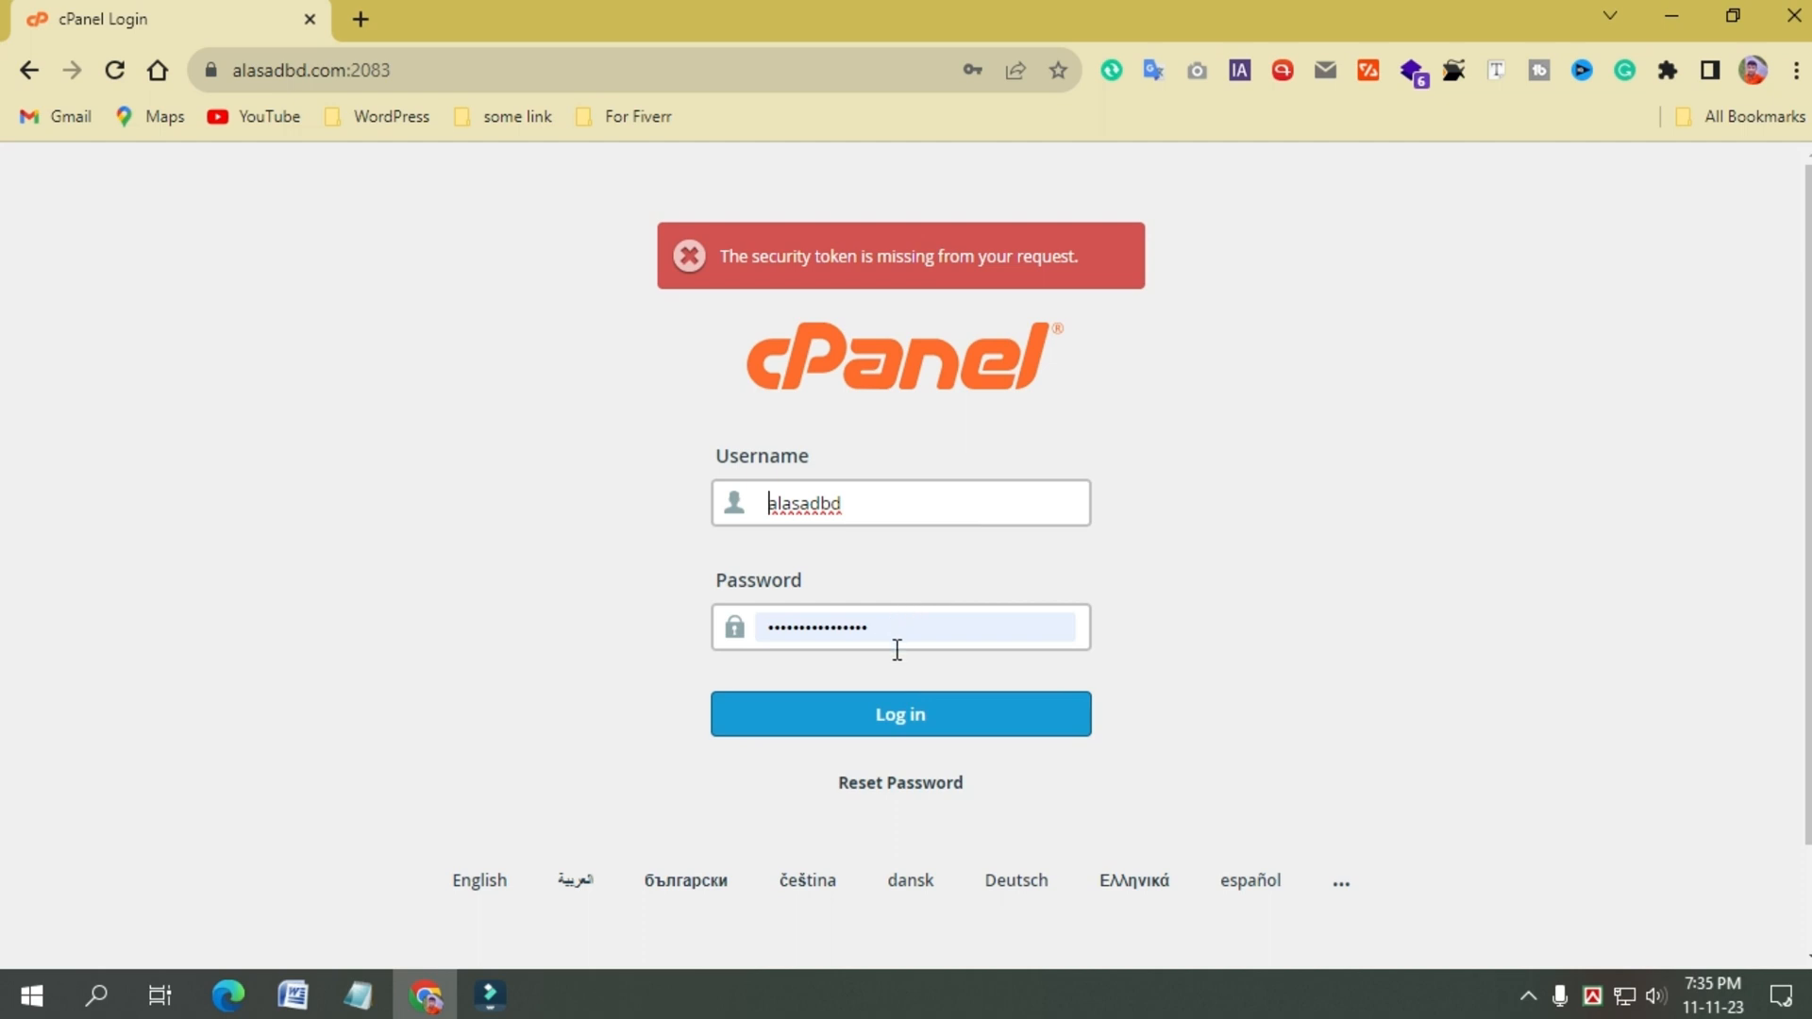
left_click(893, 717)
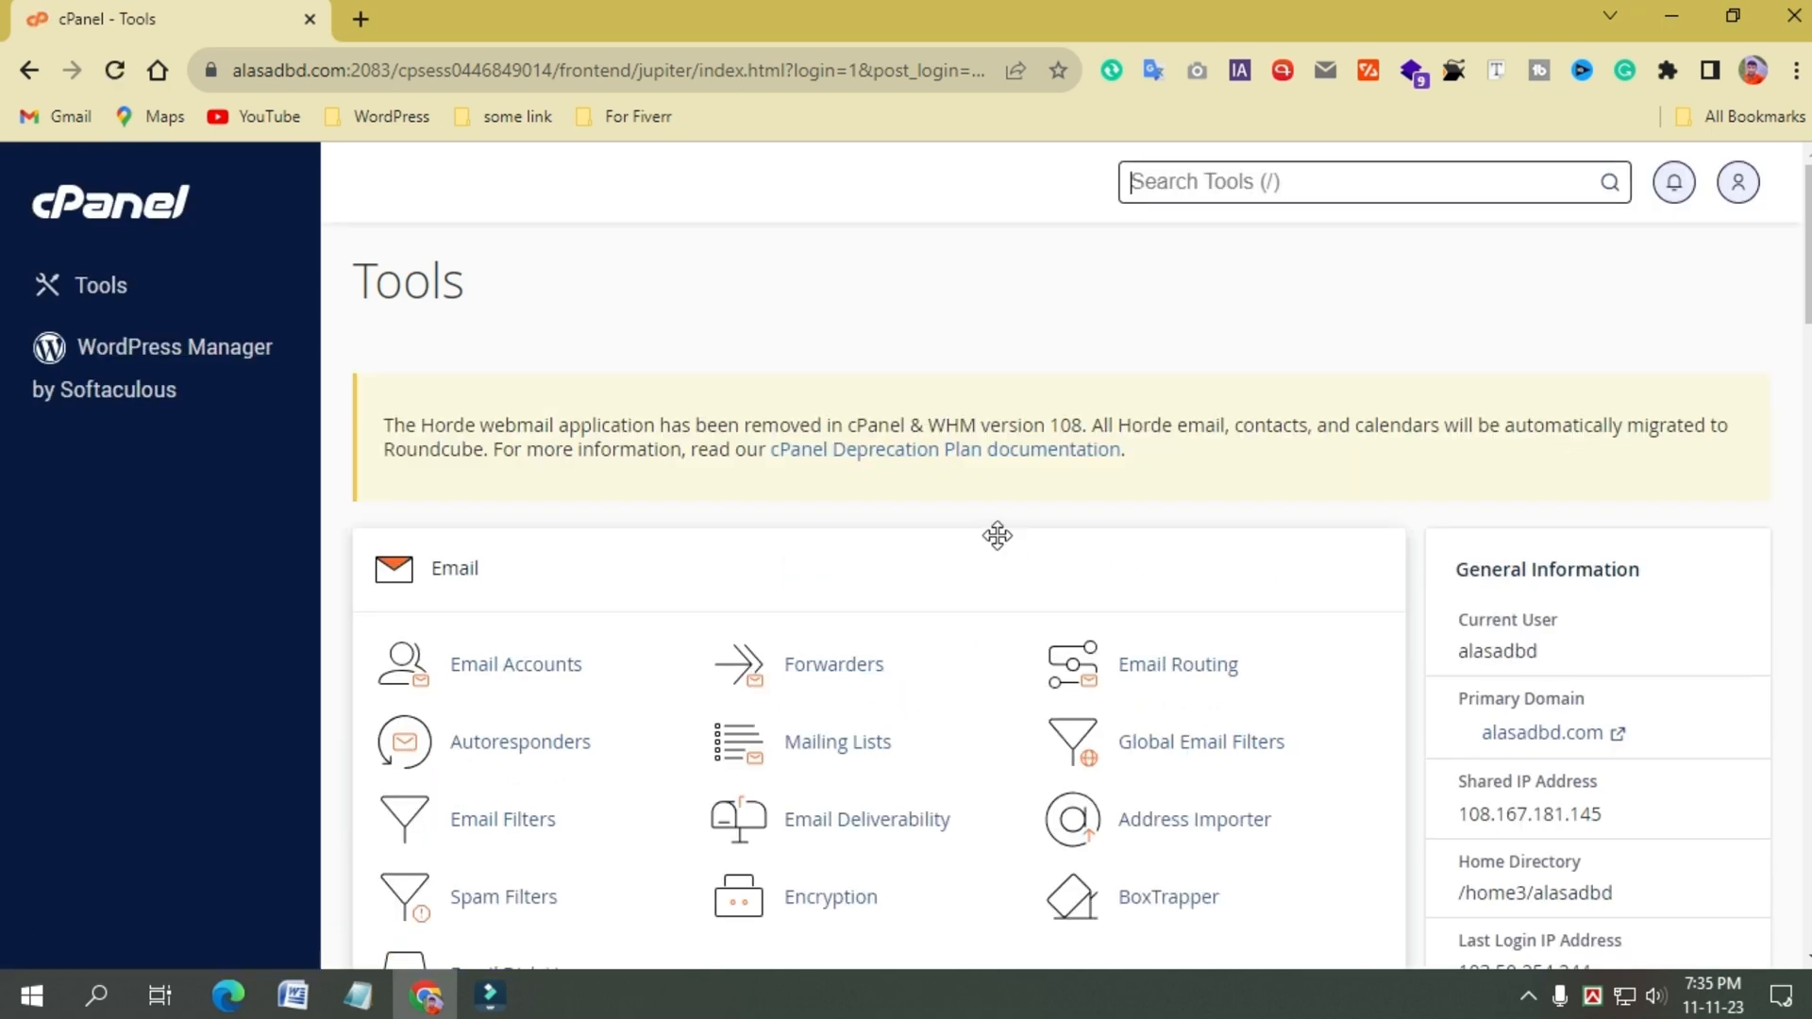
Look through the cPanel tool groups from Email, Files and Databases down to Security and Software.
scroll(996, 536, "down", 3)
scroll(999, 542, "down", 1)
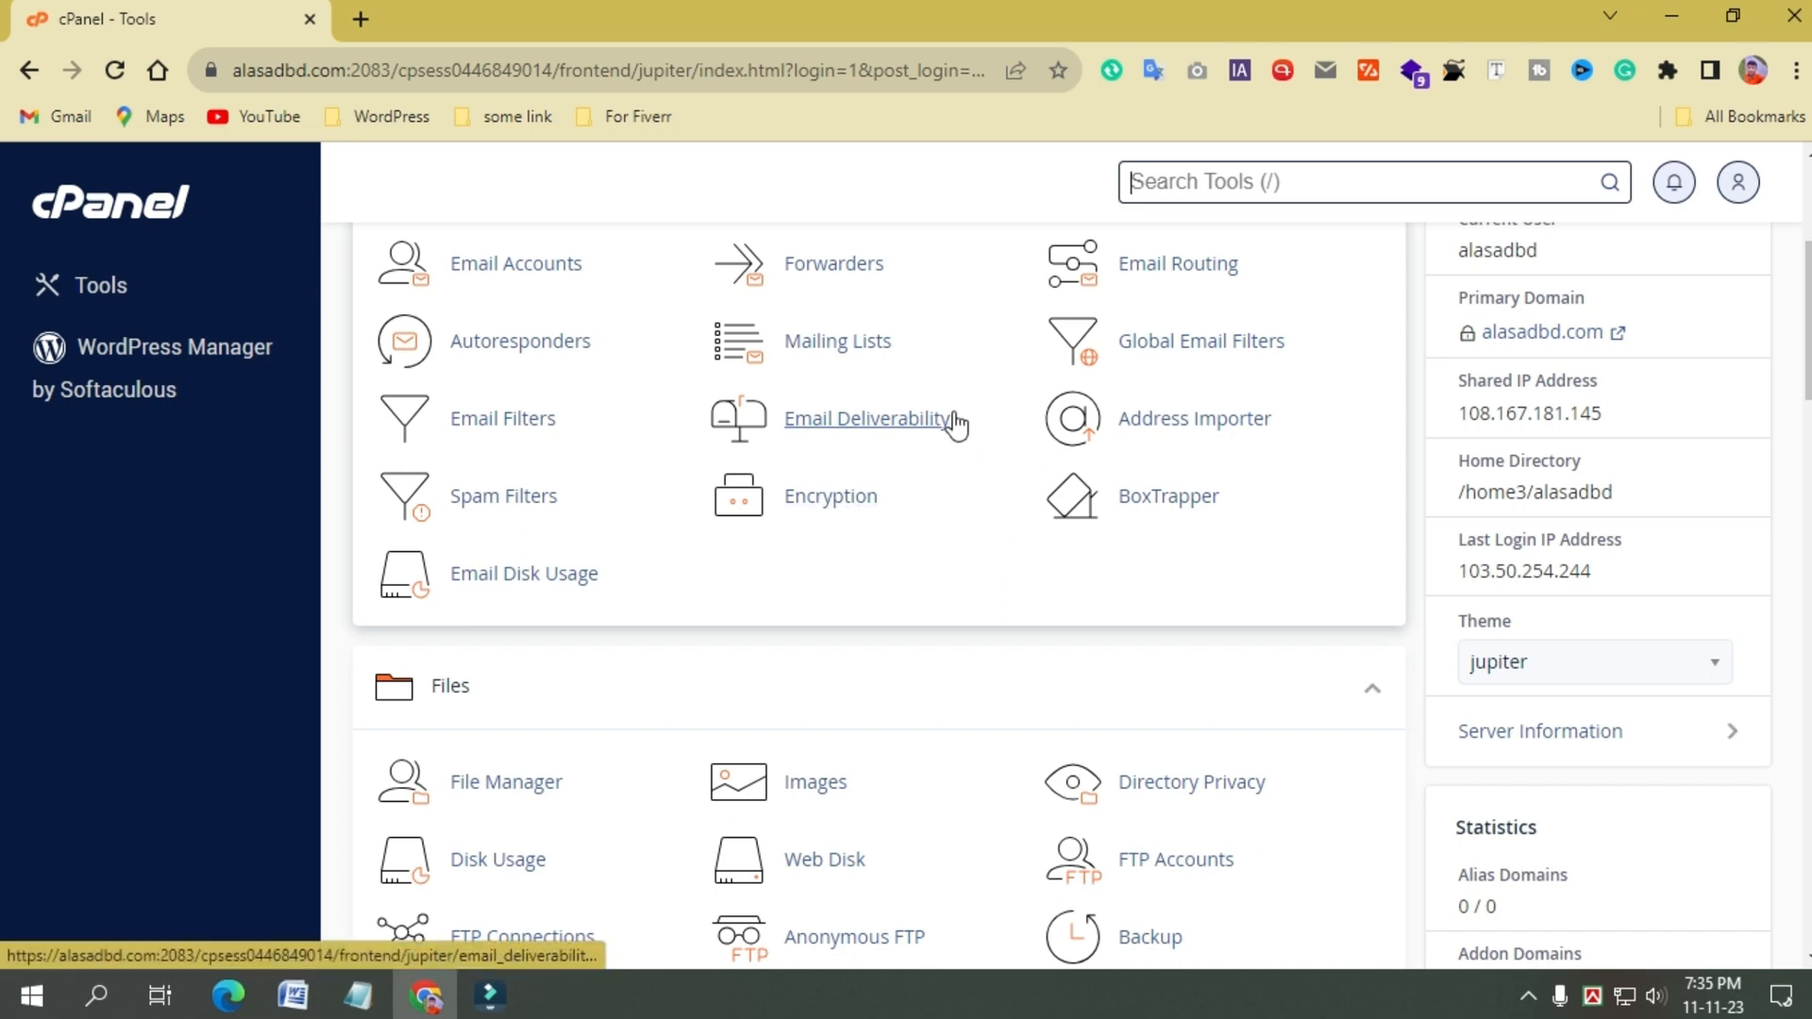
scroll(1239, 384, "up", 1)
scroll(1227, 387, "down", 4)
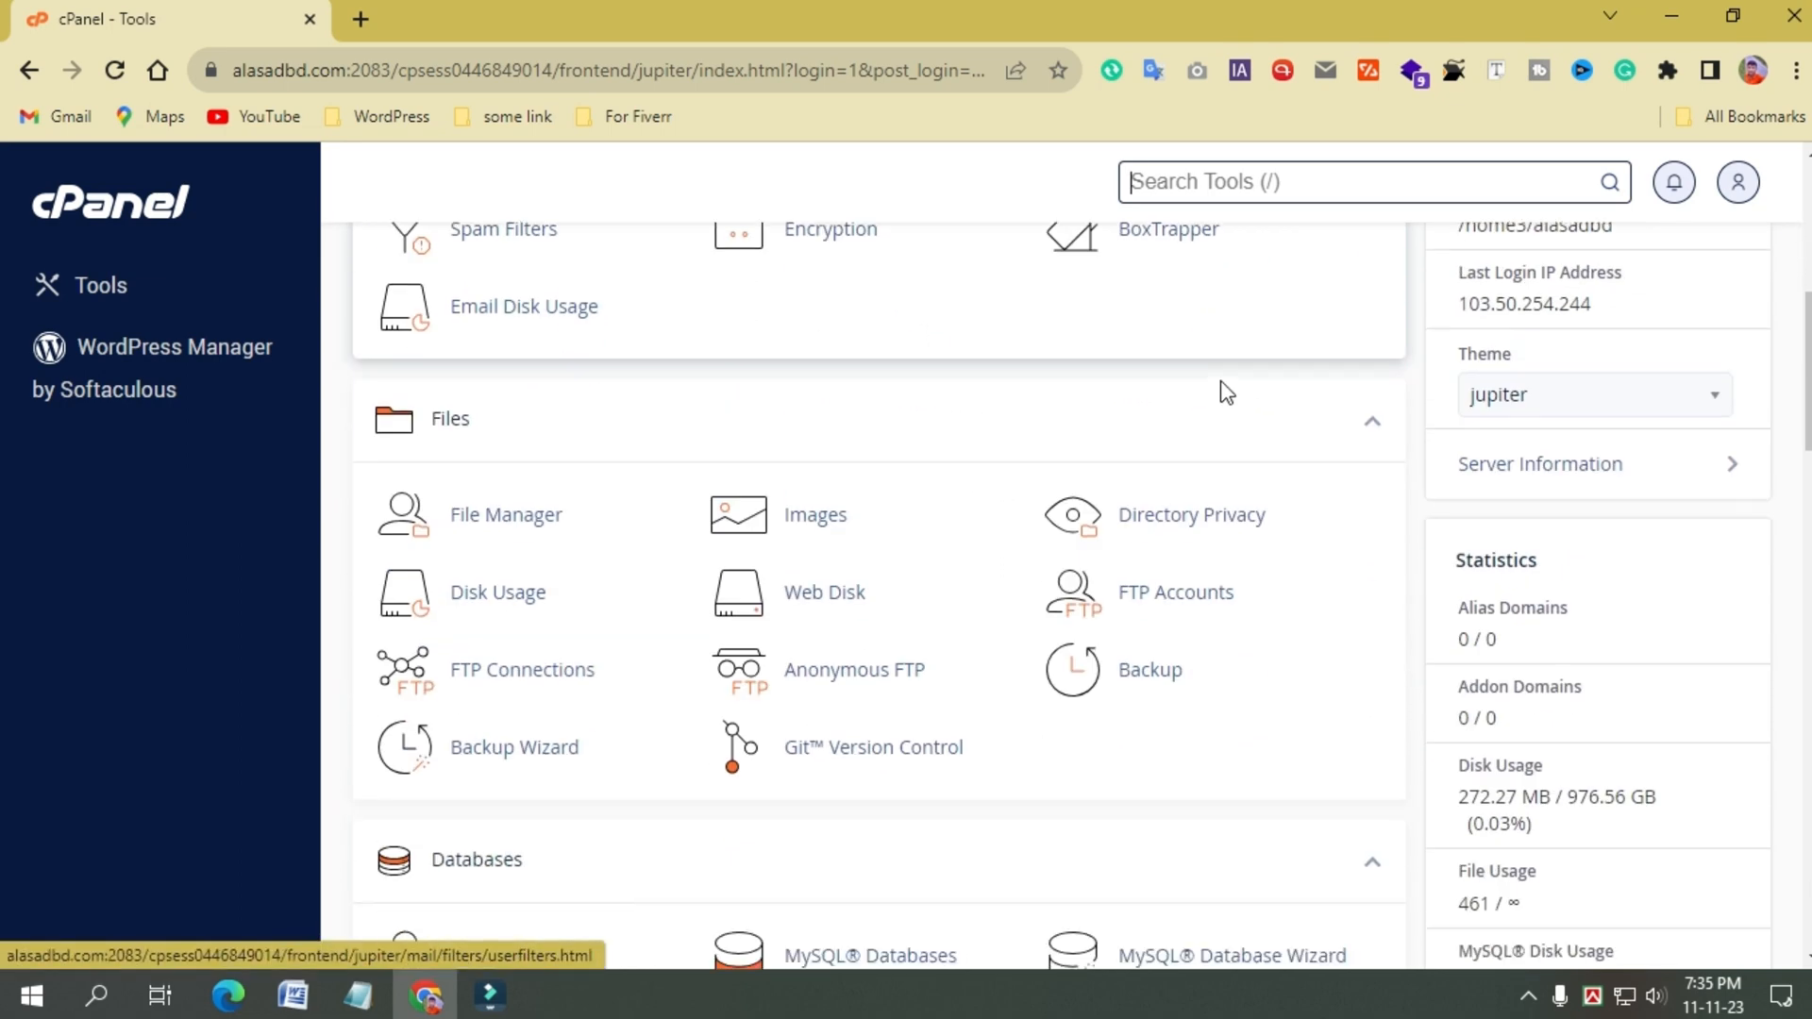
middle_click(1131, 451)
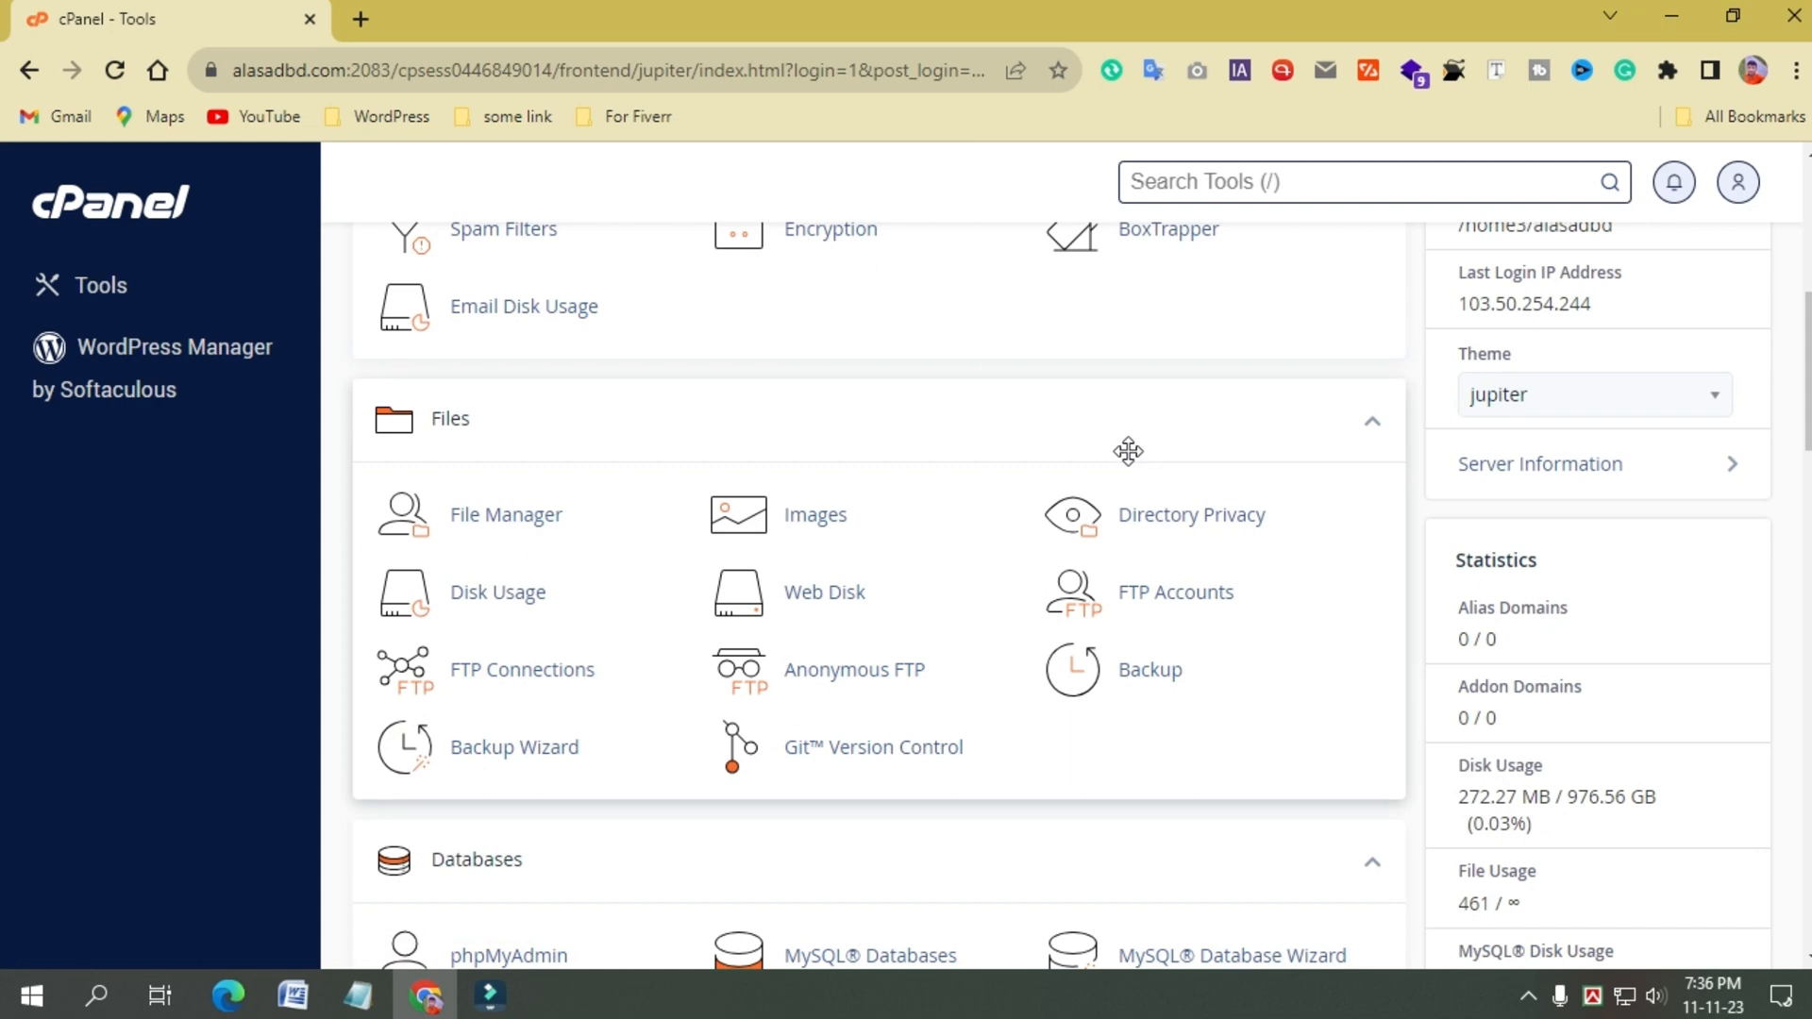
scroll(1129, 451, "up", 5)
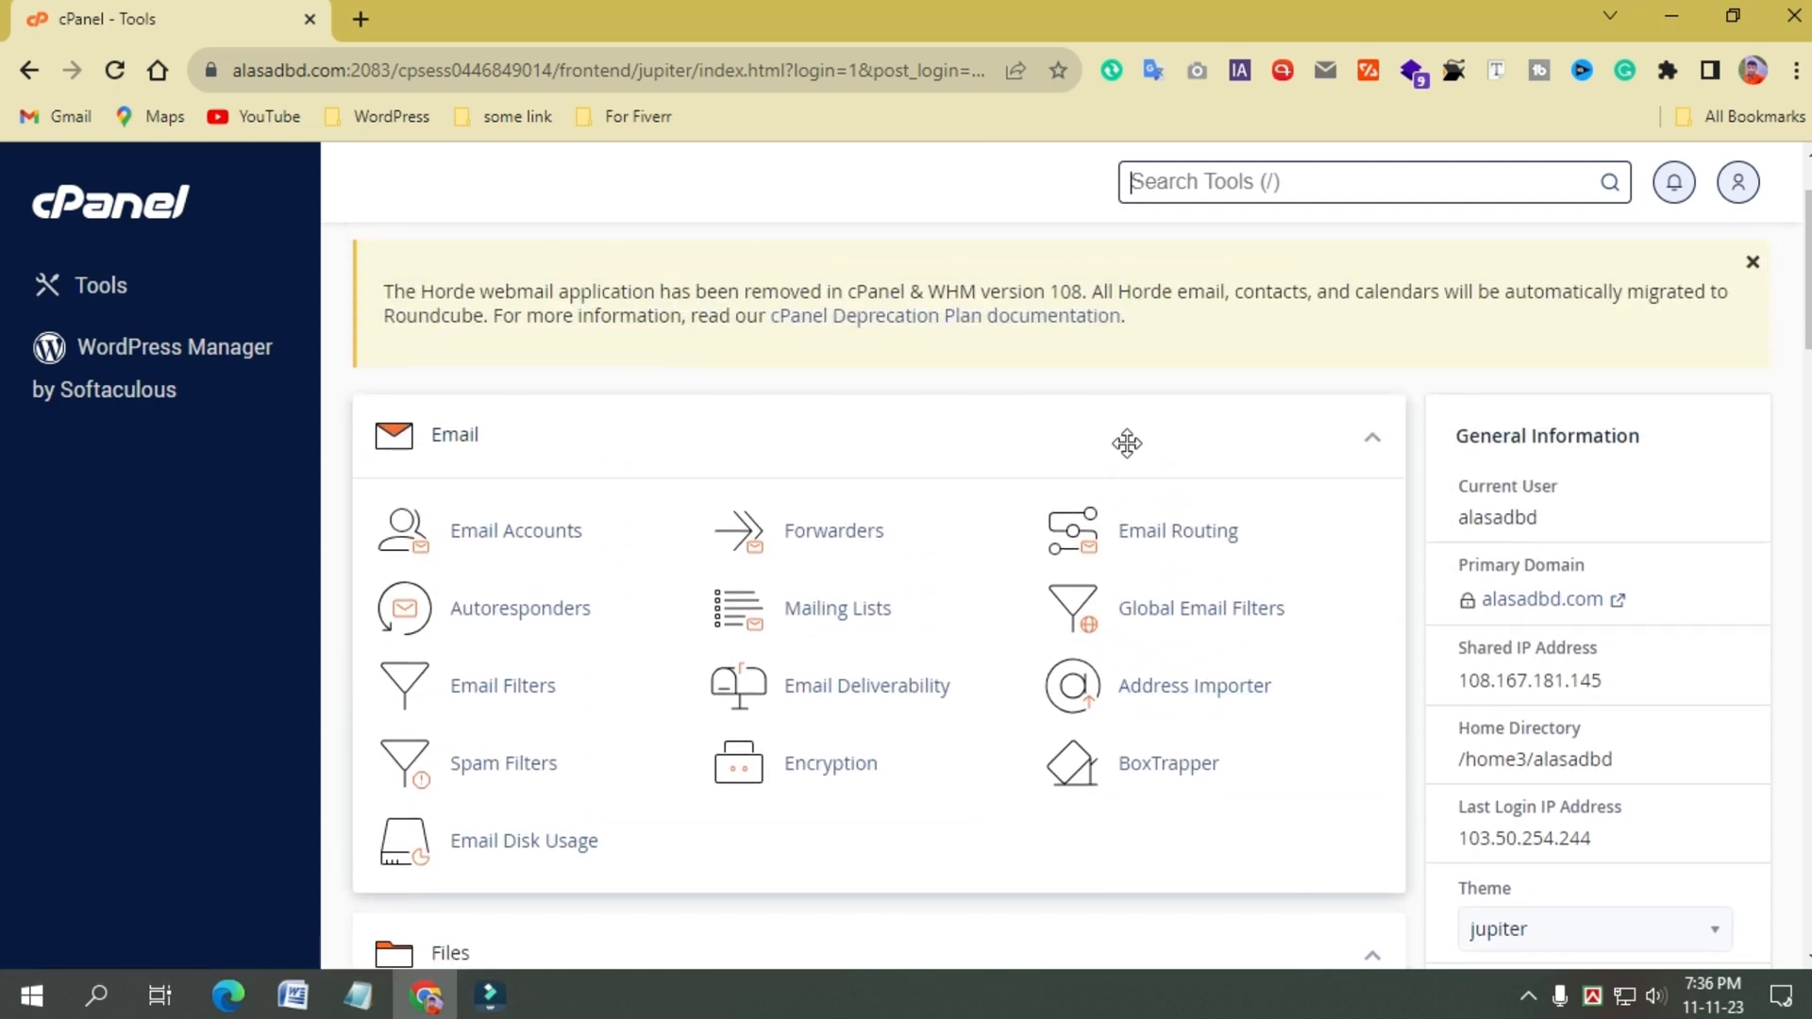
scroll(1127, 442, "down", 5)
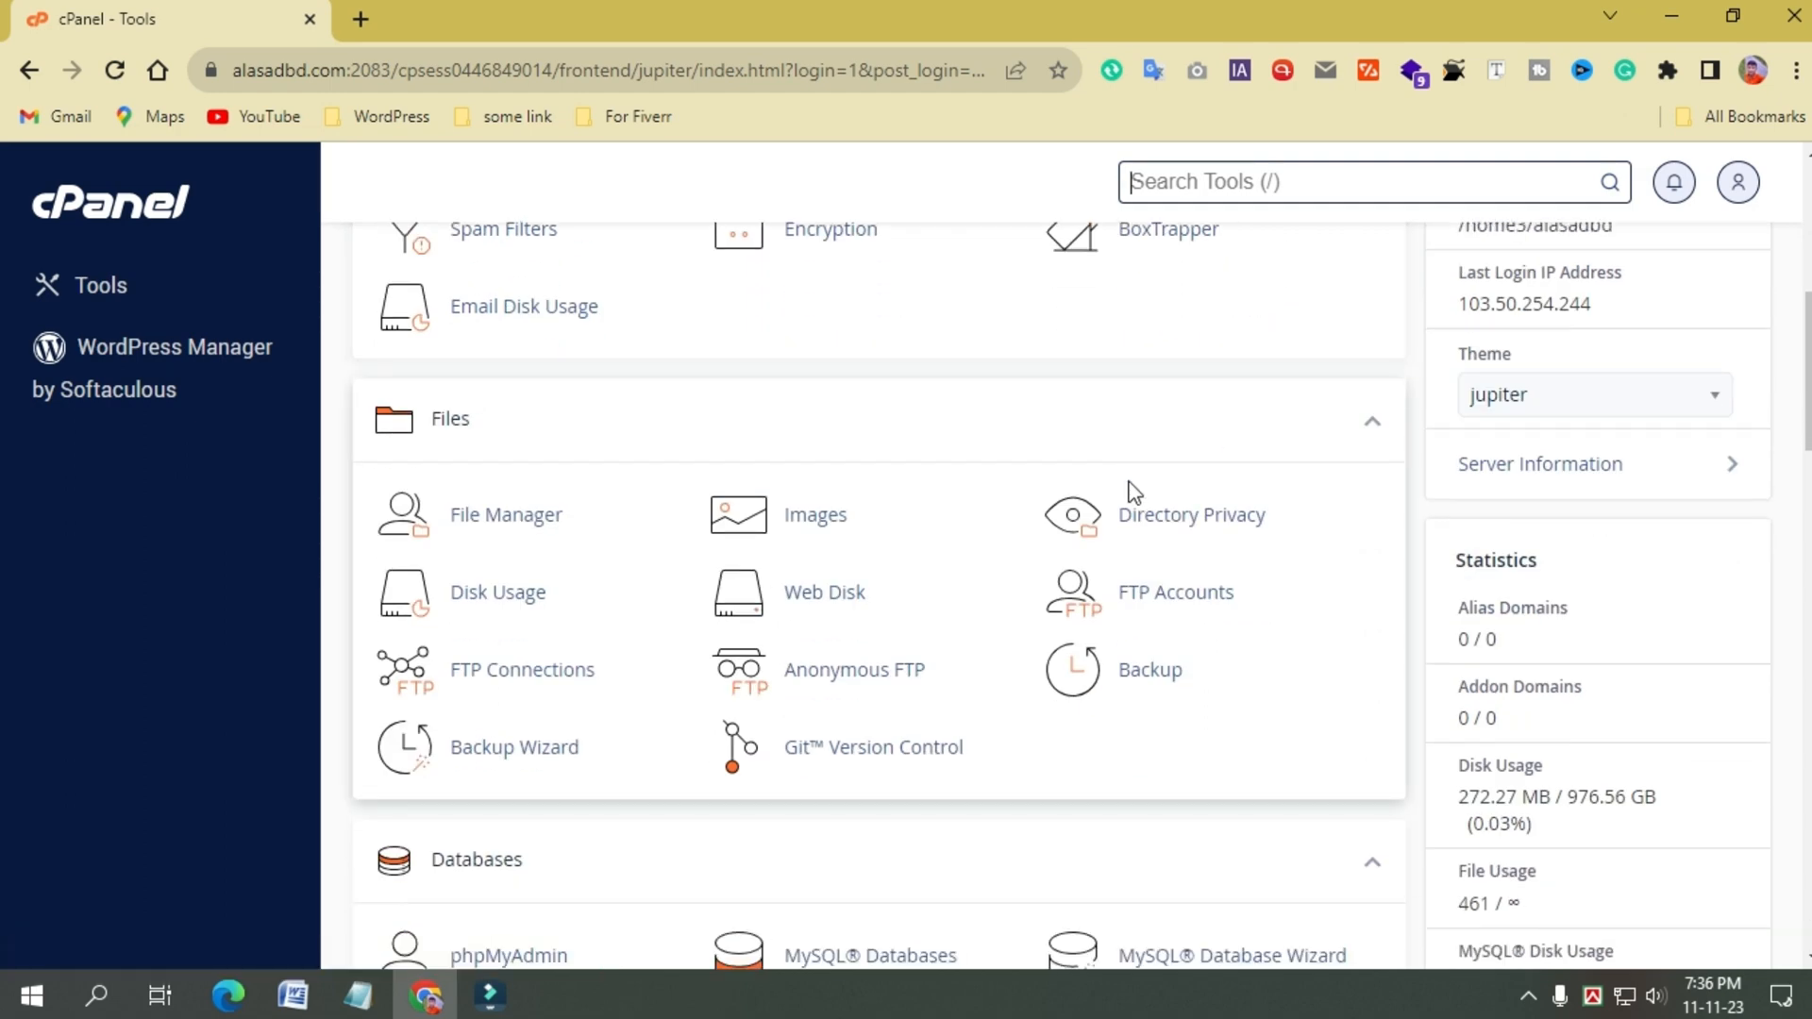
scroll(1135, 491, "down", 7)
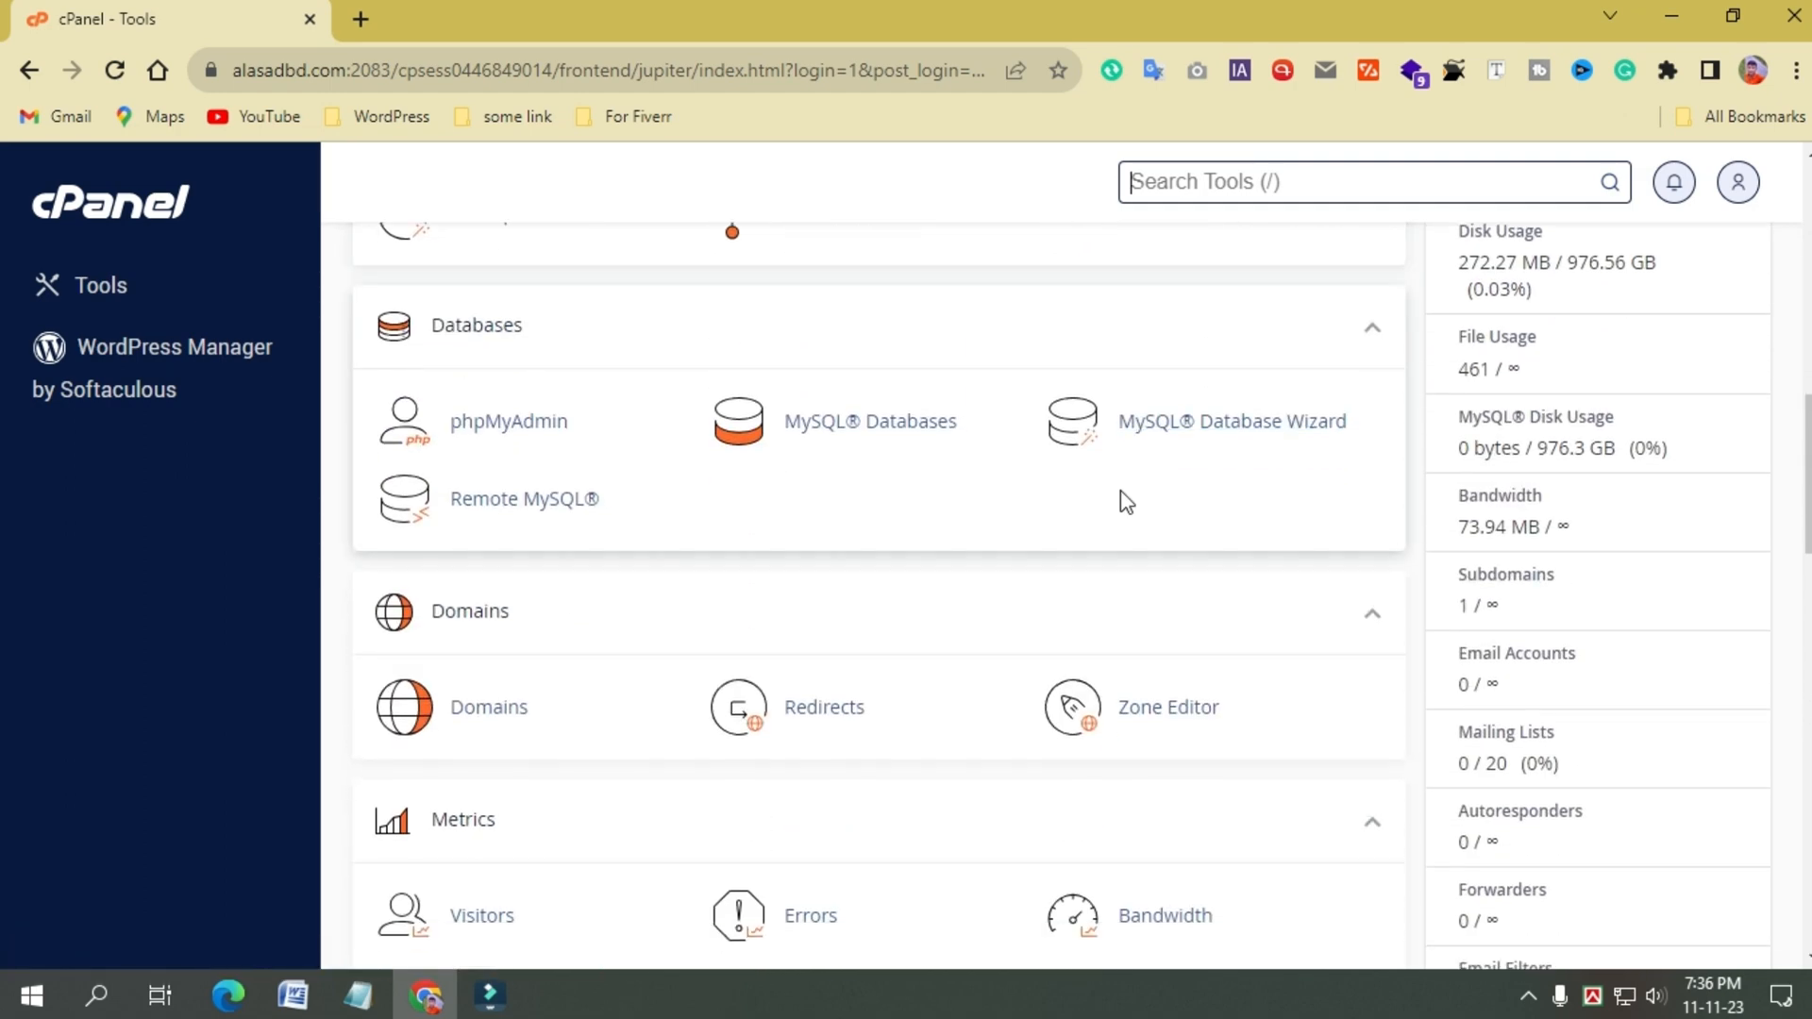
scroll(1122, 500, "down", 6)
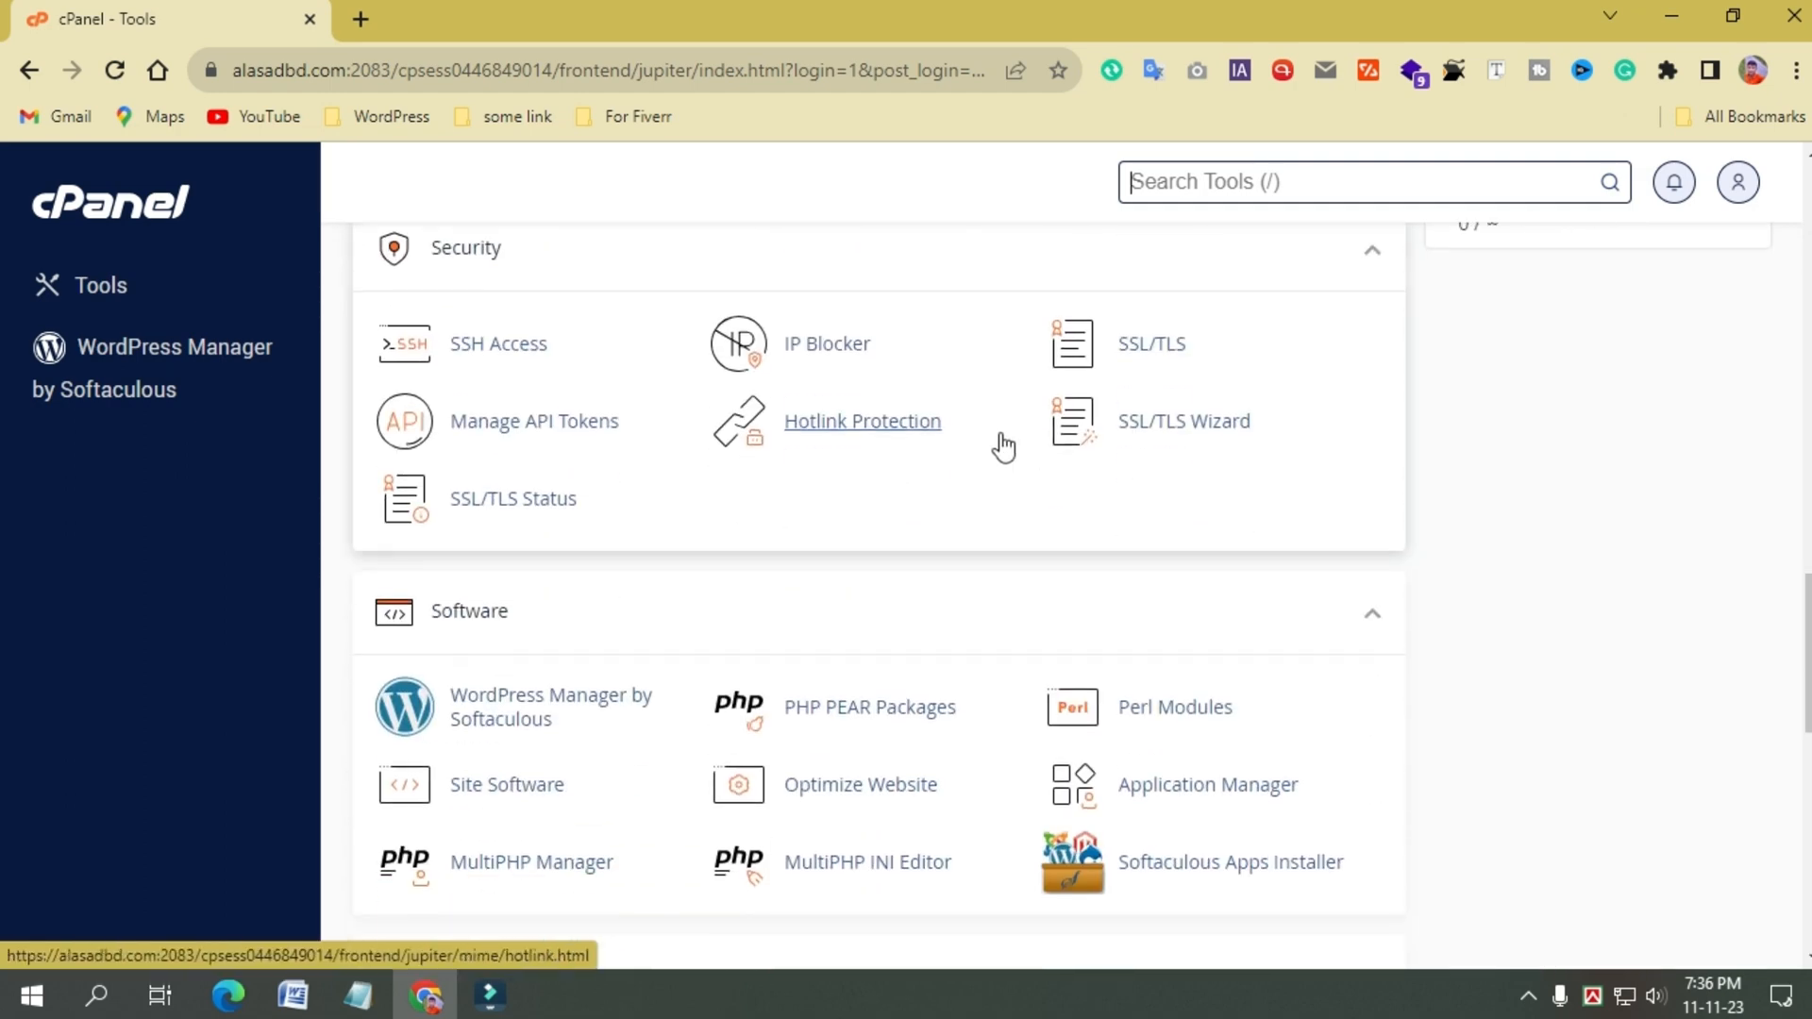
Open WordPress Manager by Softaculous and start installing a fresh copy of WordPress.
scroll(972, 467, "down", 1)
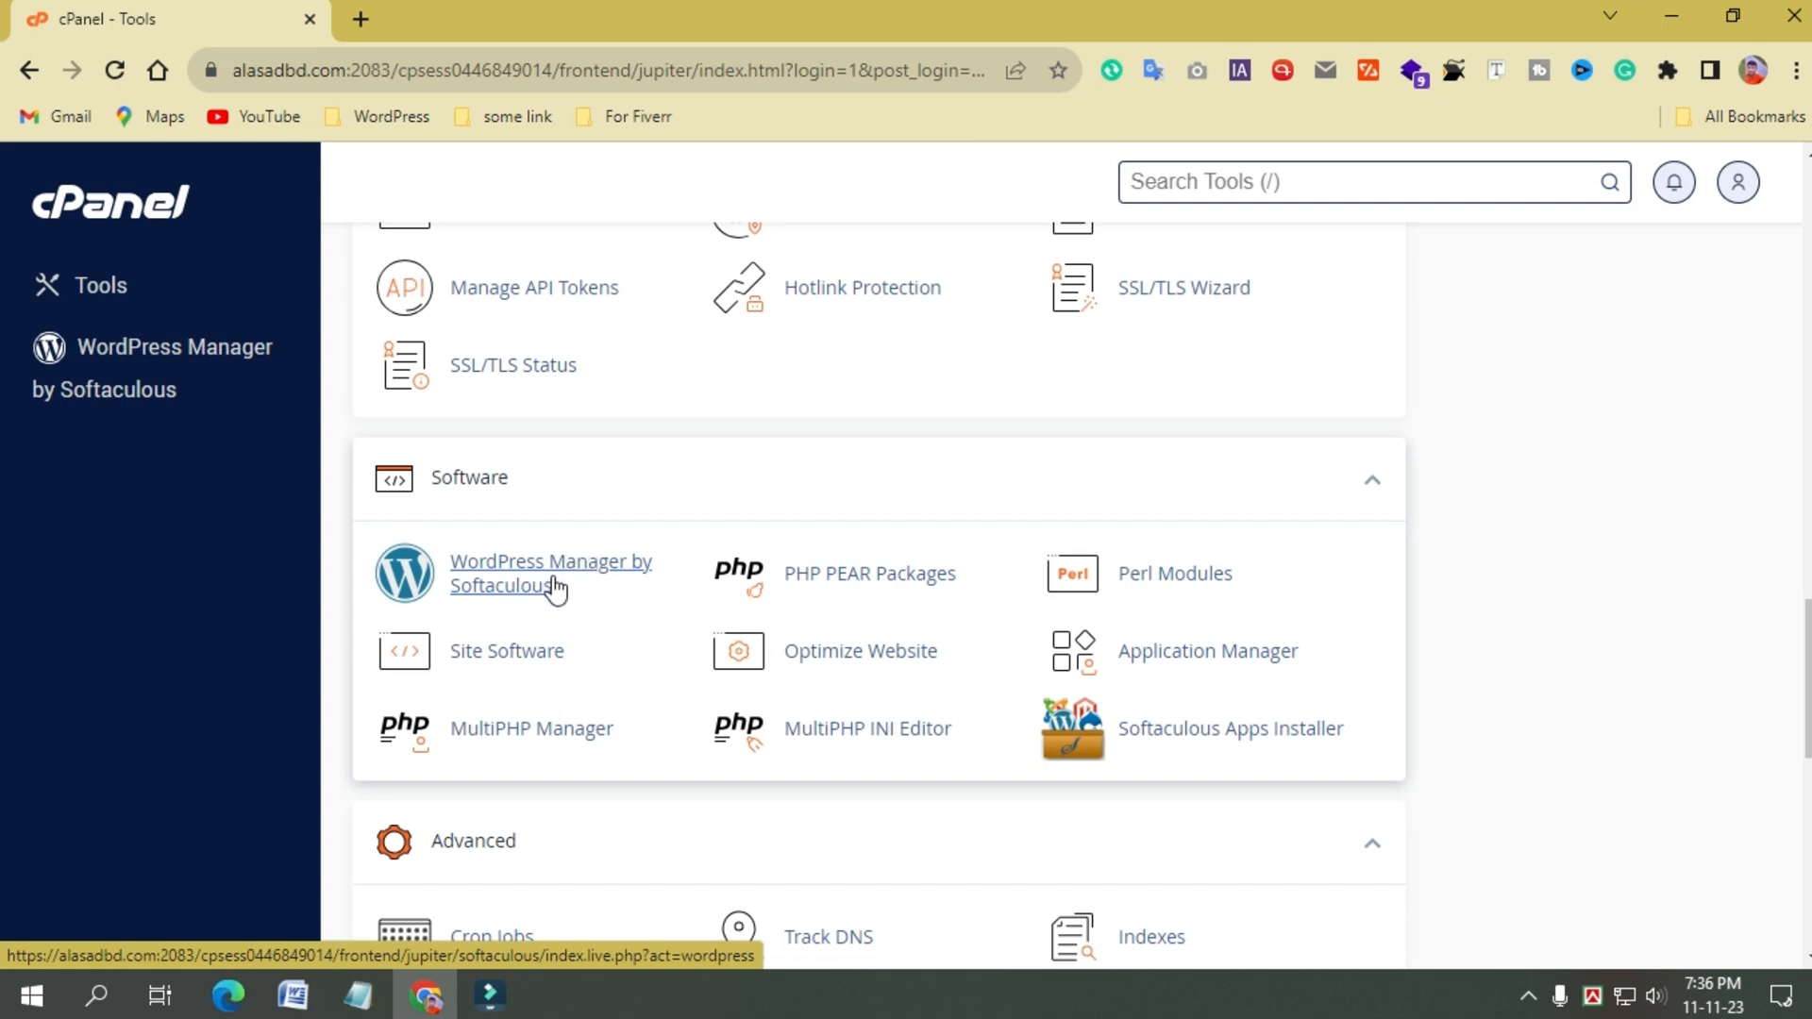
left_click(530, 558)
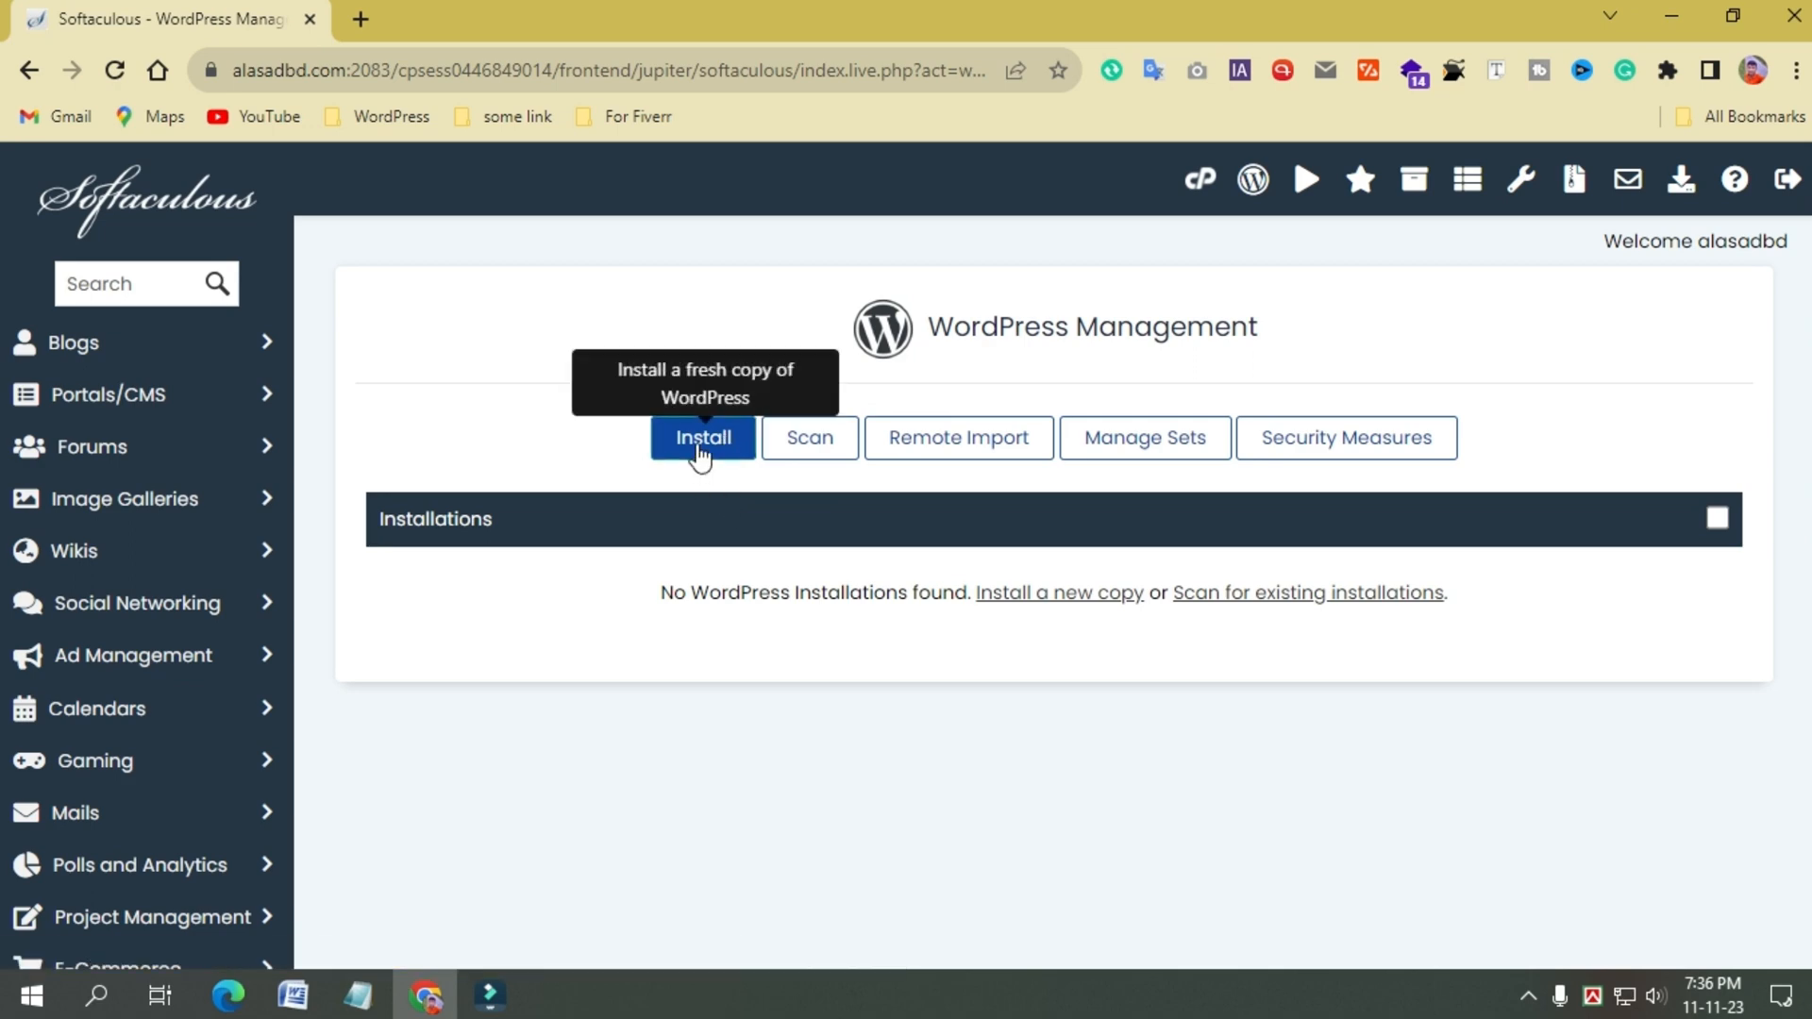
left_click(699, 451)
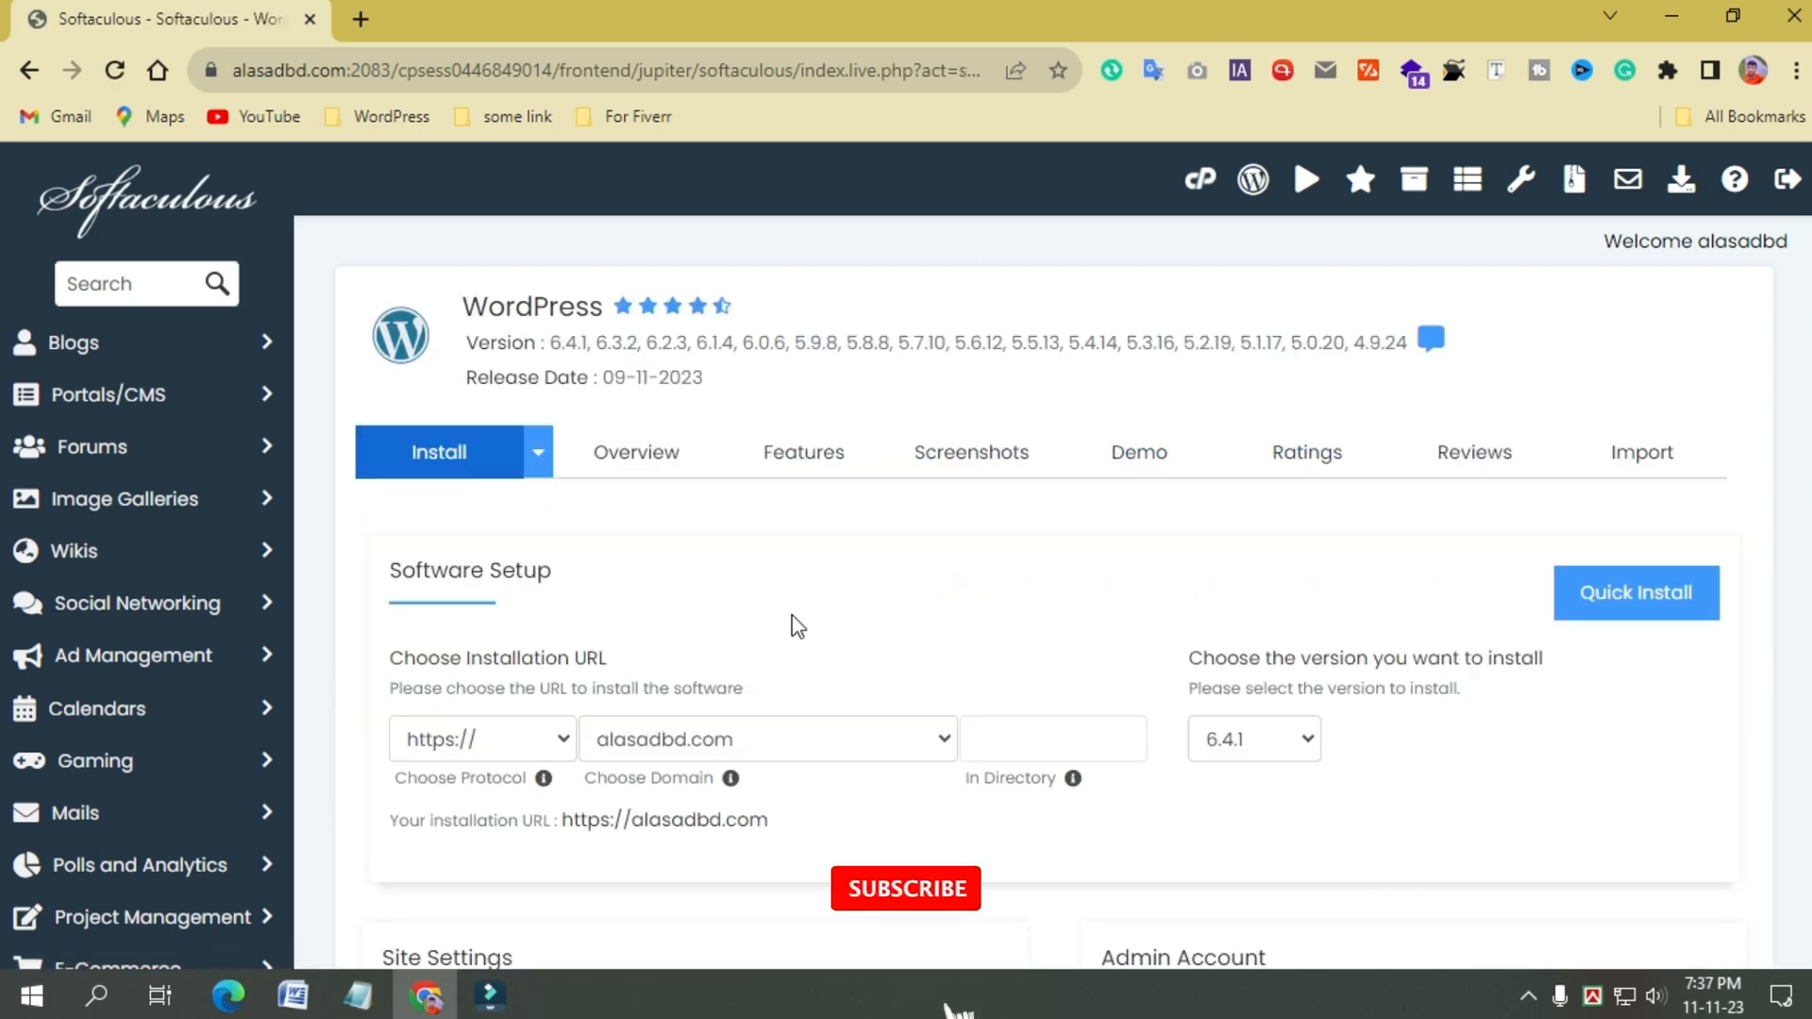
scroll(801, 655, "down", 1)
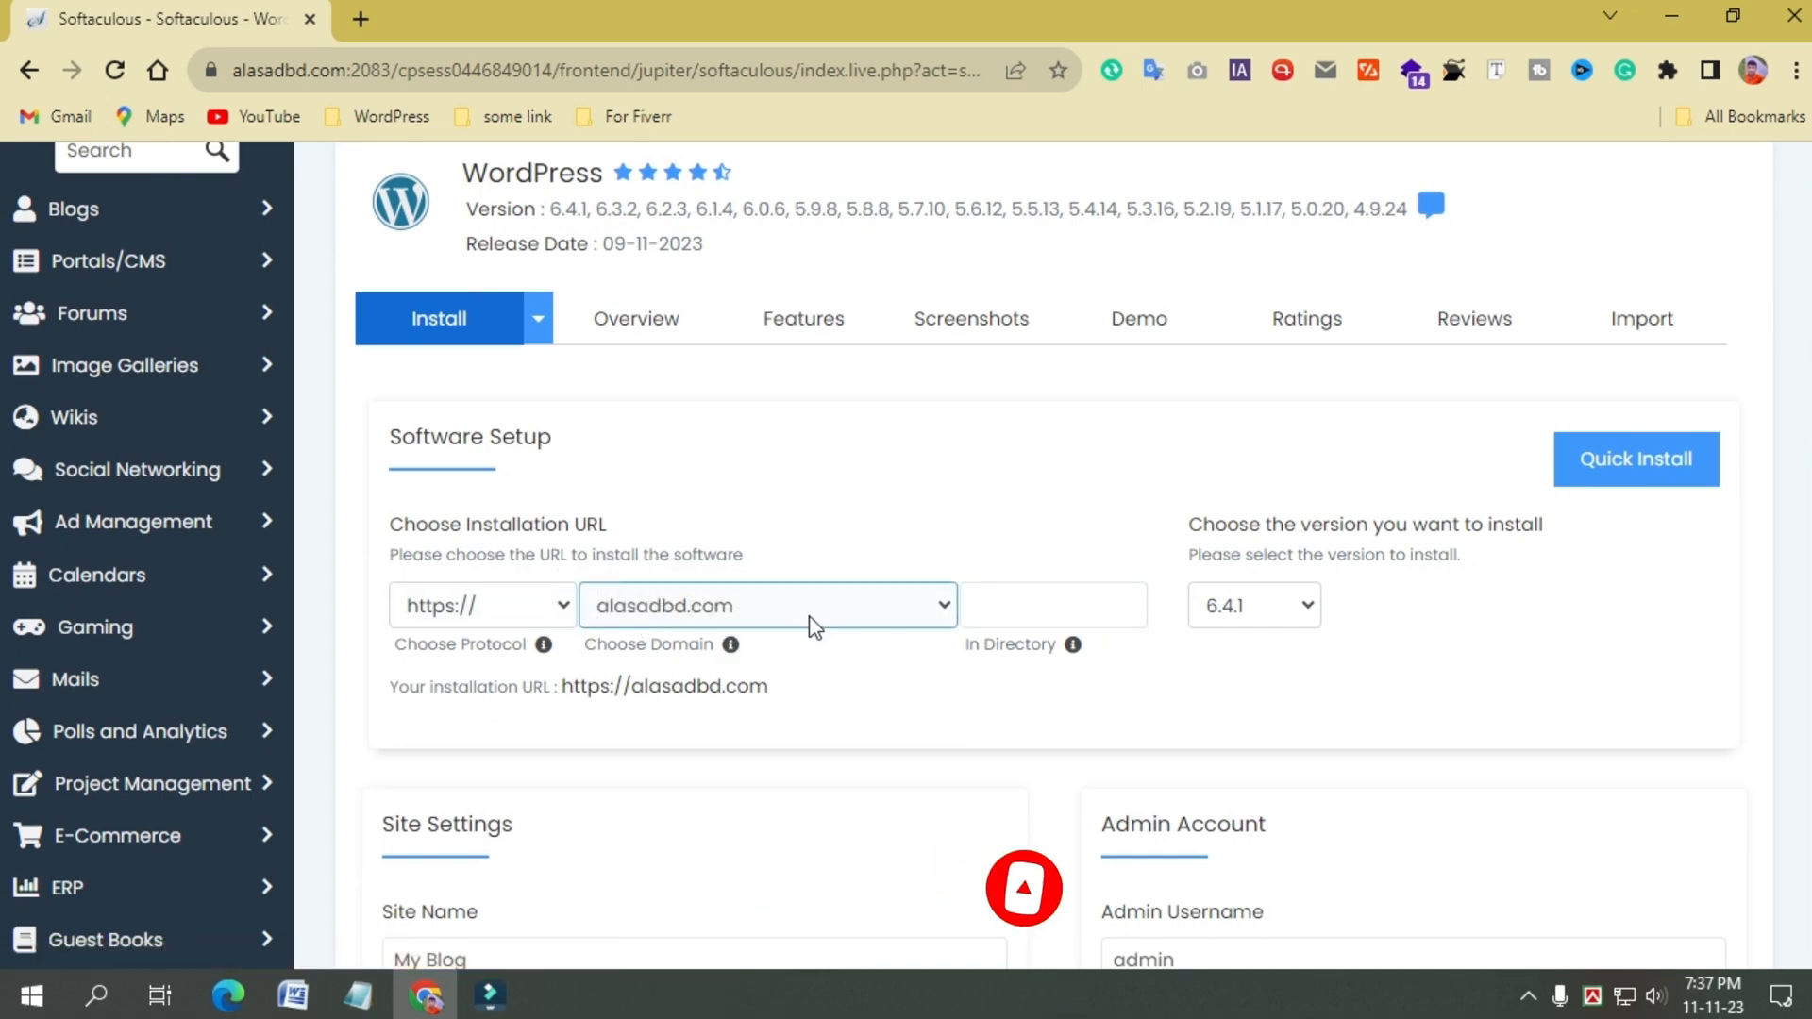
left_click(566, 612)
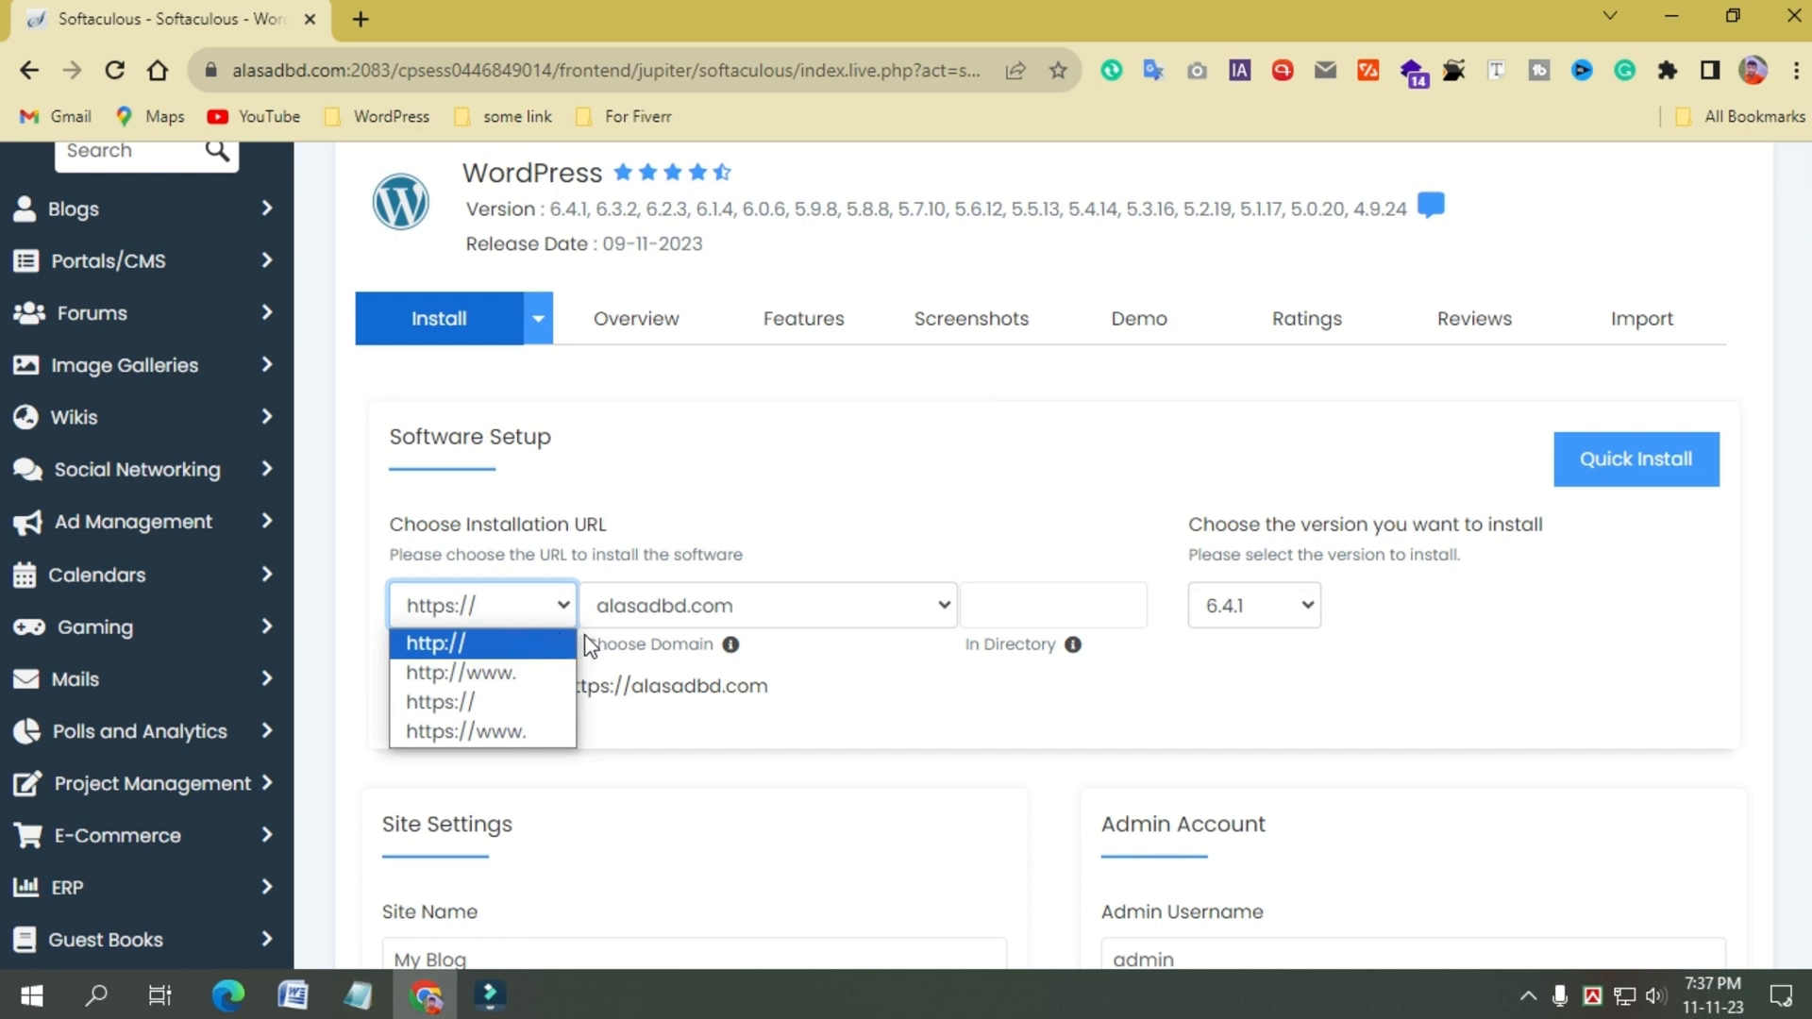
left_click(443, 702)
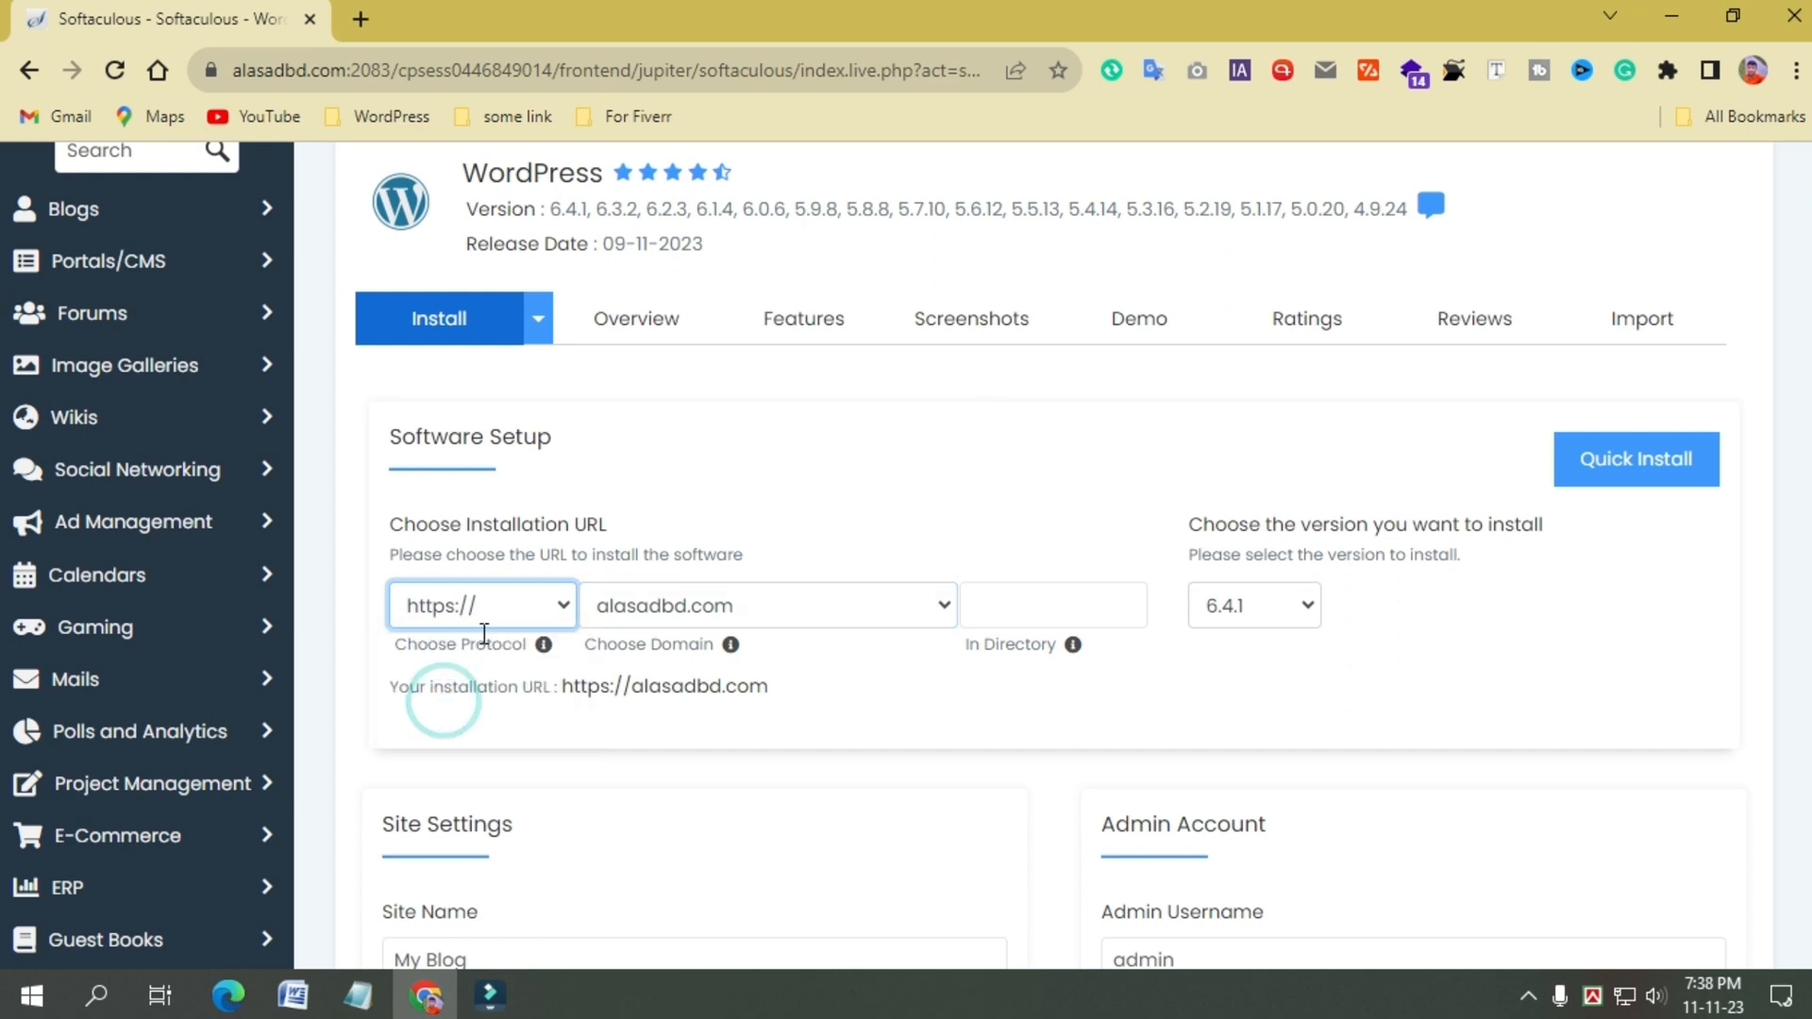
scroll(795, 667, "down", 1)
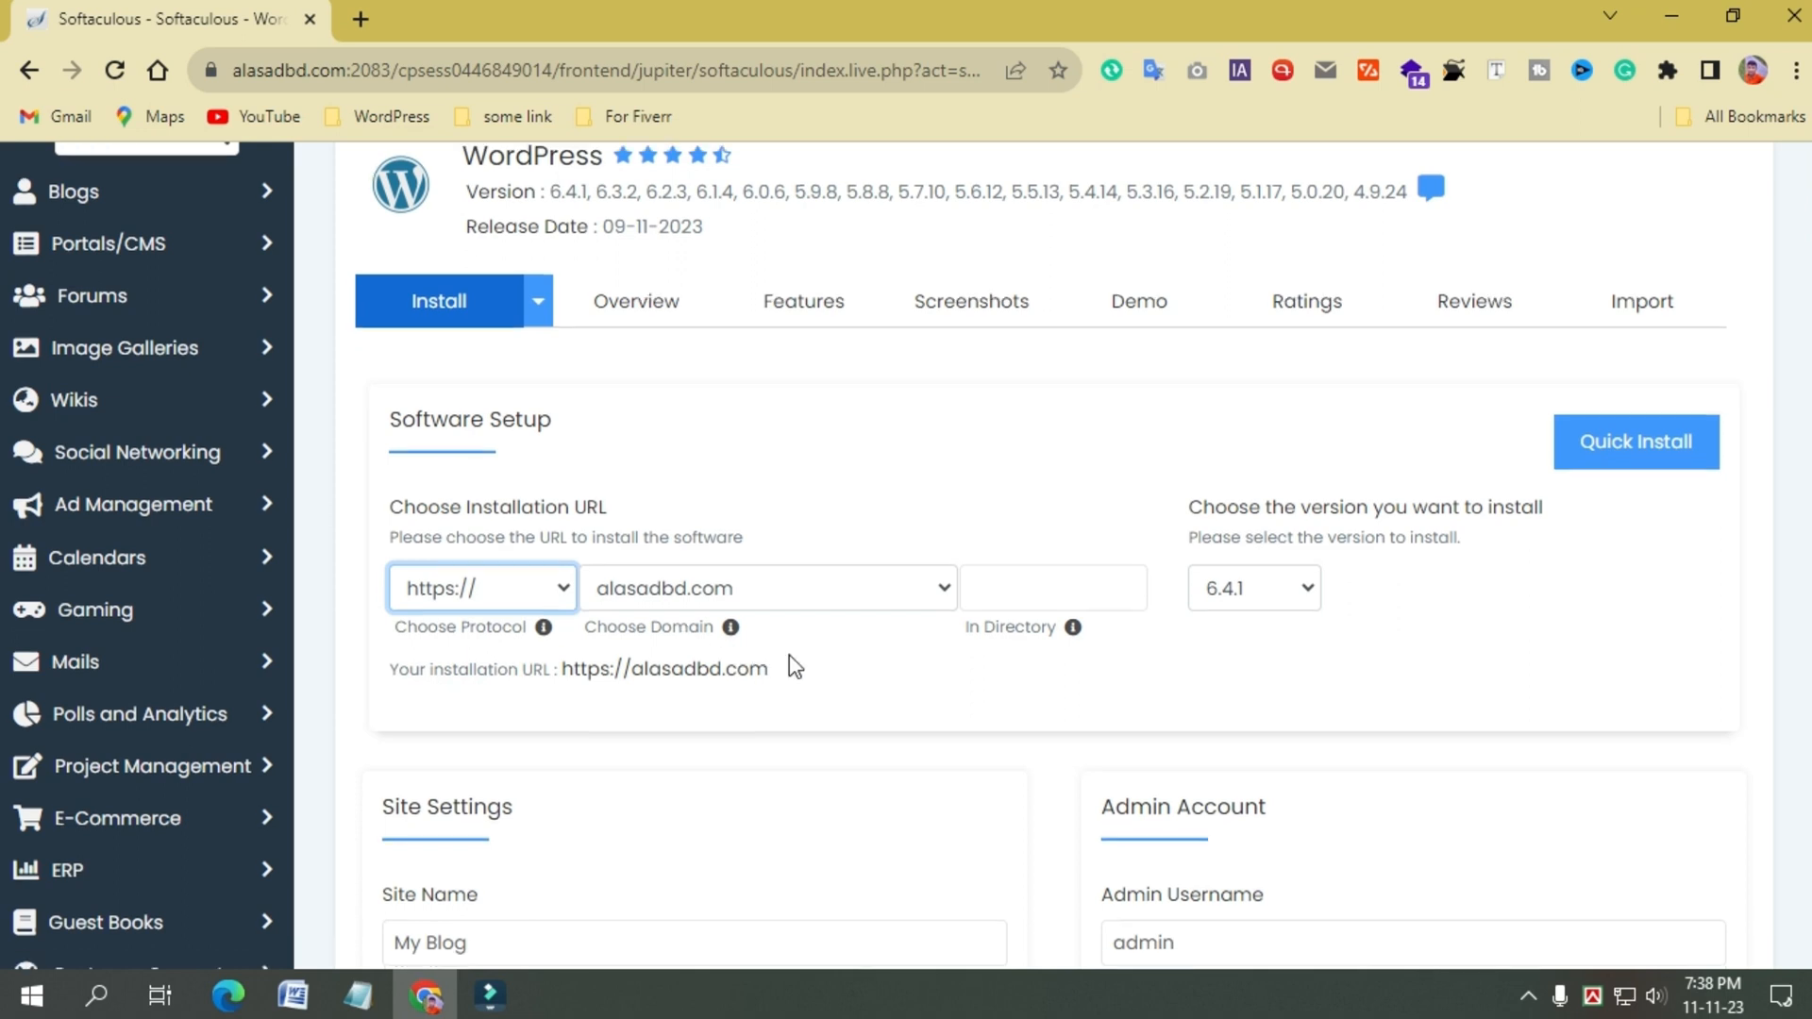
scroll(794, 667, "down", 1)
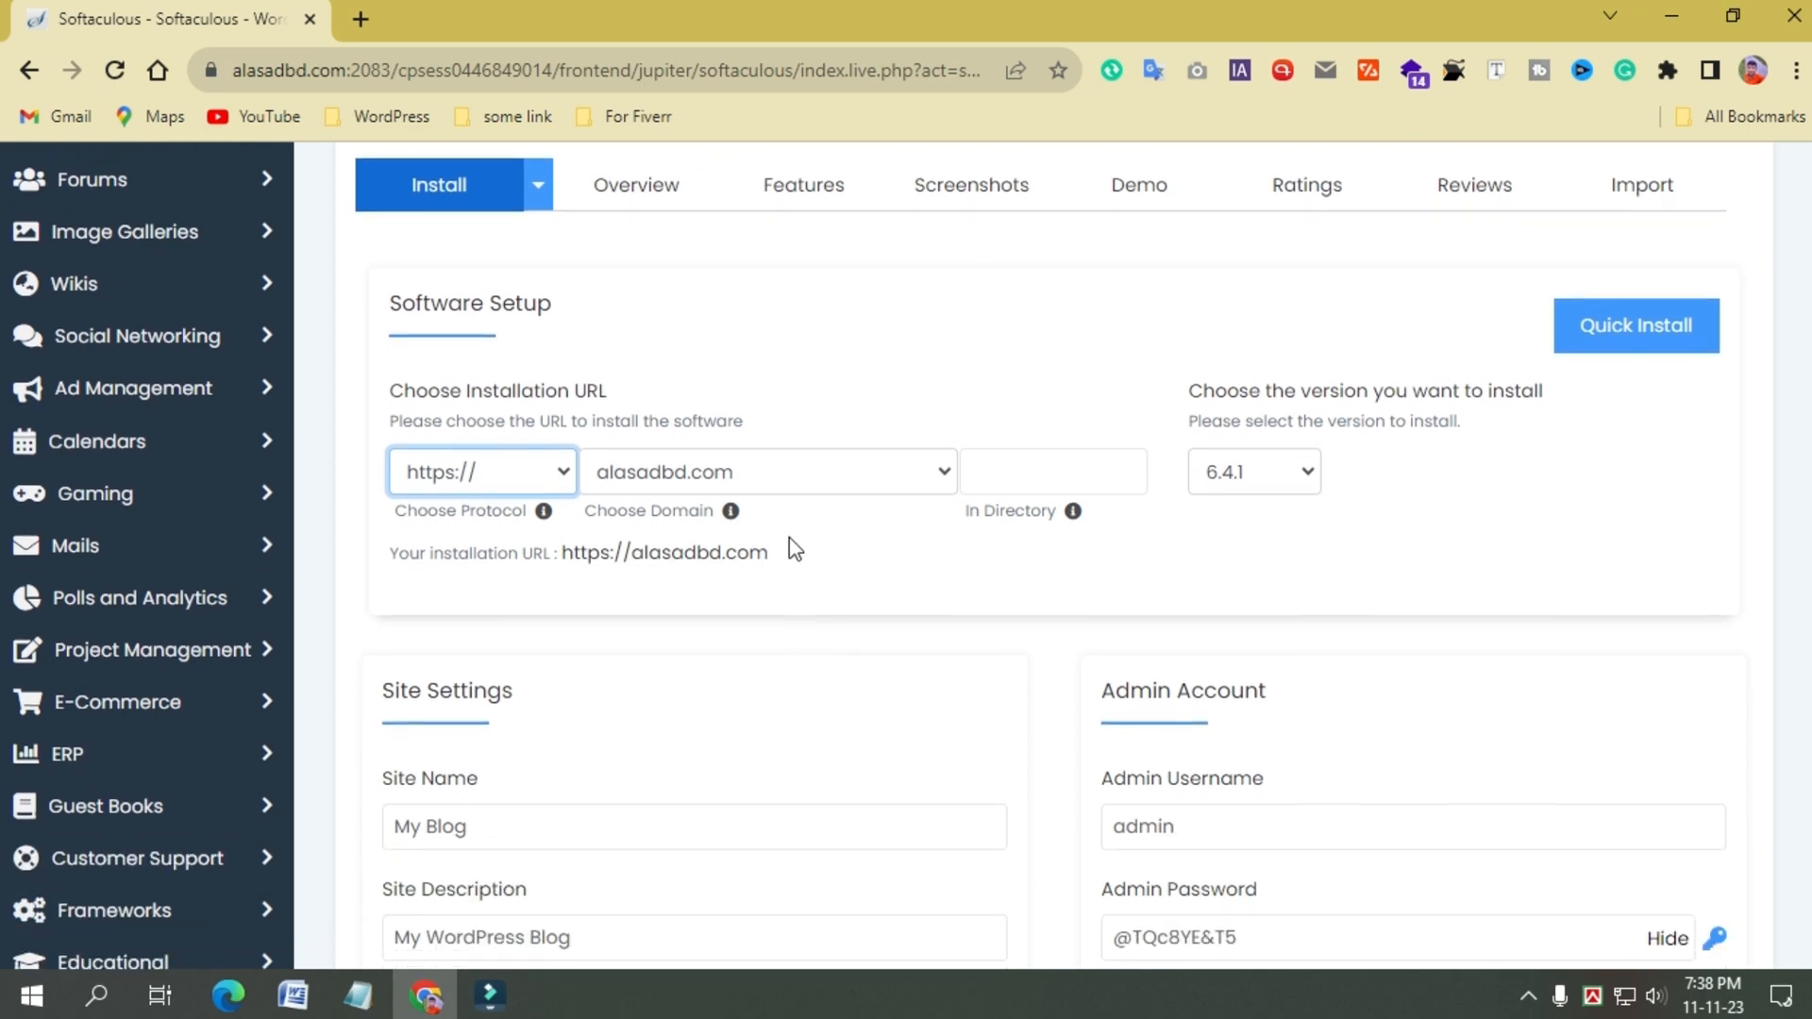
scroll(789, 542, "up", 1)
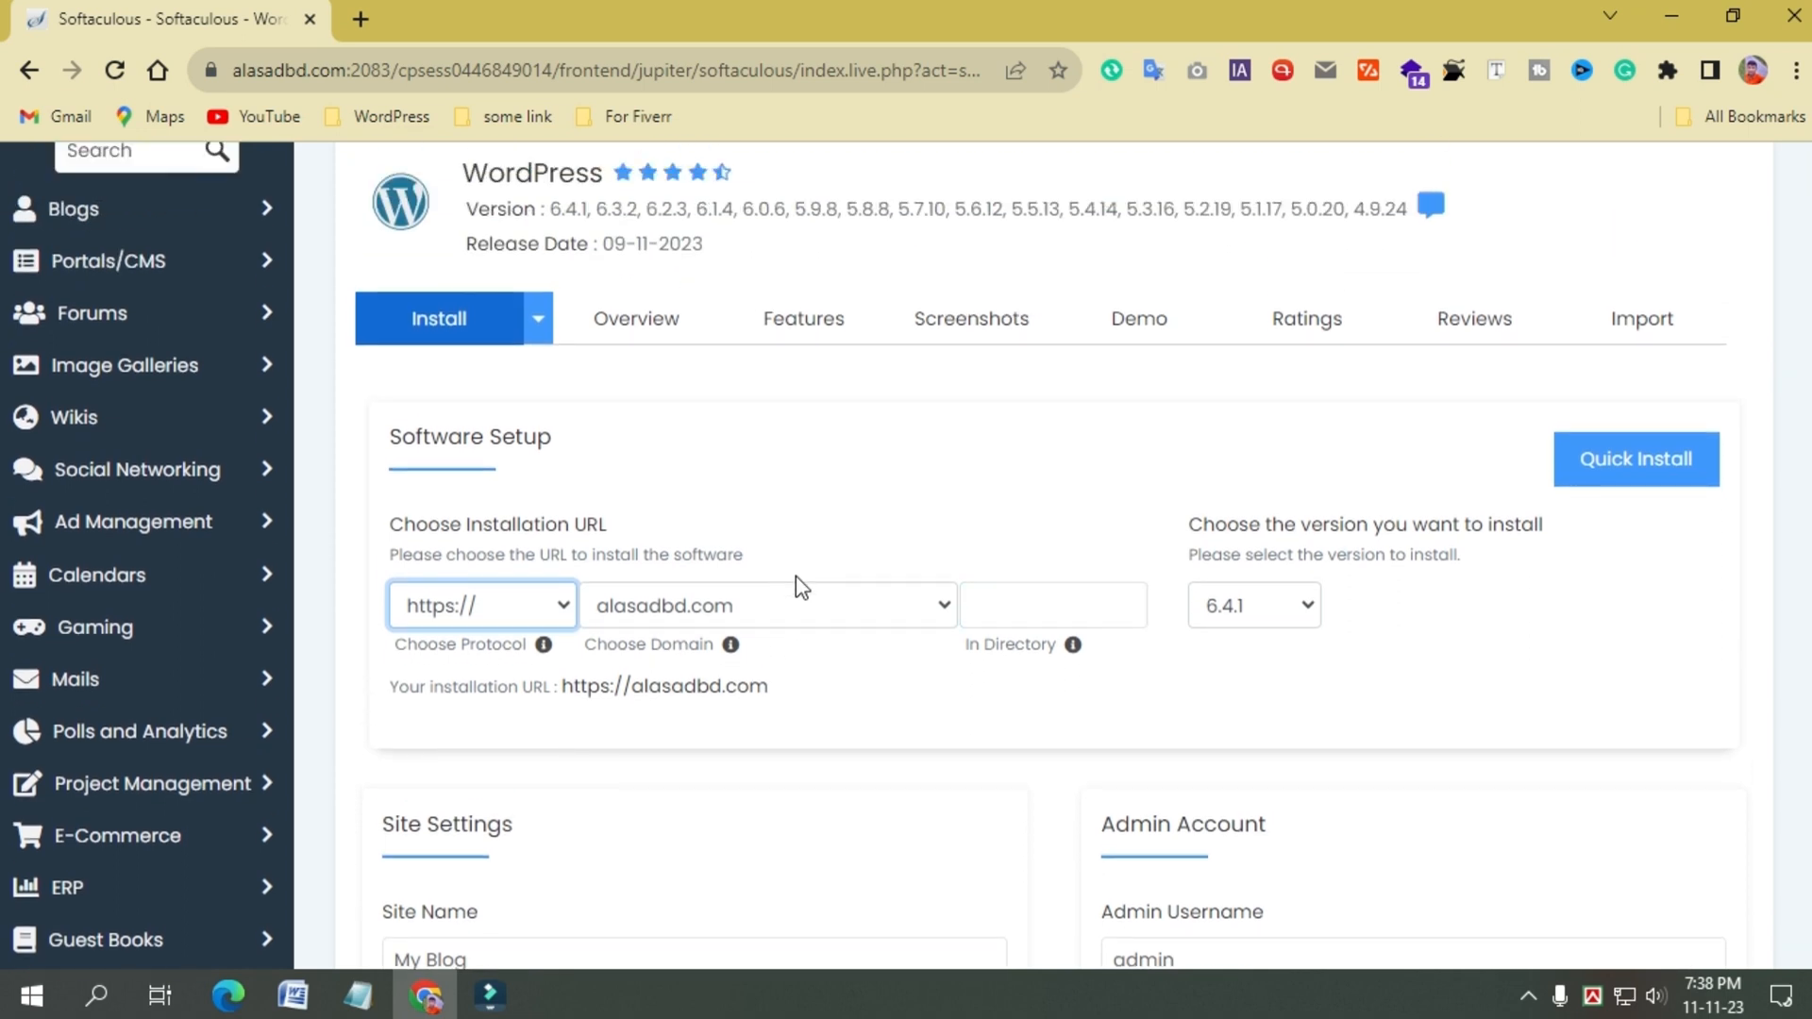
Leave the installation directory empty and keep 6.4.1 as the WordPress version to install.
left_click(1046, 595)
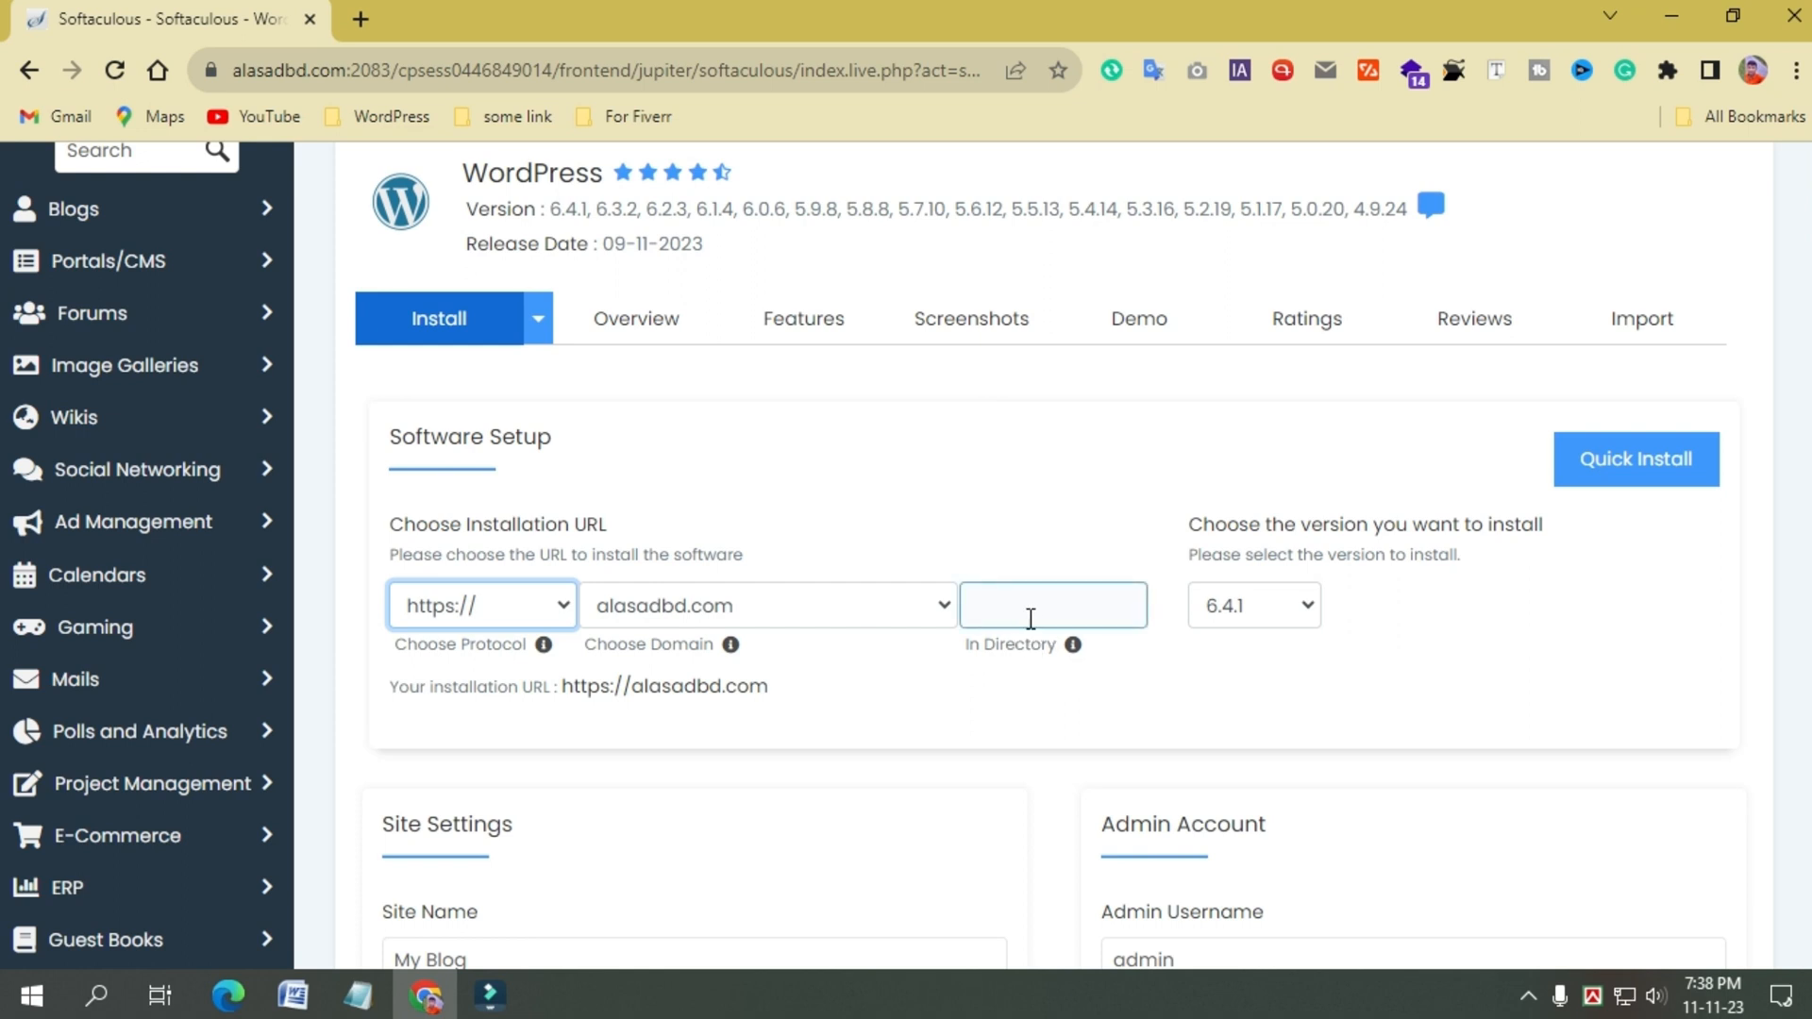
left_click(1027, 639)
left_click(1062, 609)
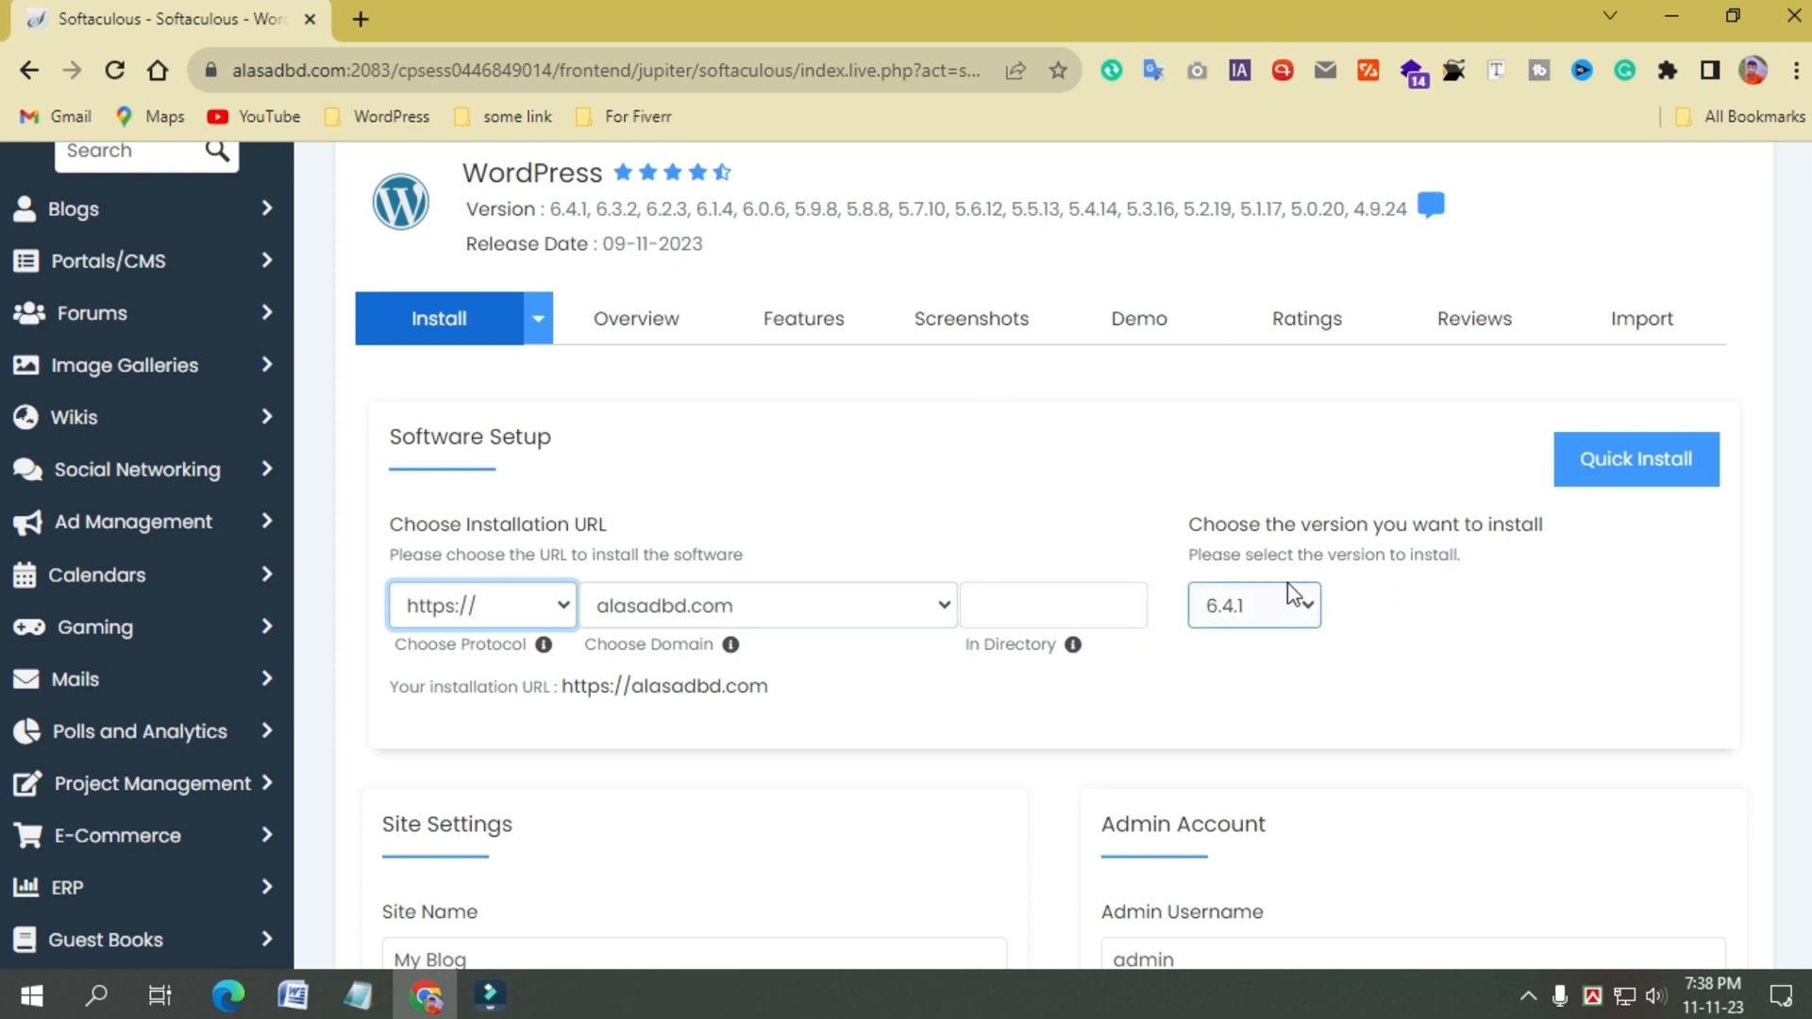
left_click(1304, 608)
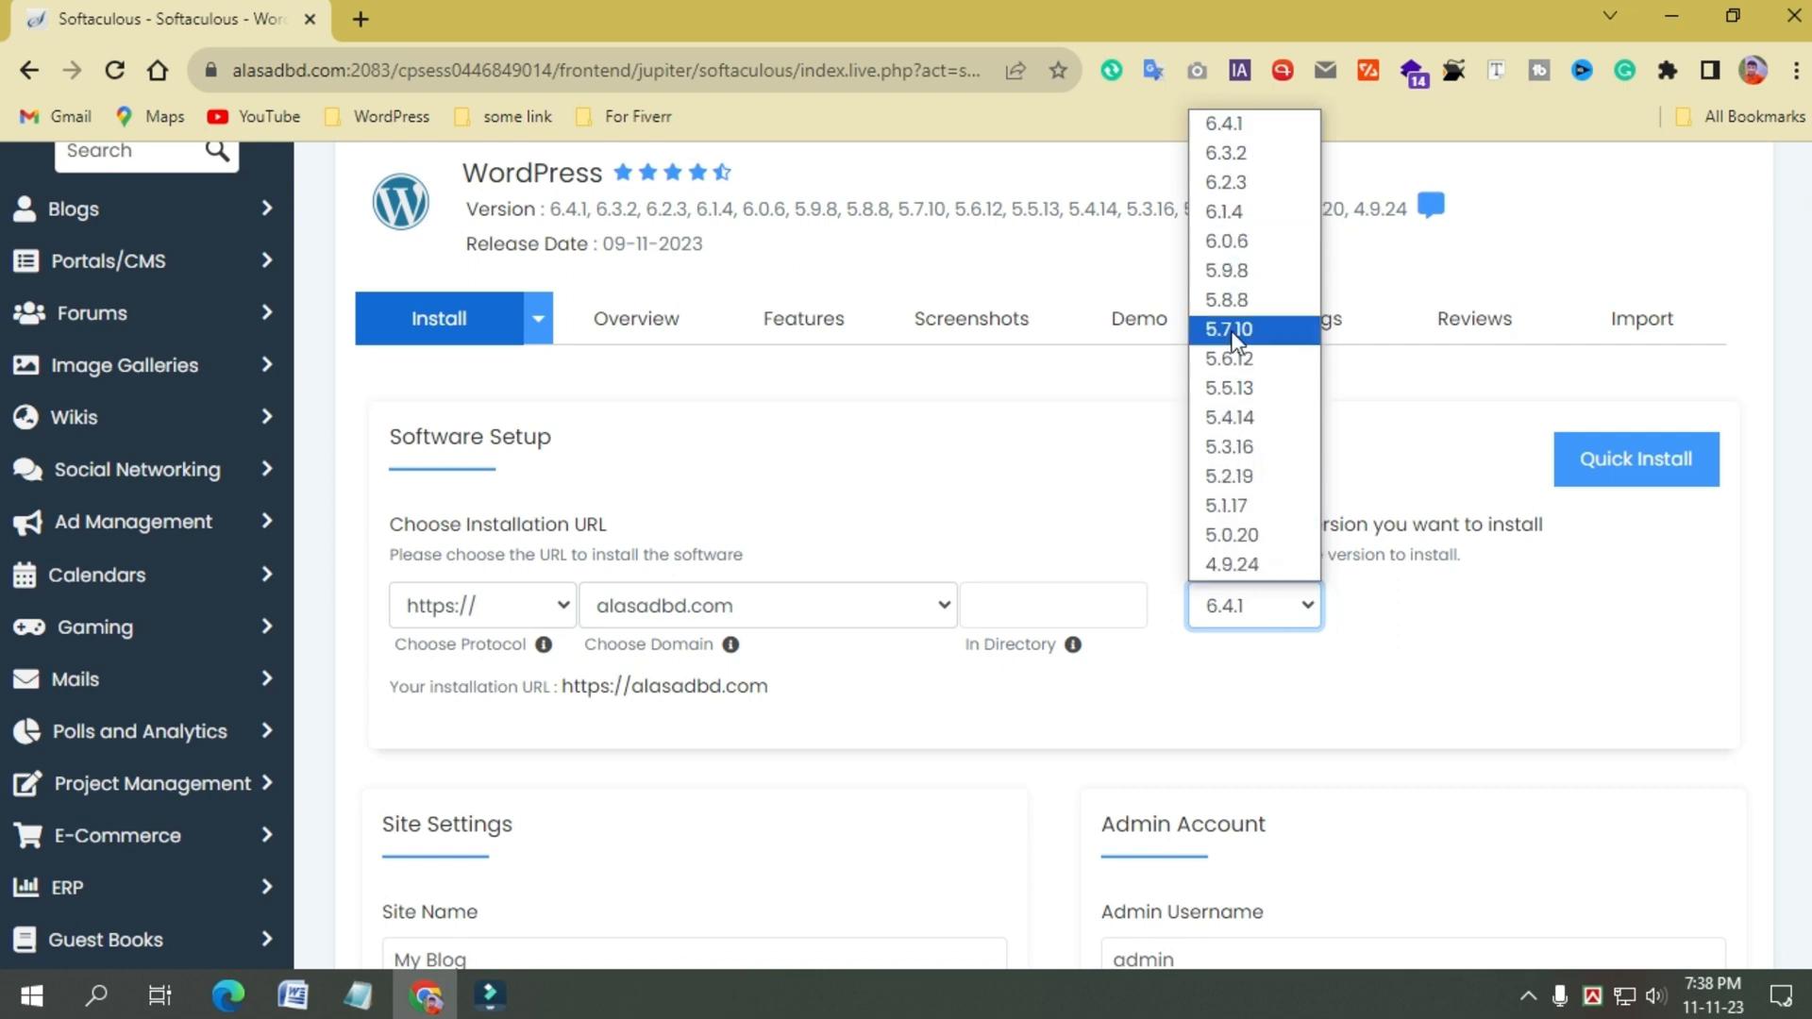
left_click(1289, 618)
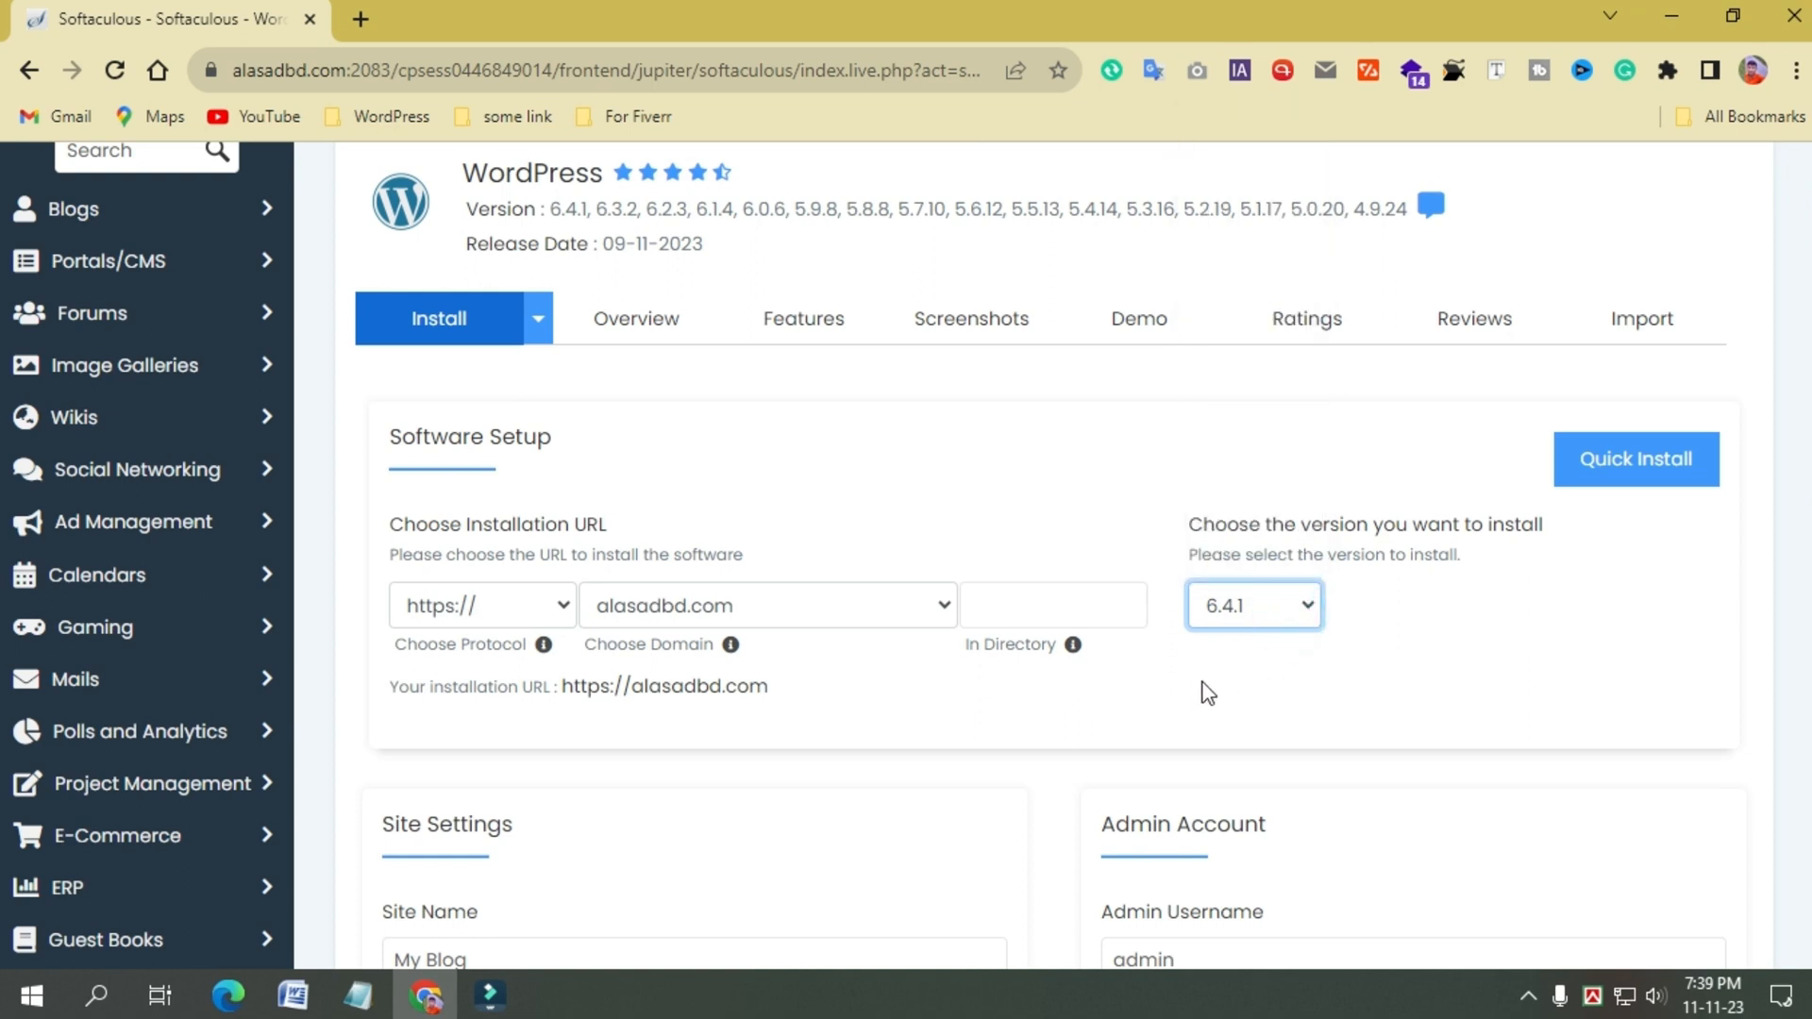
Replace the generated admin password in the Admin Account settings with a custom strong password.
scroll(1161, 660, "down", 4)
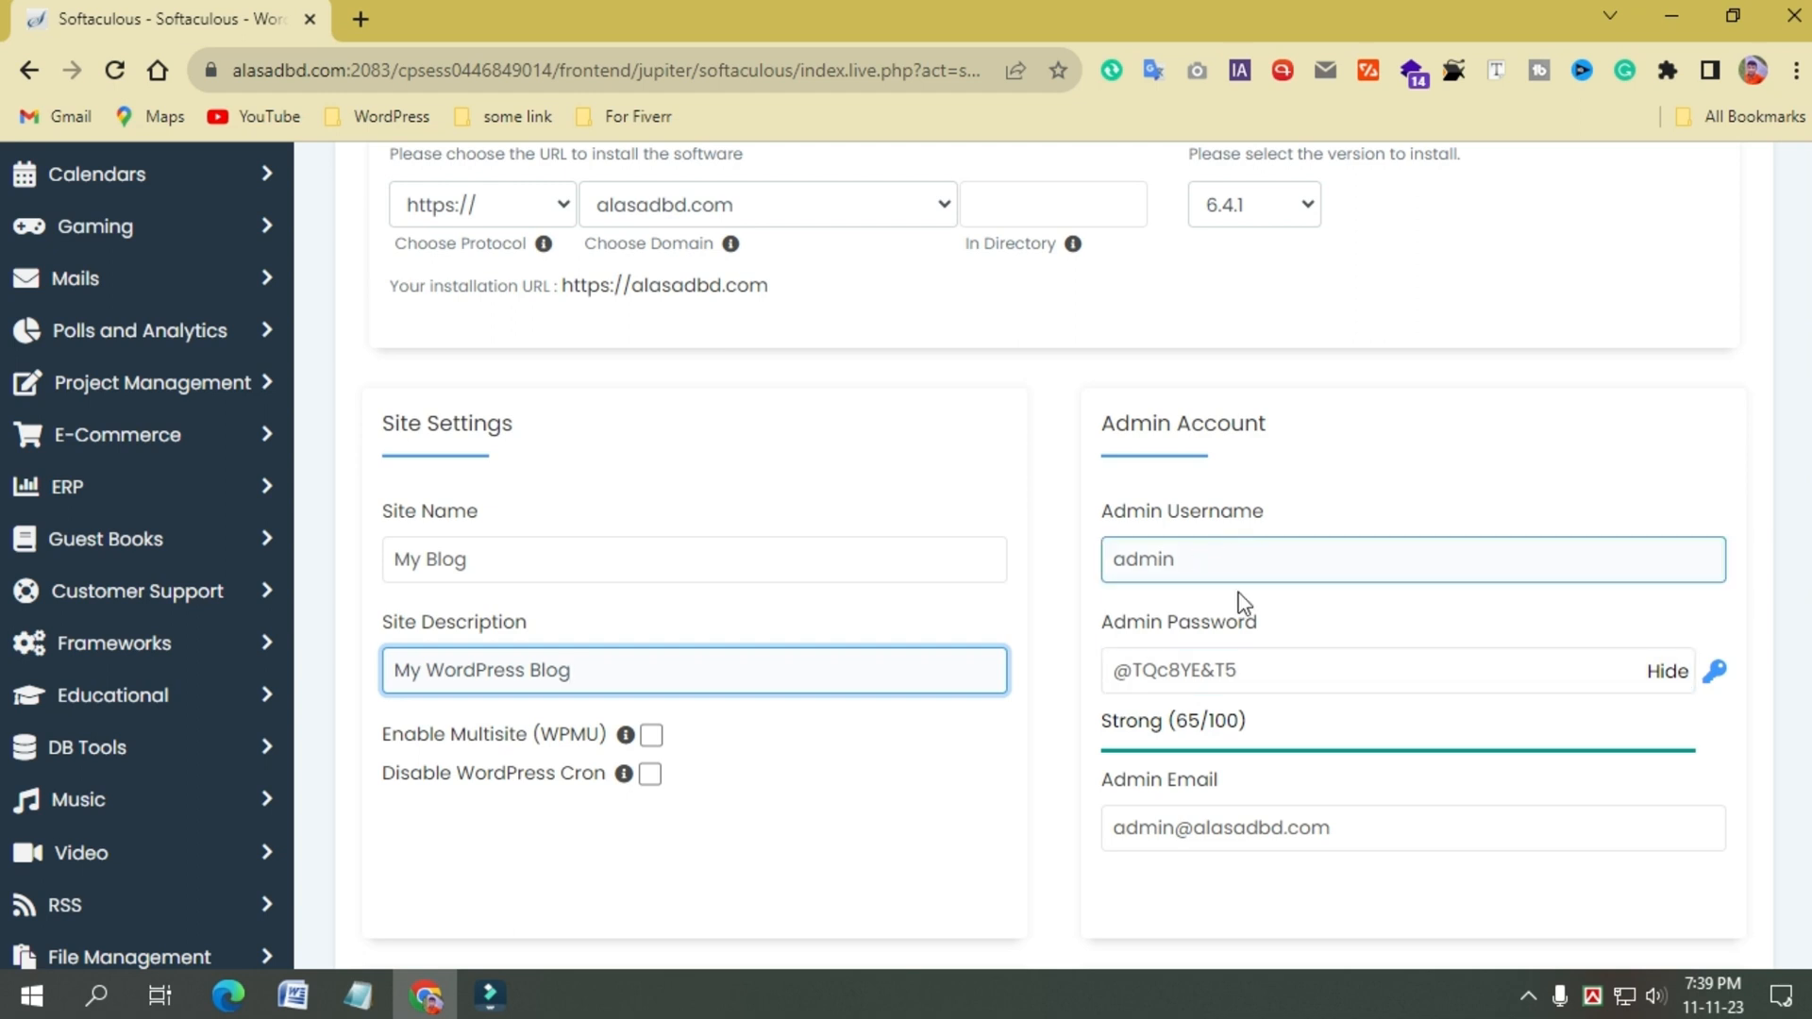
left_click(1262, 678)
left_click_drag(1262, 677, 1124, 677)
key("BackSpace")
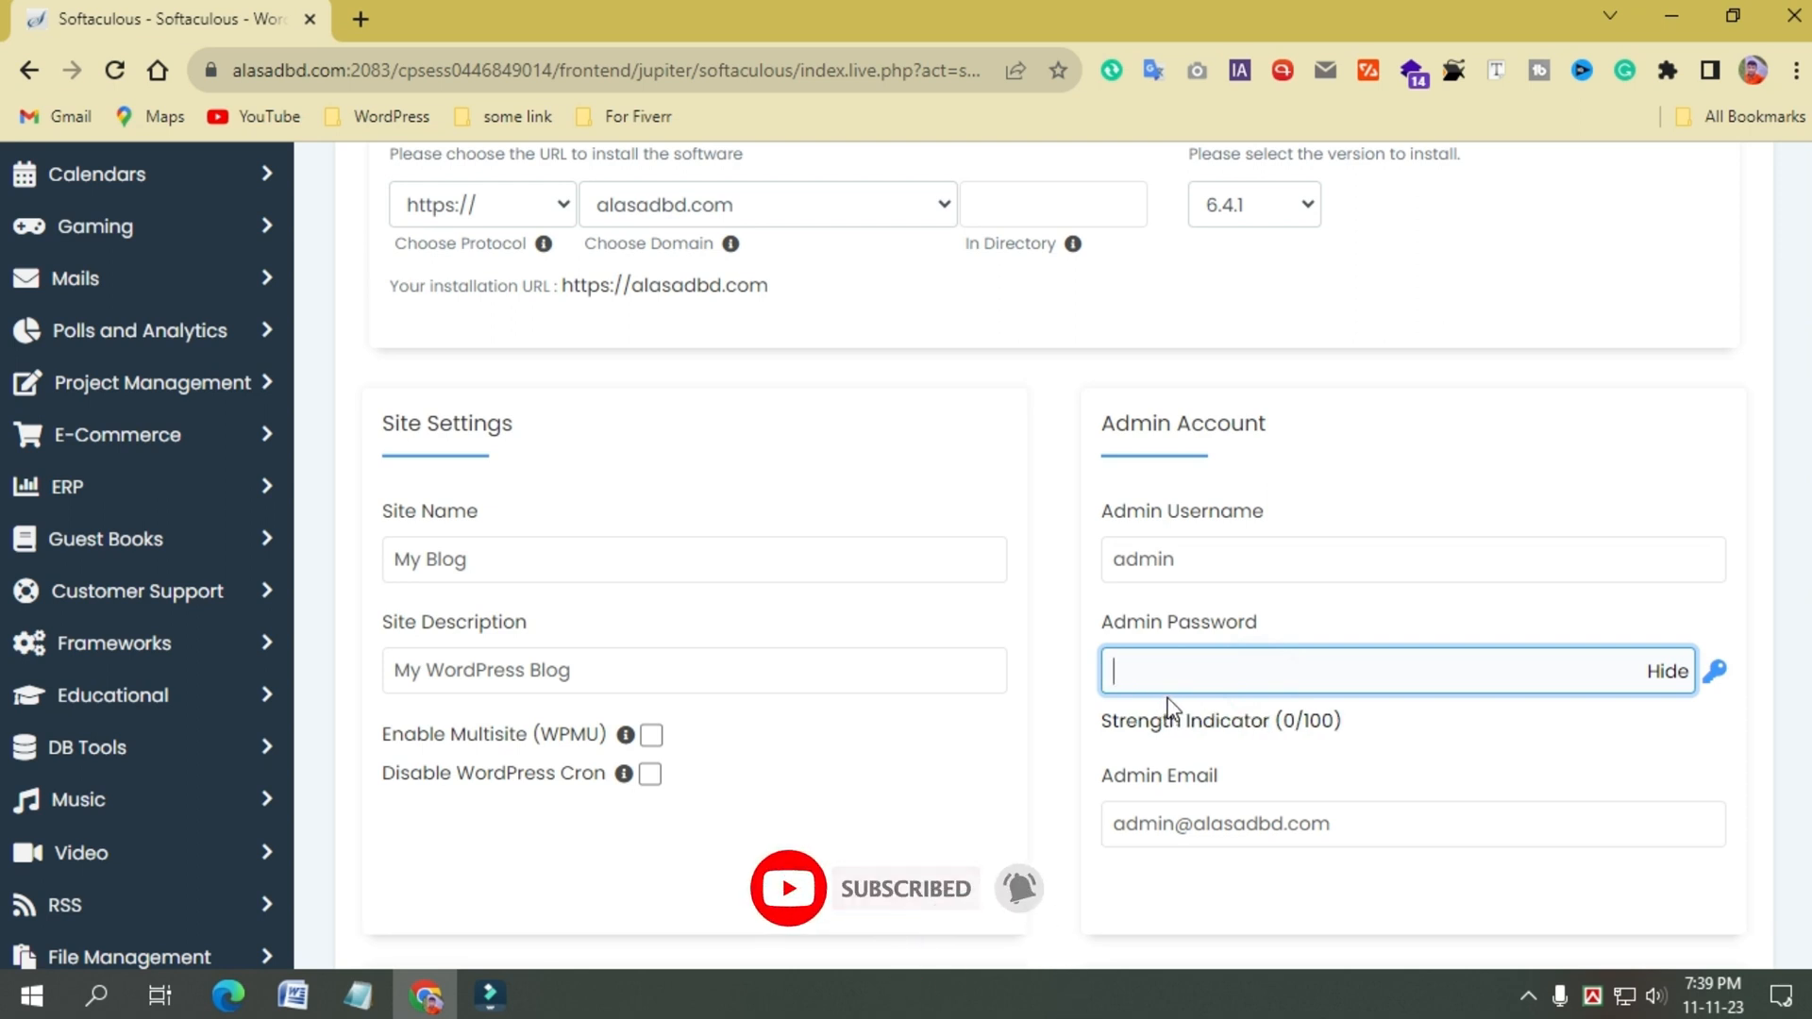
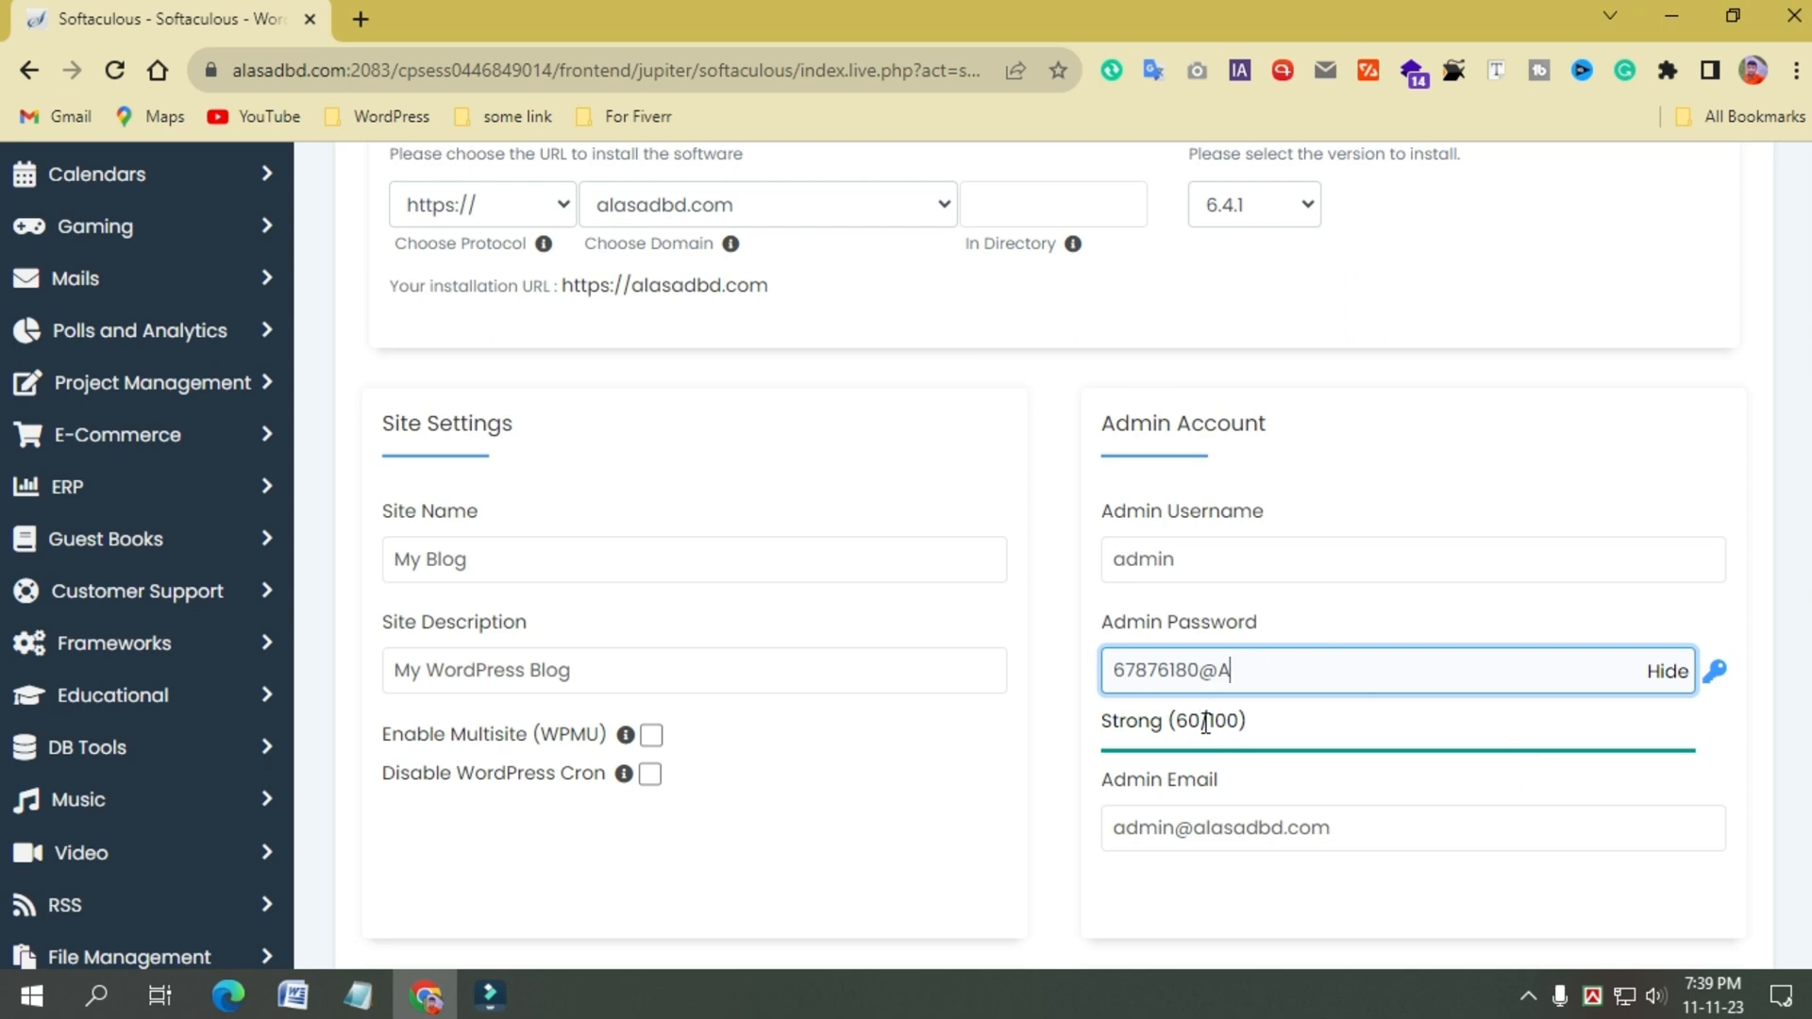
scroll(1205, 723, "down", 1)
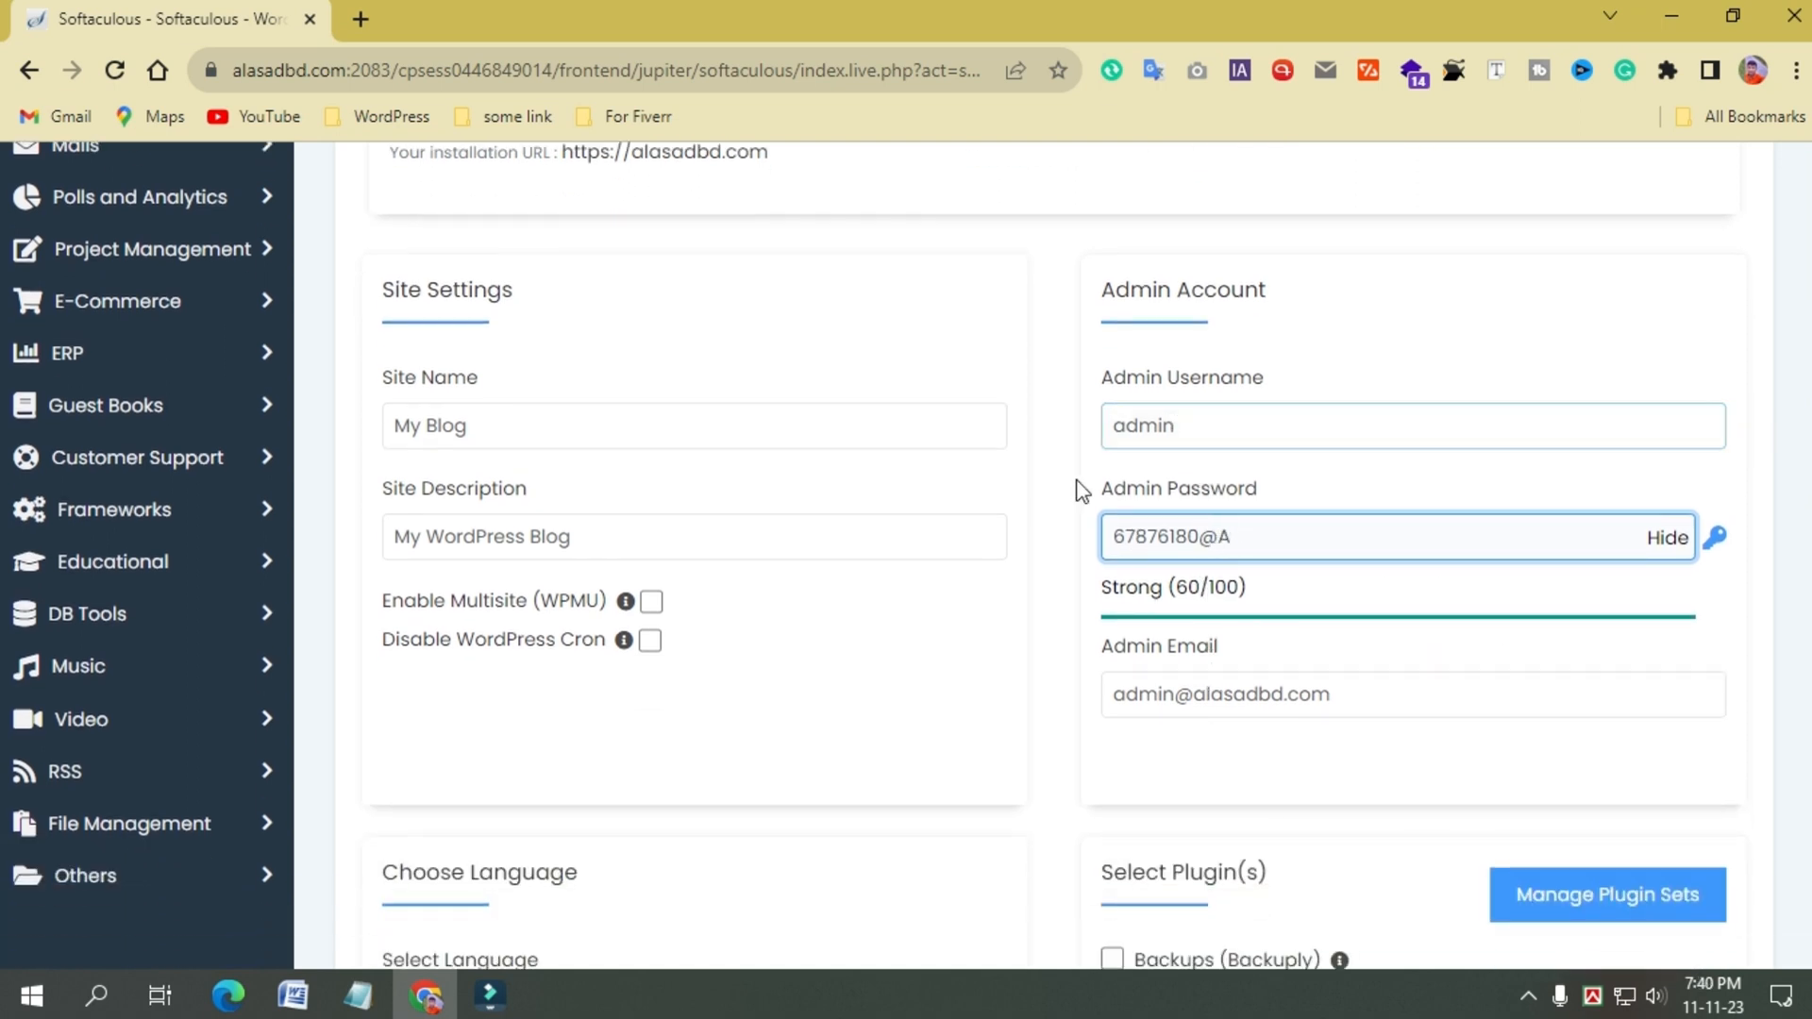
Keep the default site name, description, English language and unselected plugins, and run the WordPress installation.
left_click(509, 432)
triple_click(509, 432)
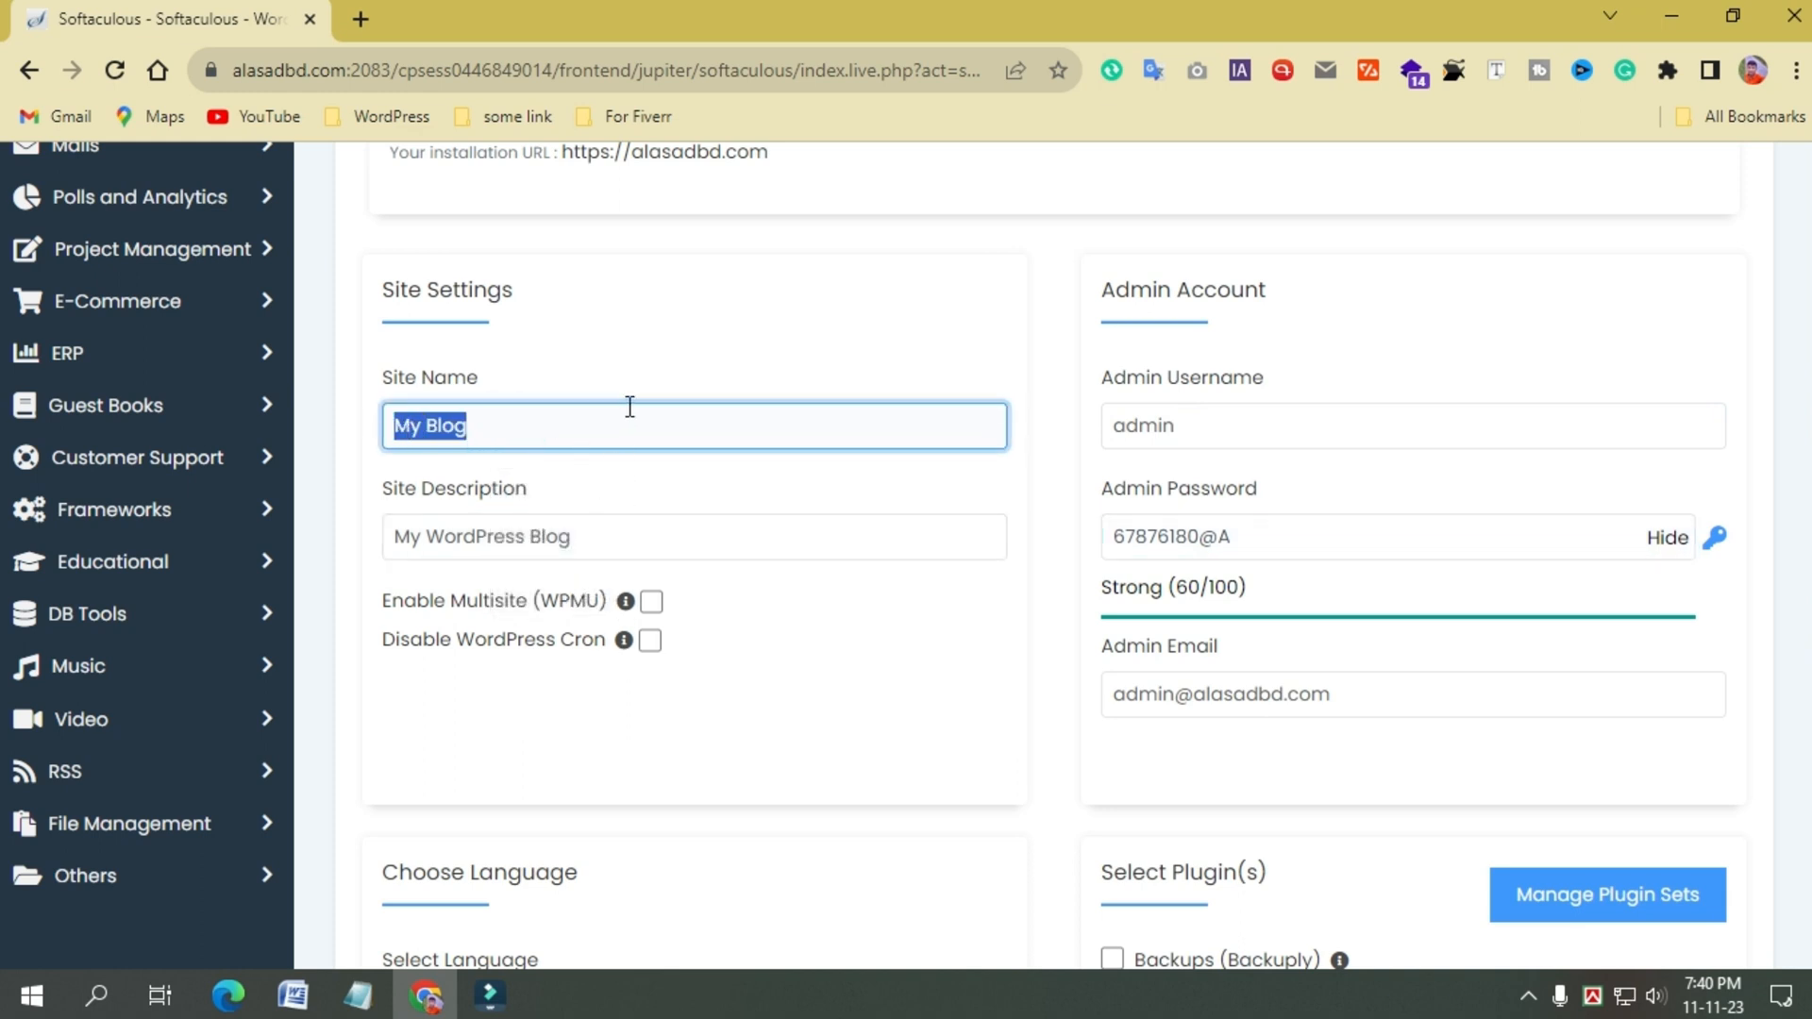
left_click(627, 368)
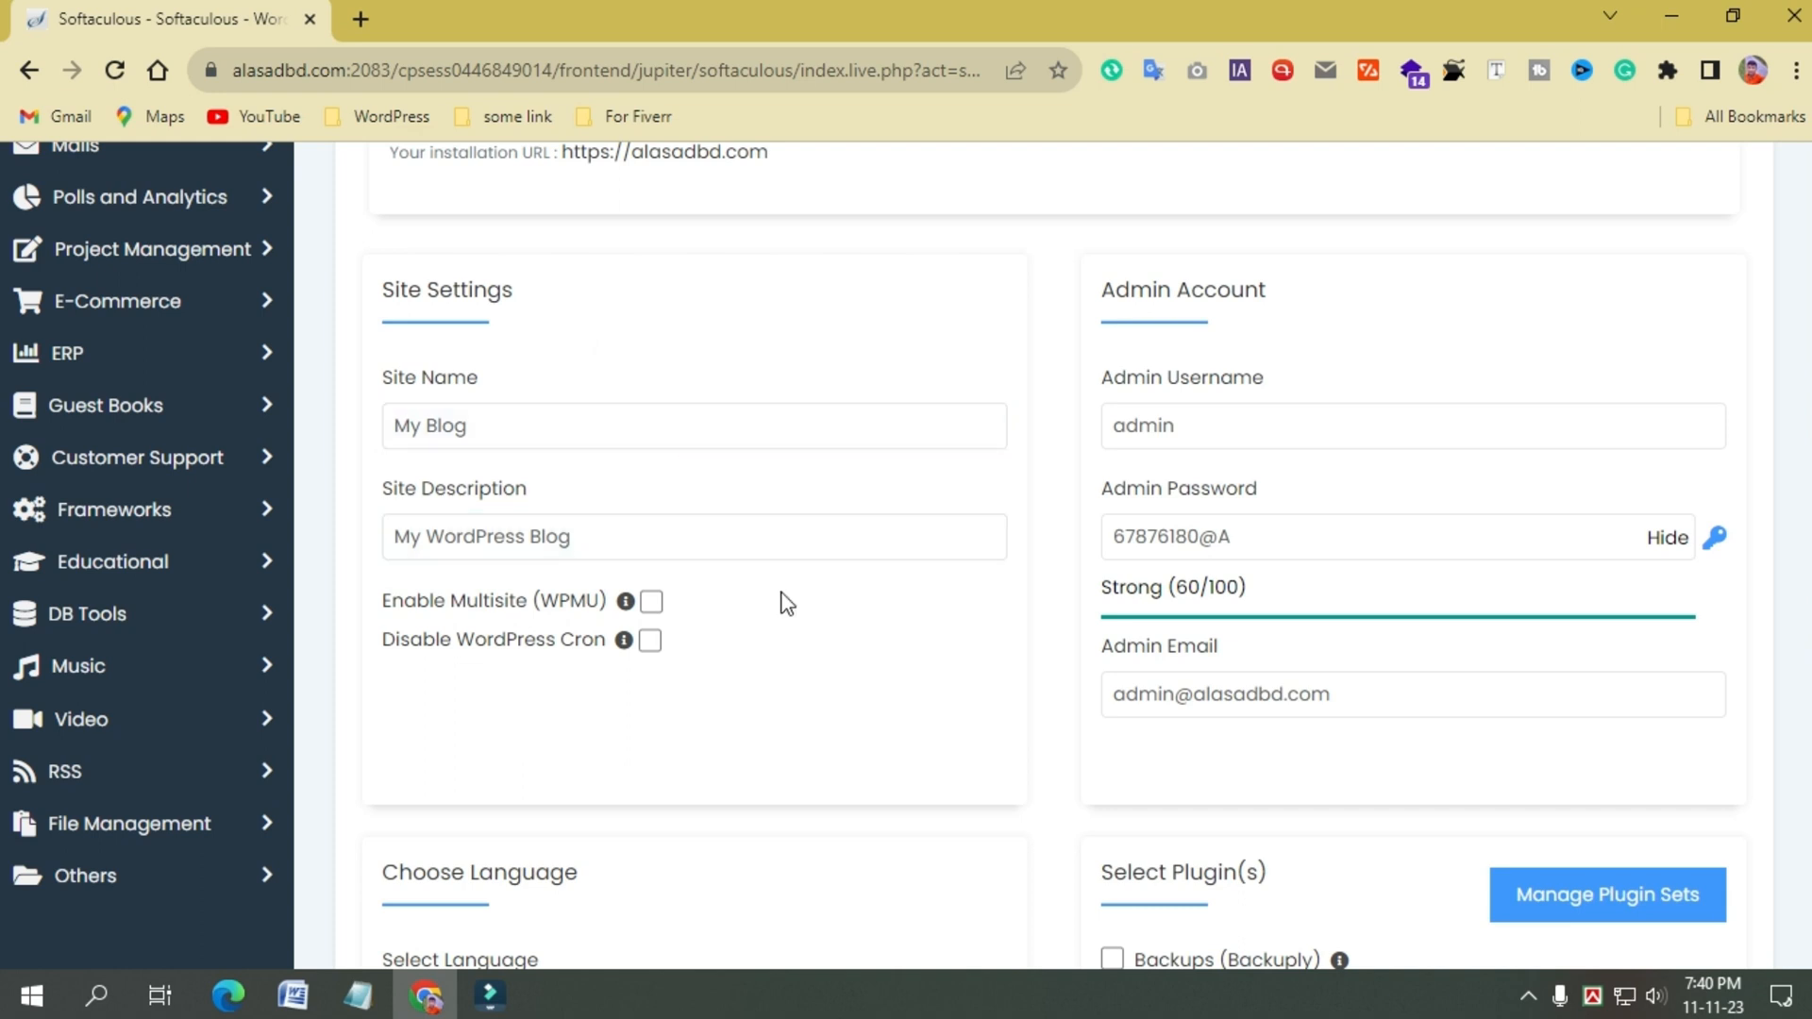
scroll(782, 604, "down", 3)
scroll(786, 601, "down", 2)
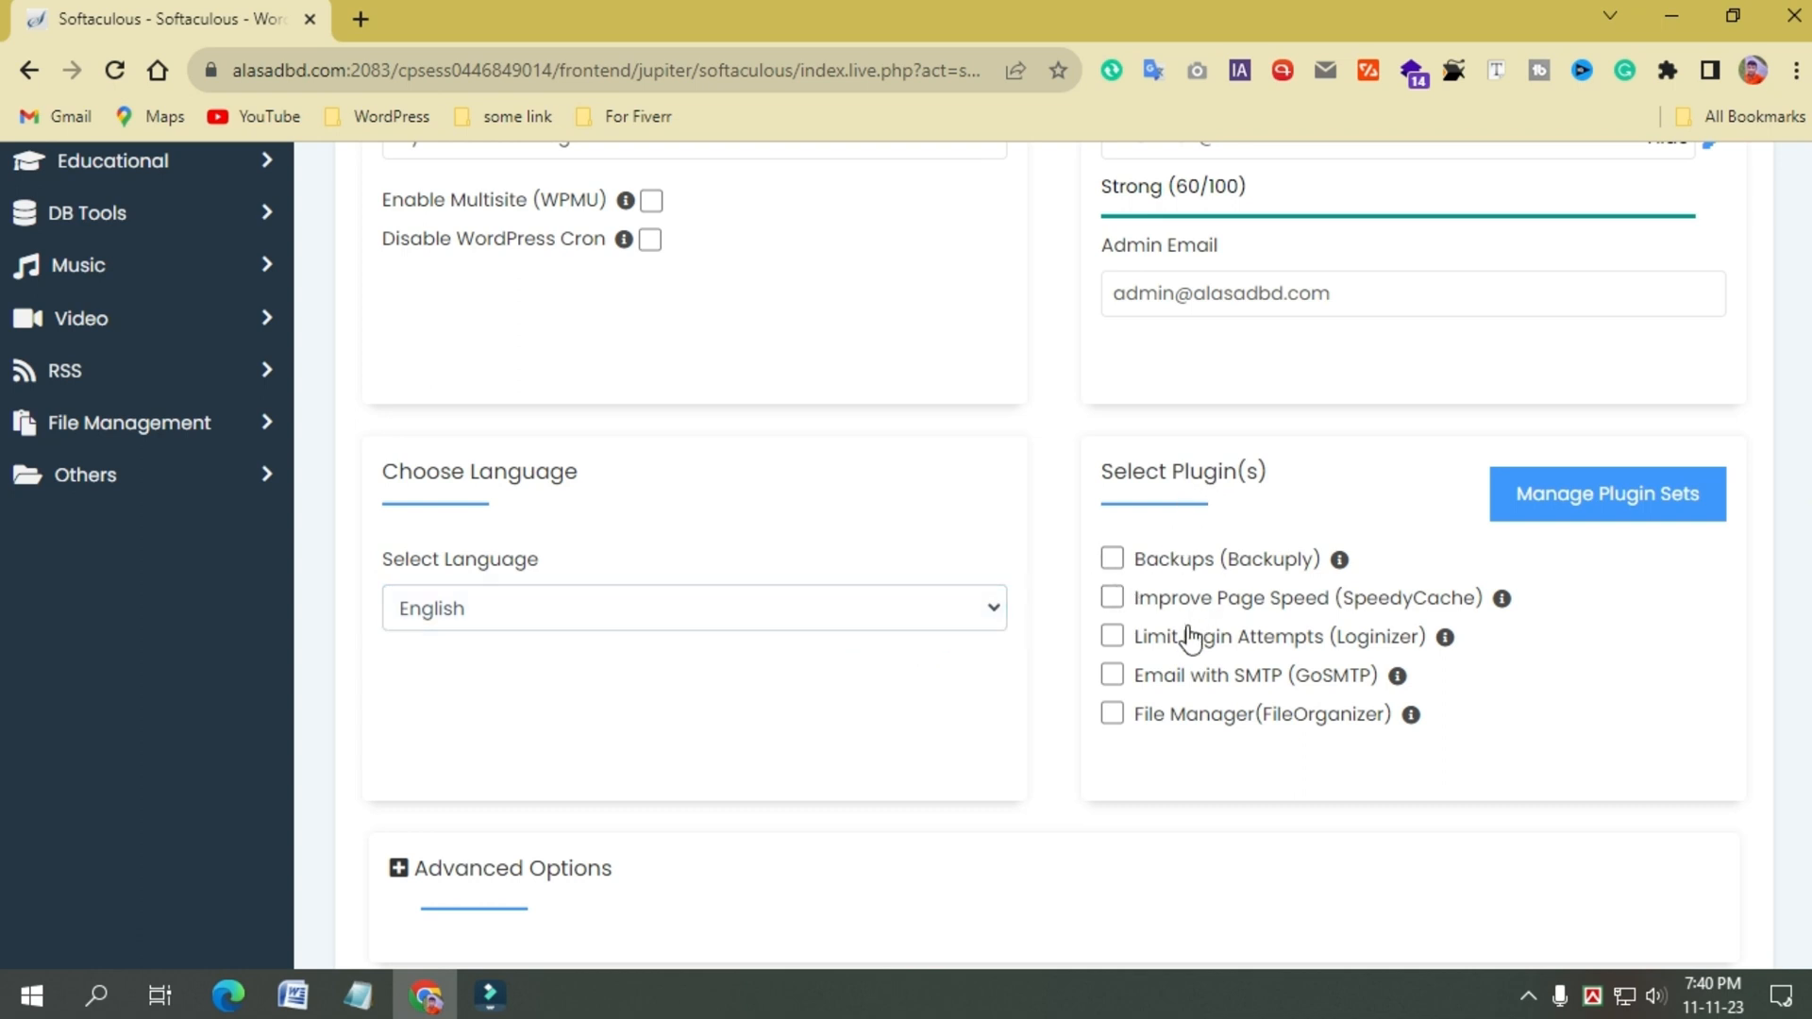
scroll(1199, 708, "down", 1)
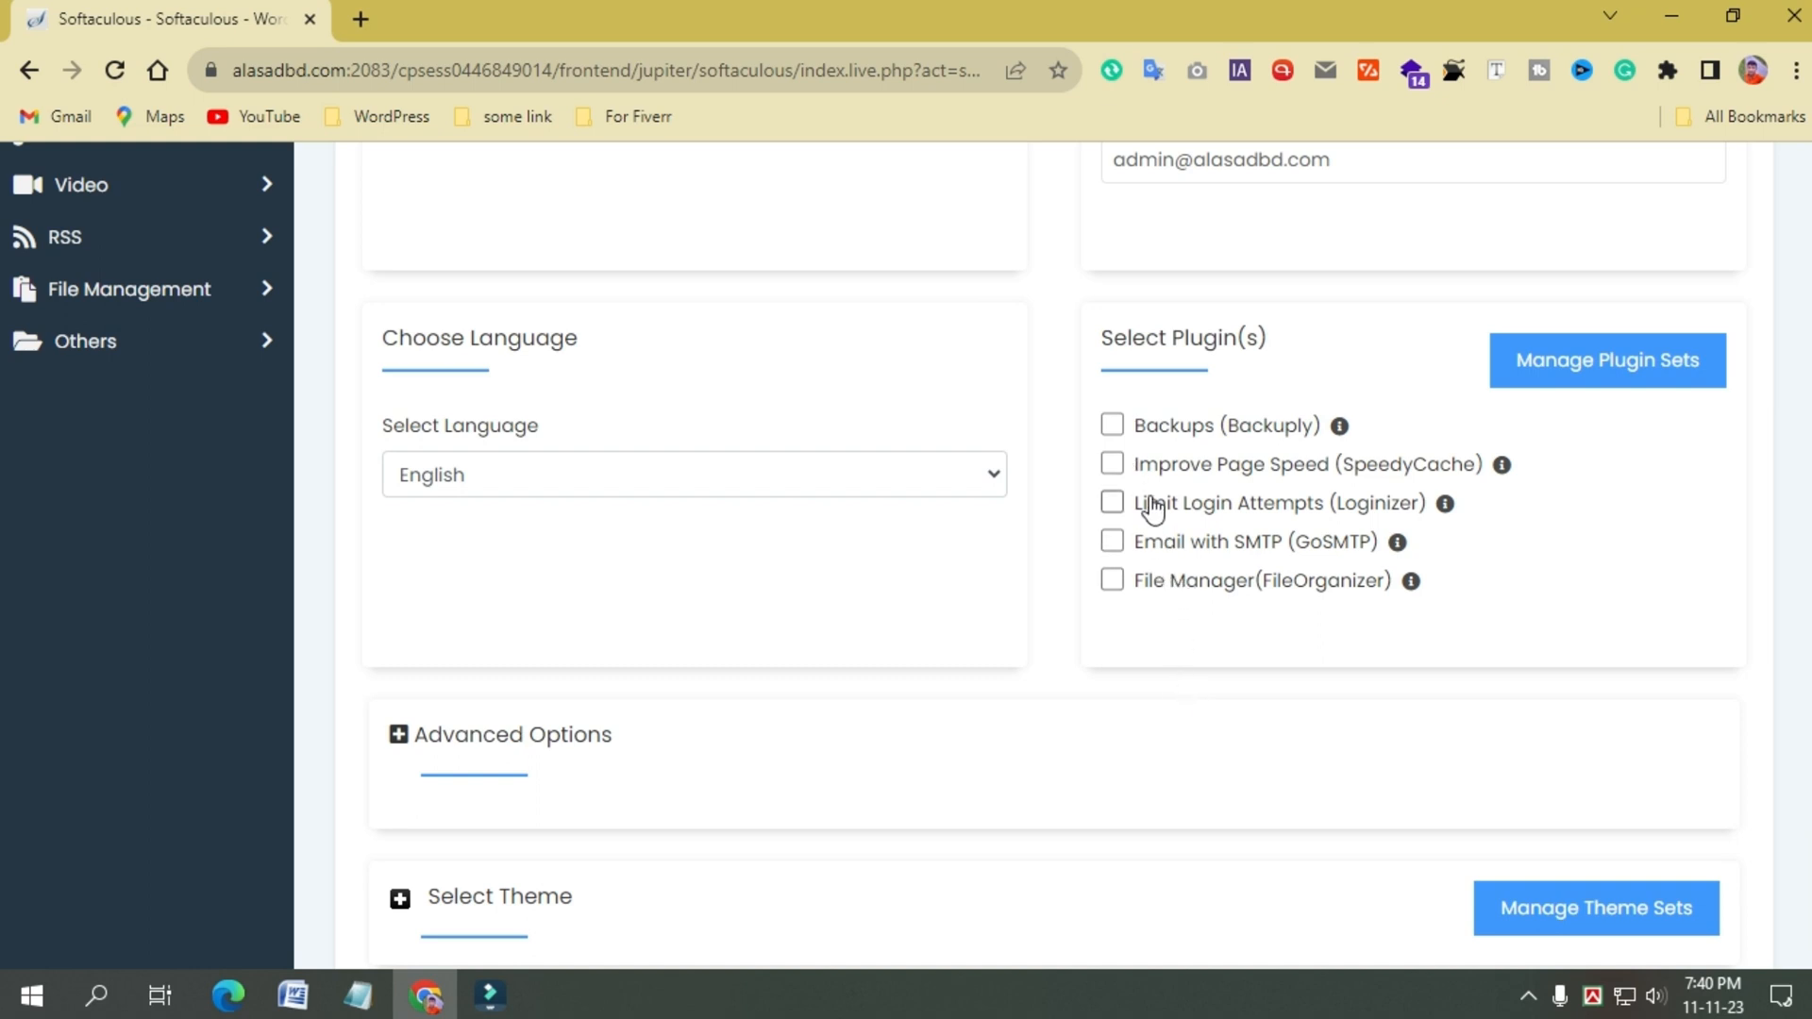
scroll(1137, 509, "down", 2)
scroll(1137, 510, "down", 2)
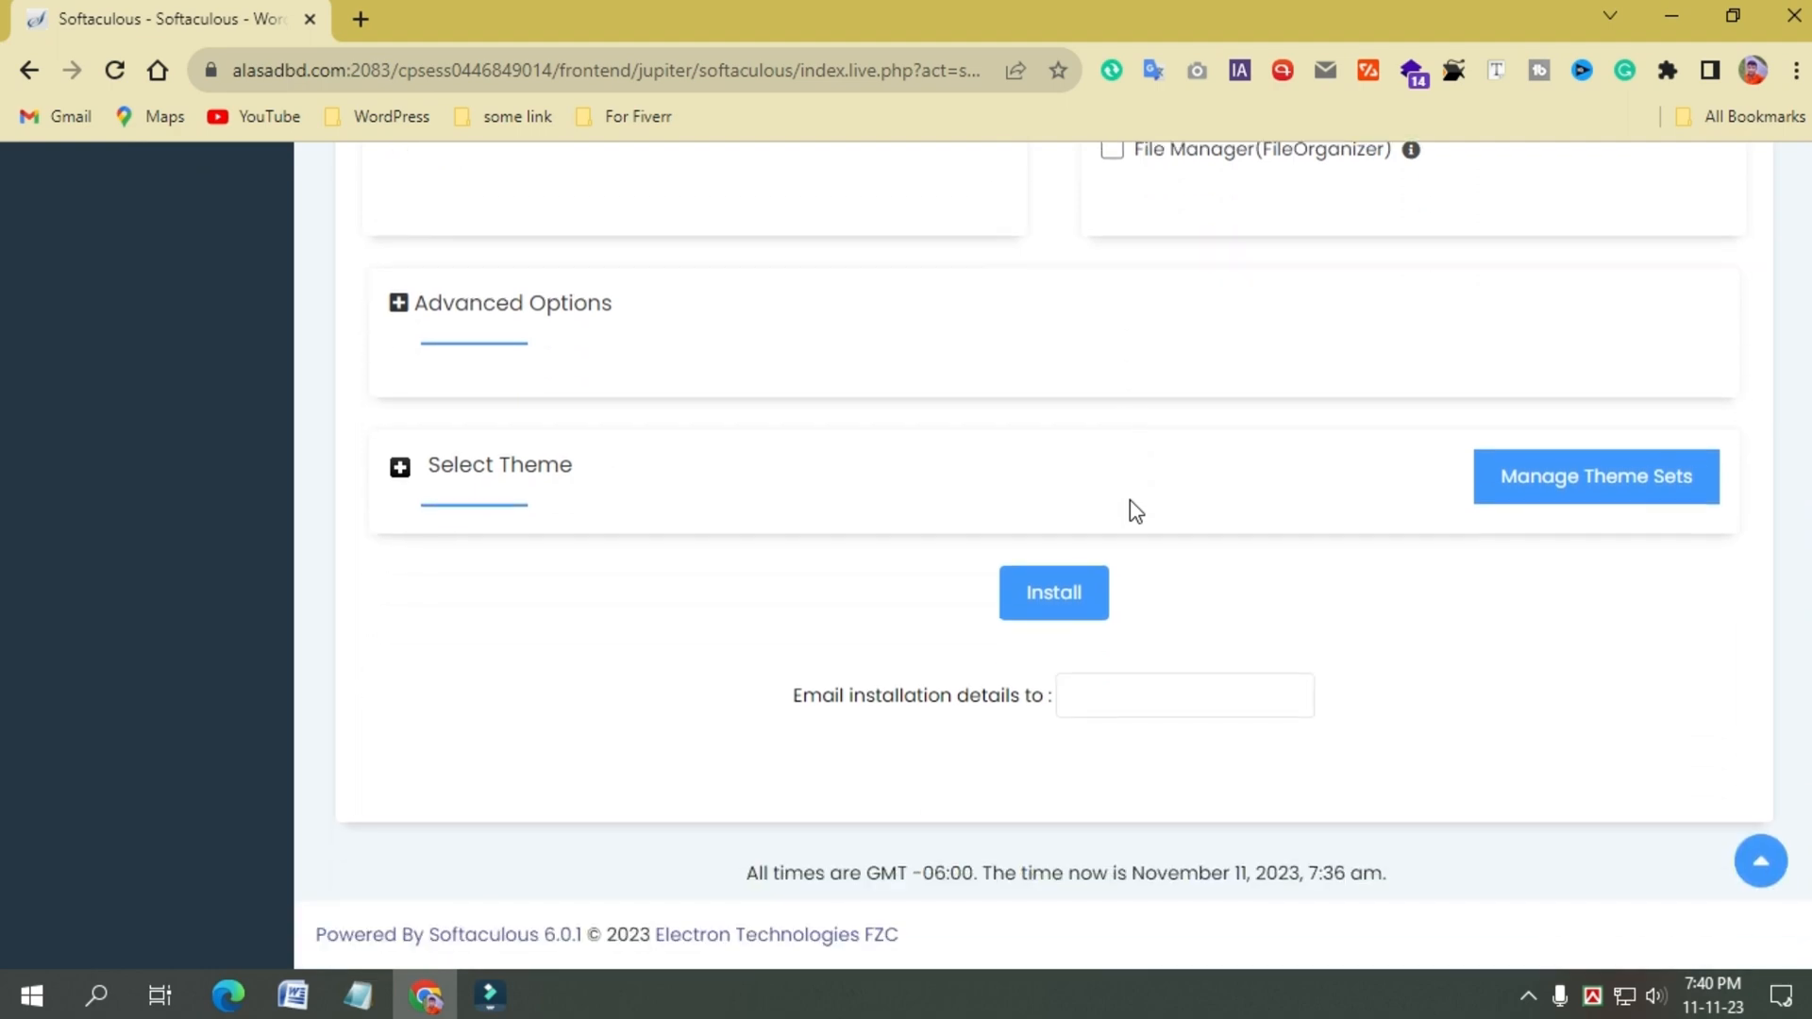
left_click(1076, 604)
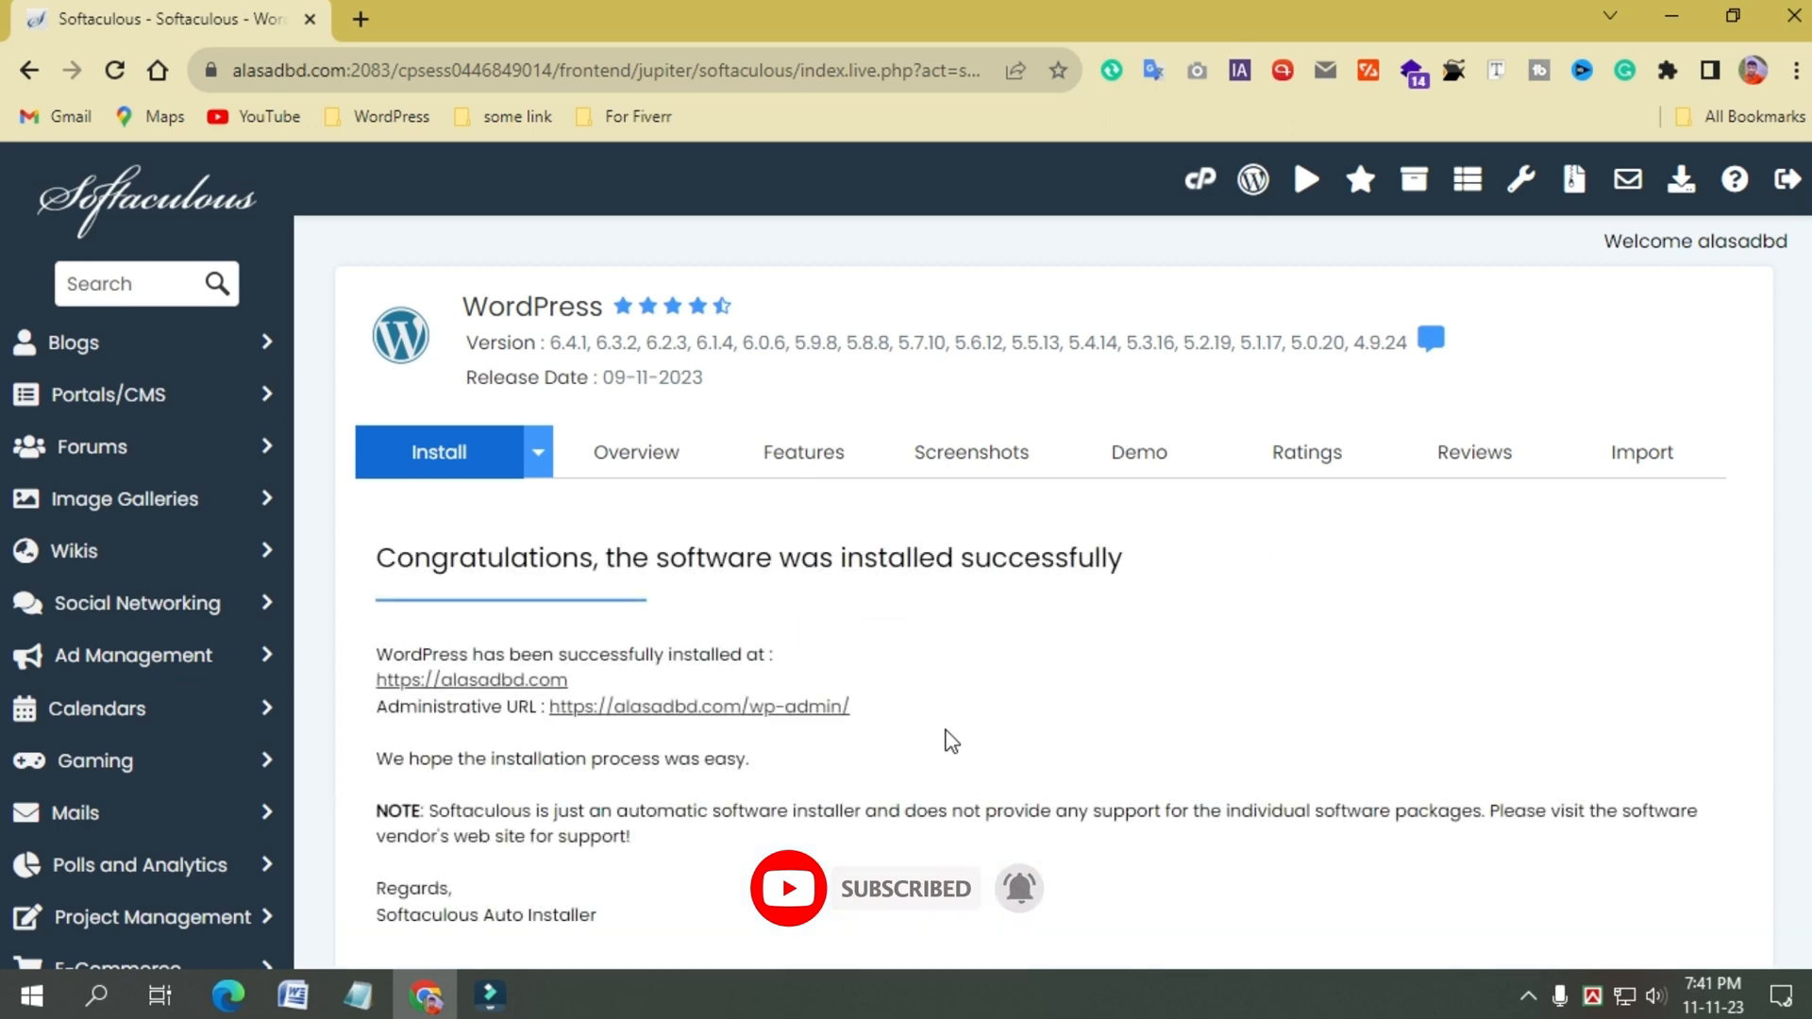
scroll(817, 687, "down", 1)
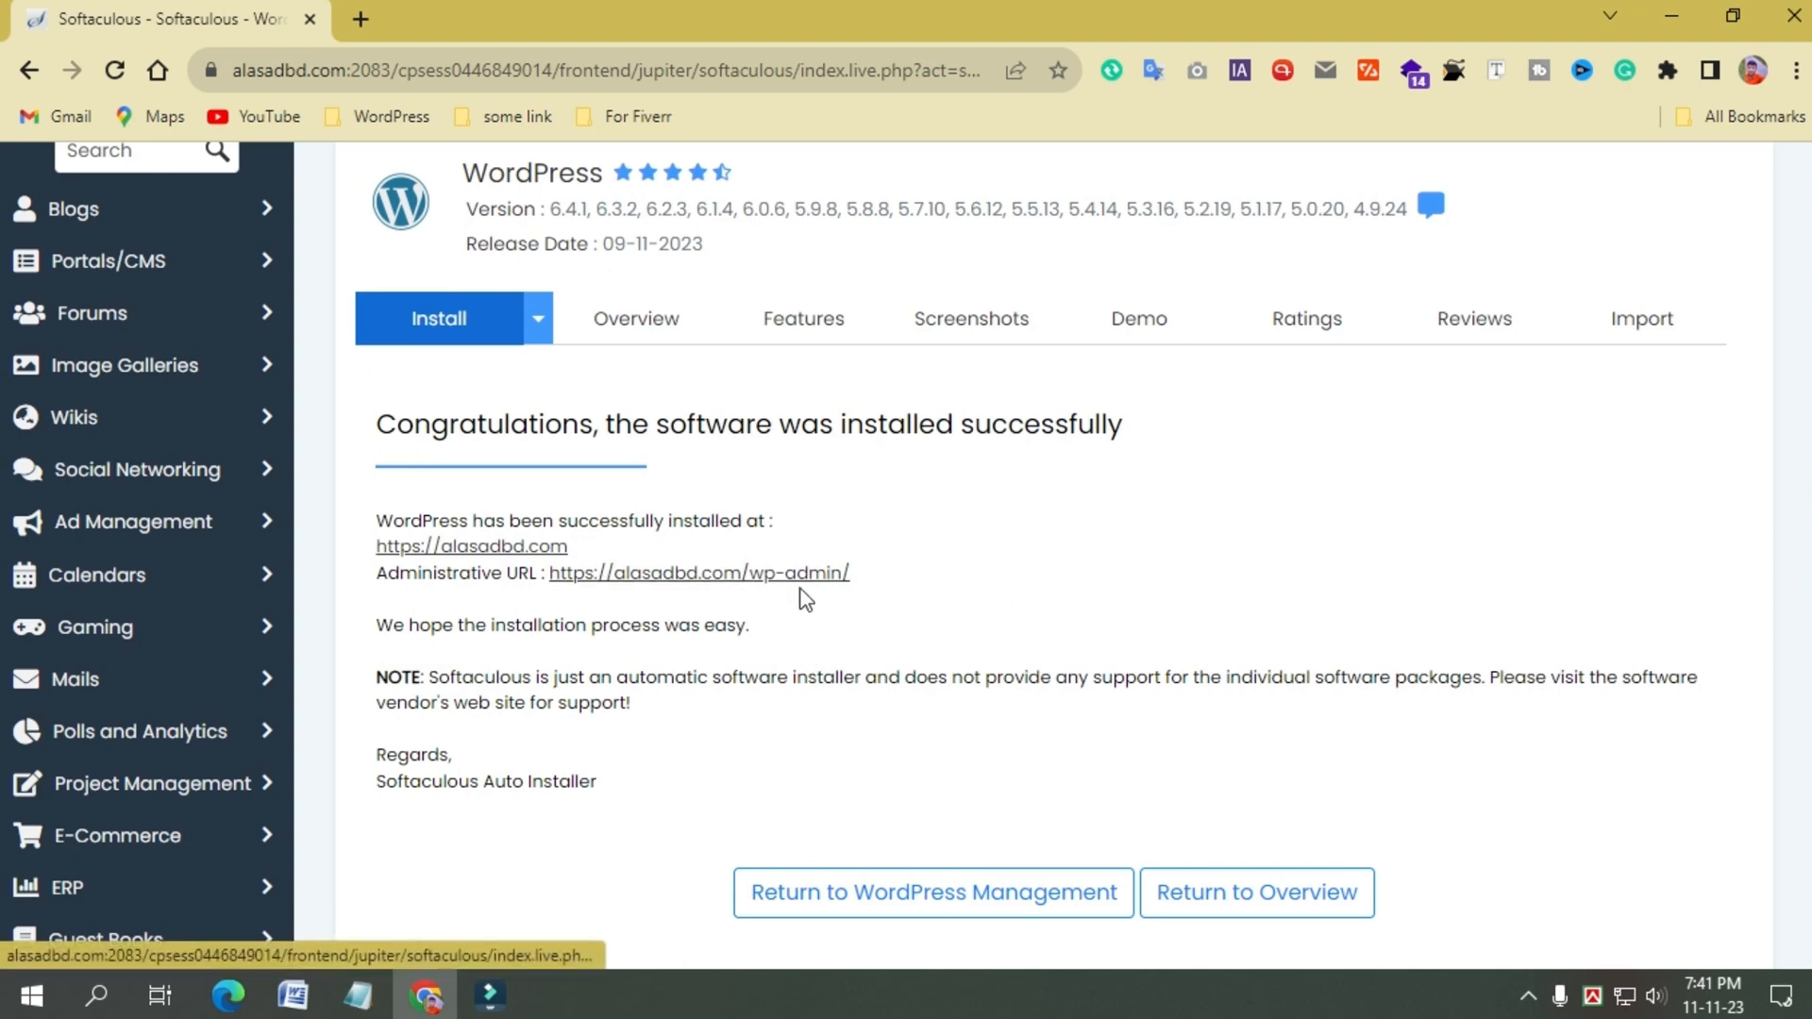
left_click(483, 547)
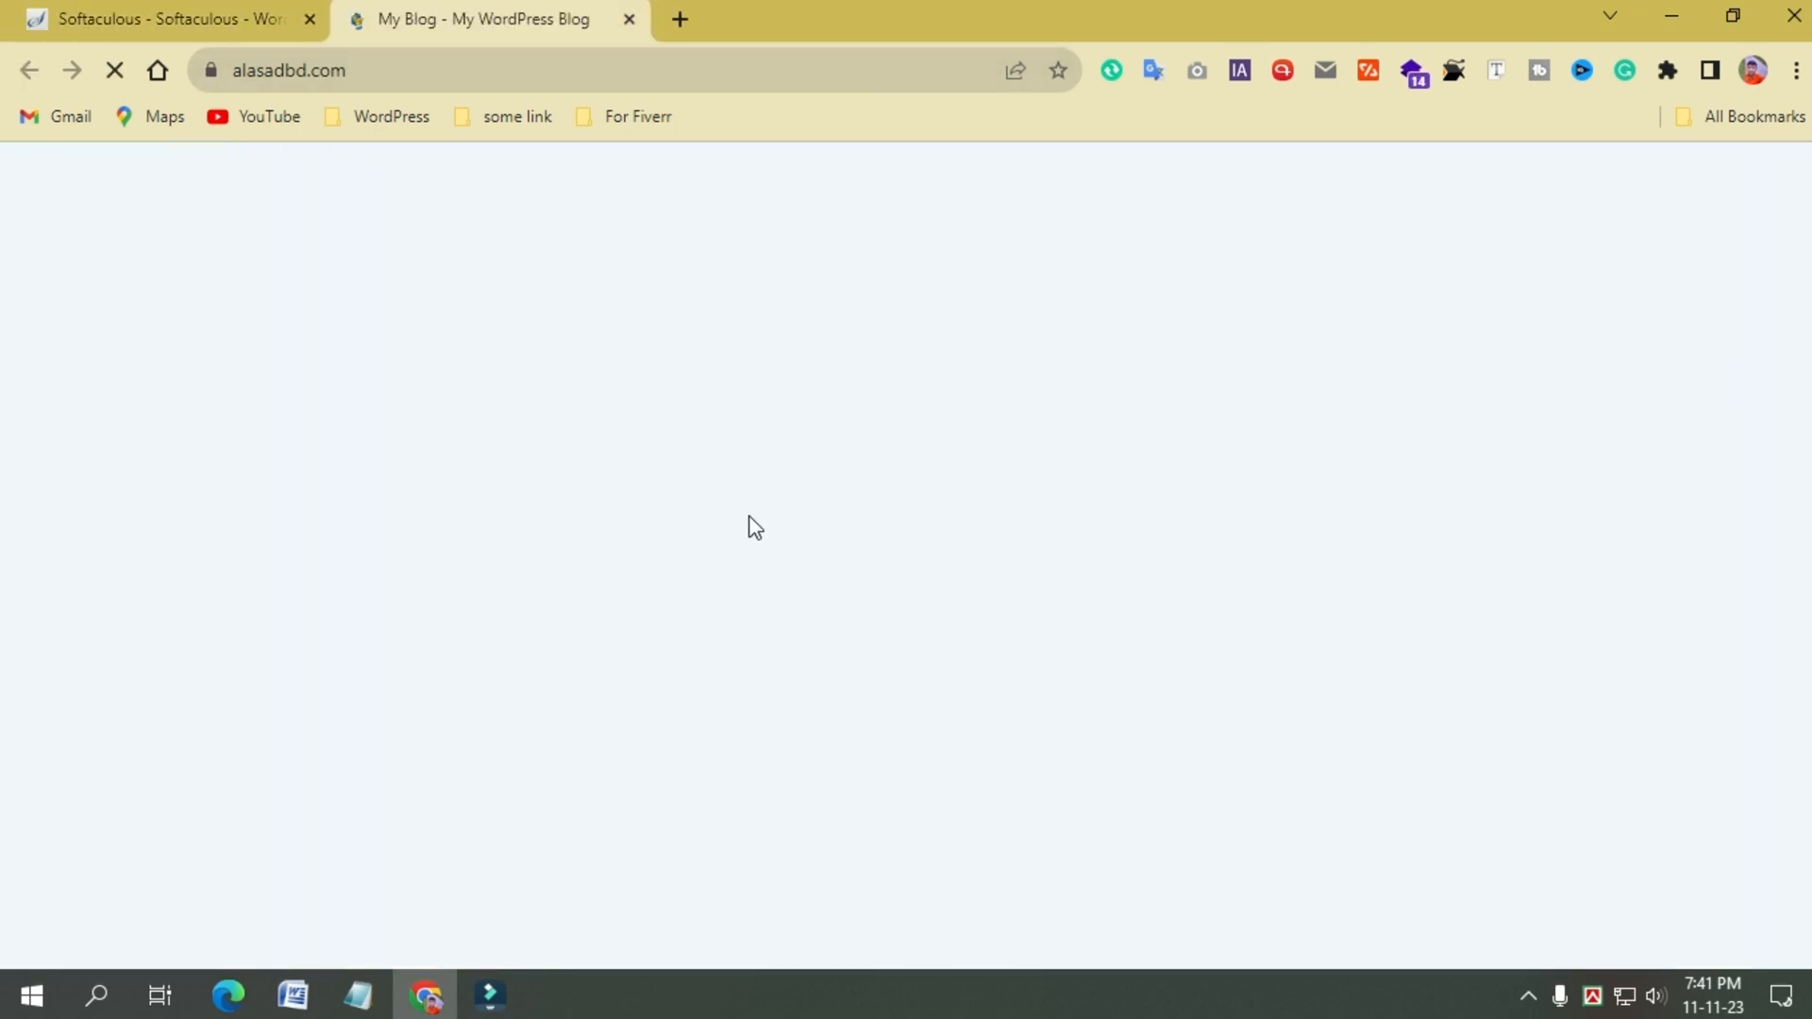
scroll(981, 658, "down", 10)
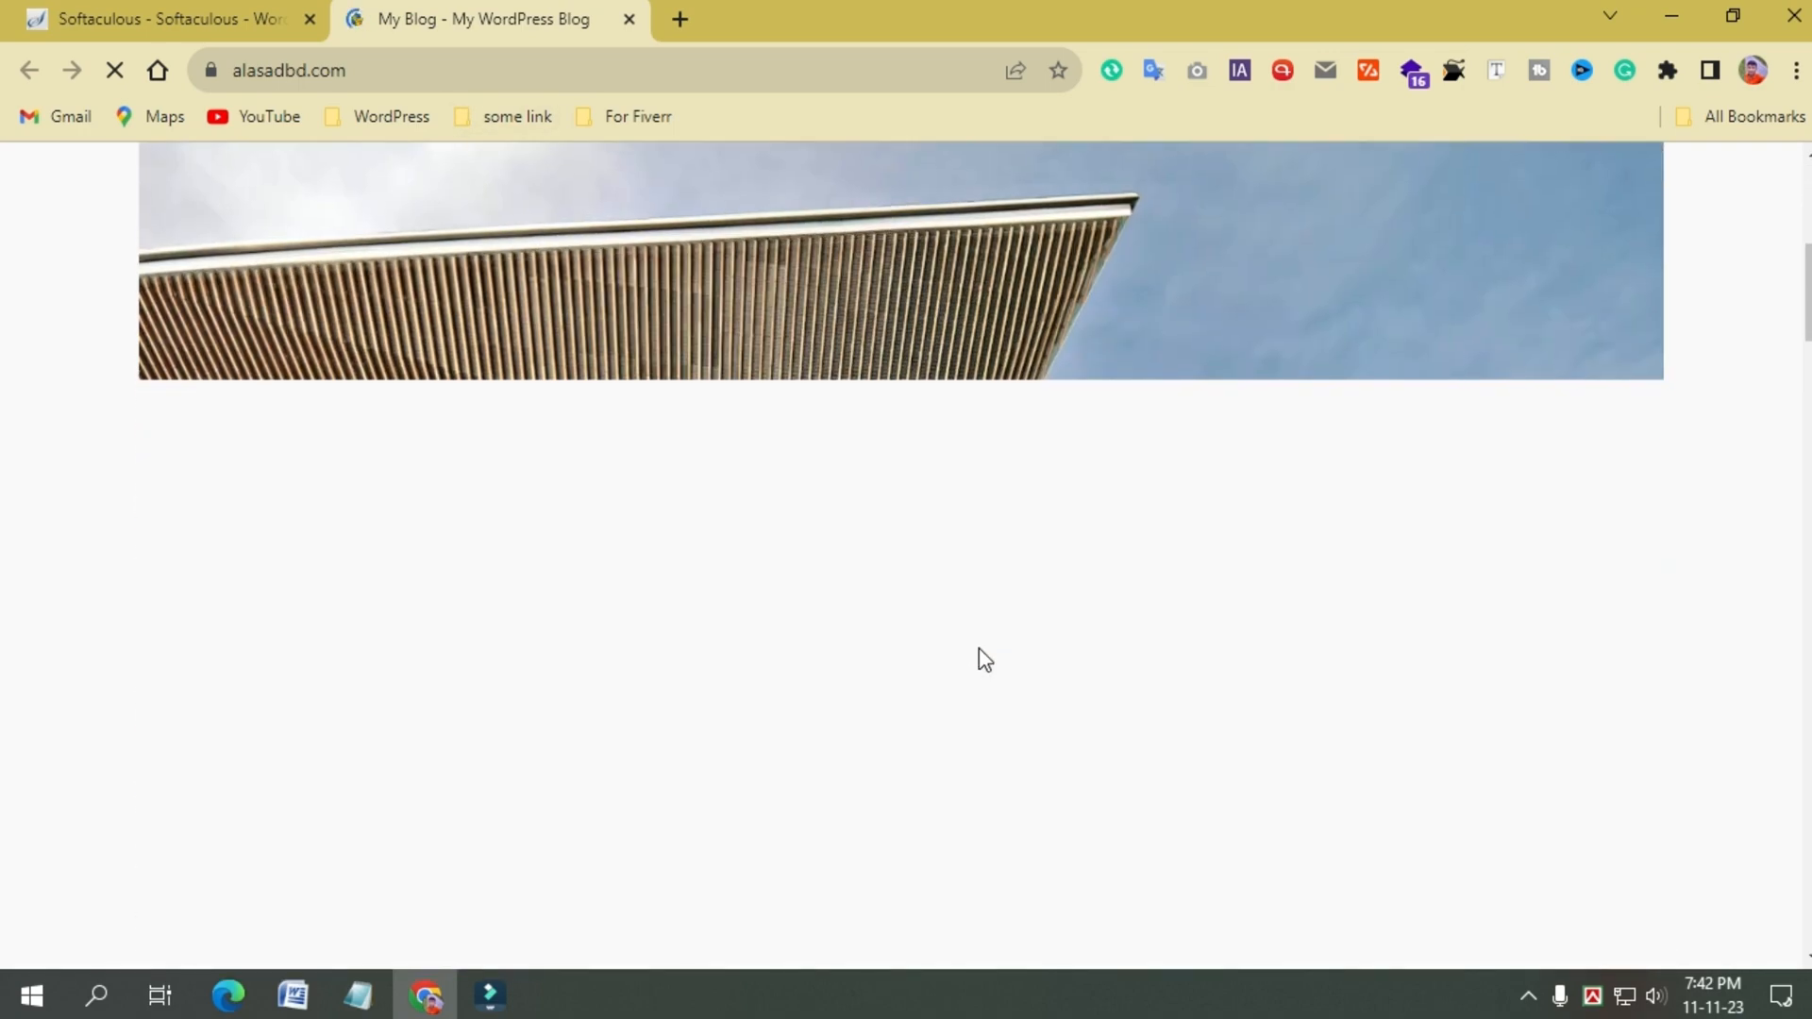
scroll(980, 659, "down", 15)
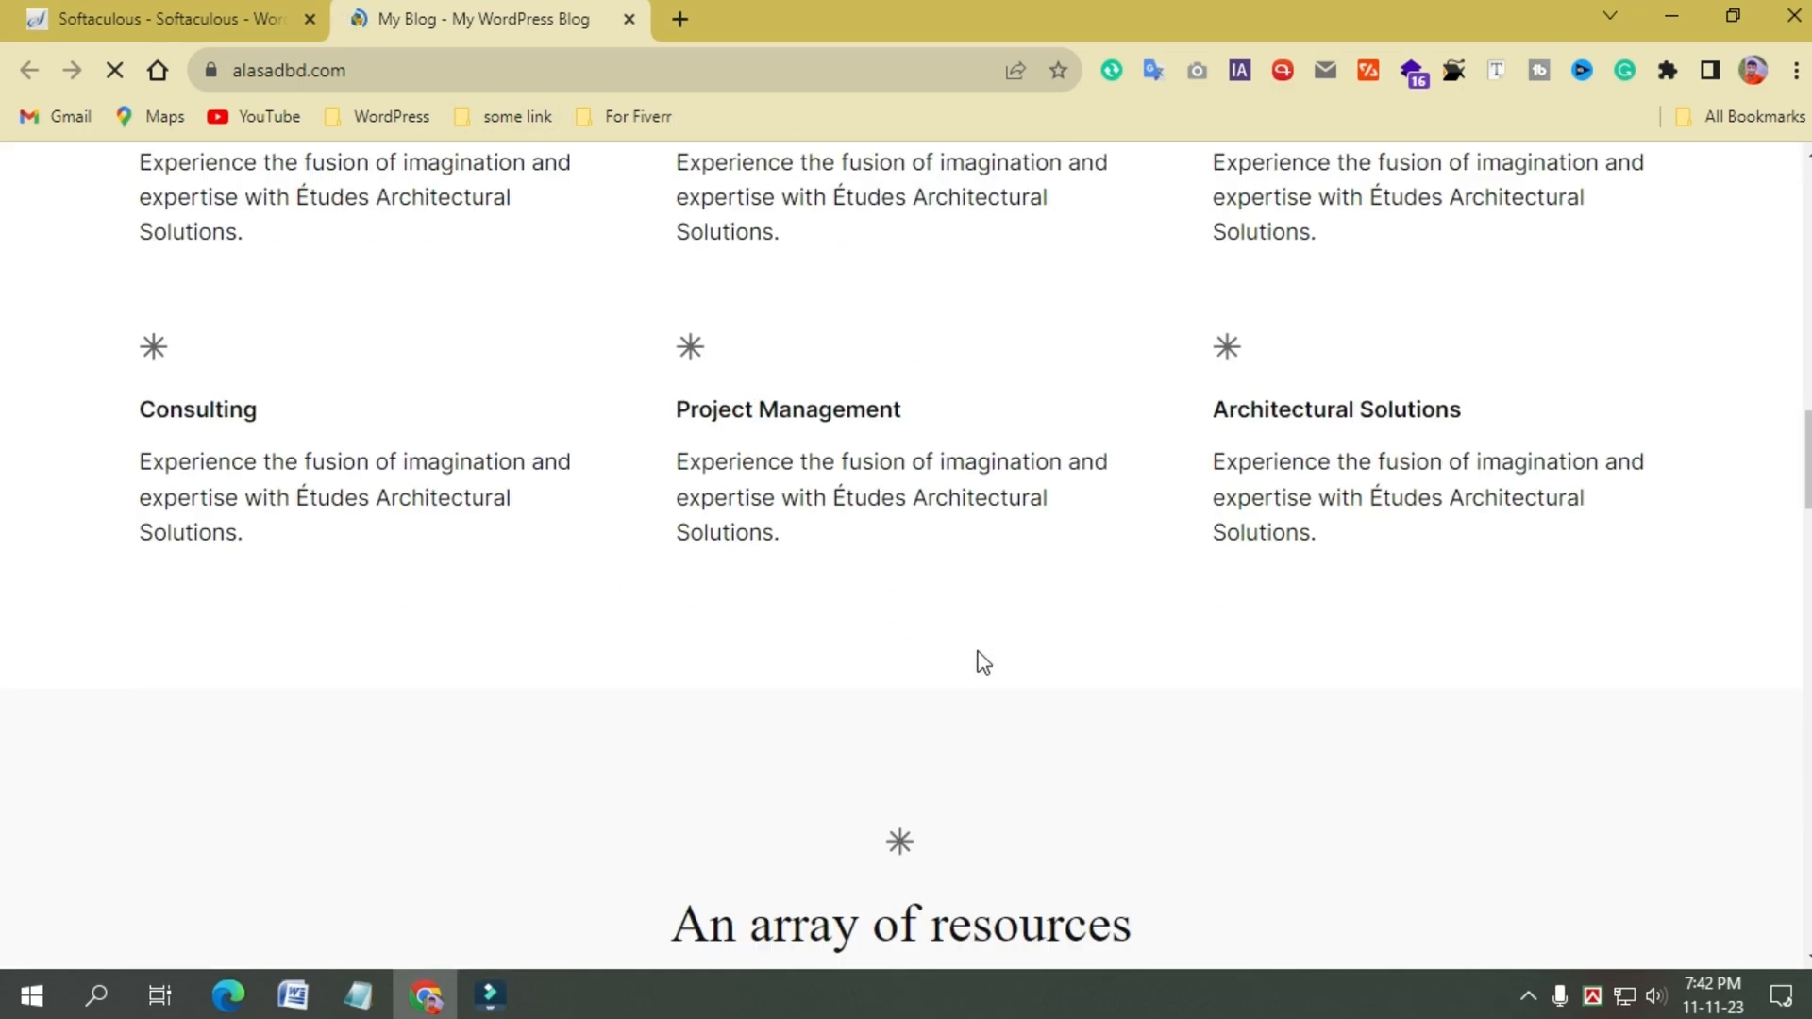
scroll(979, 657, "up", 15)
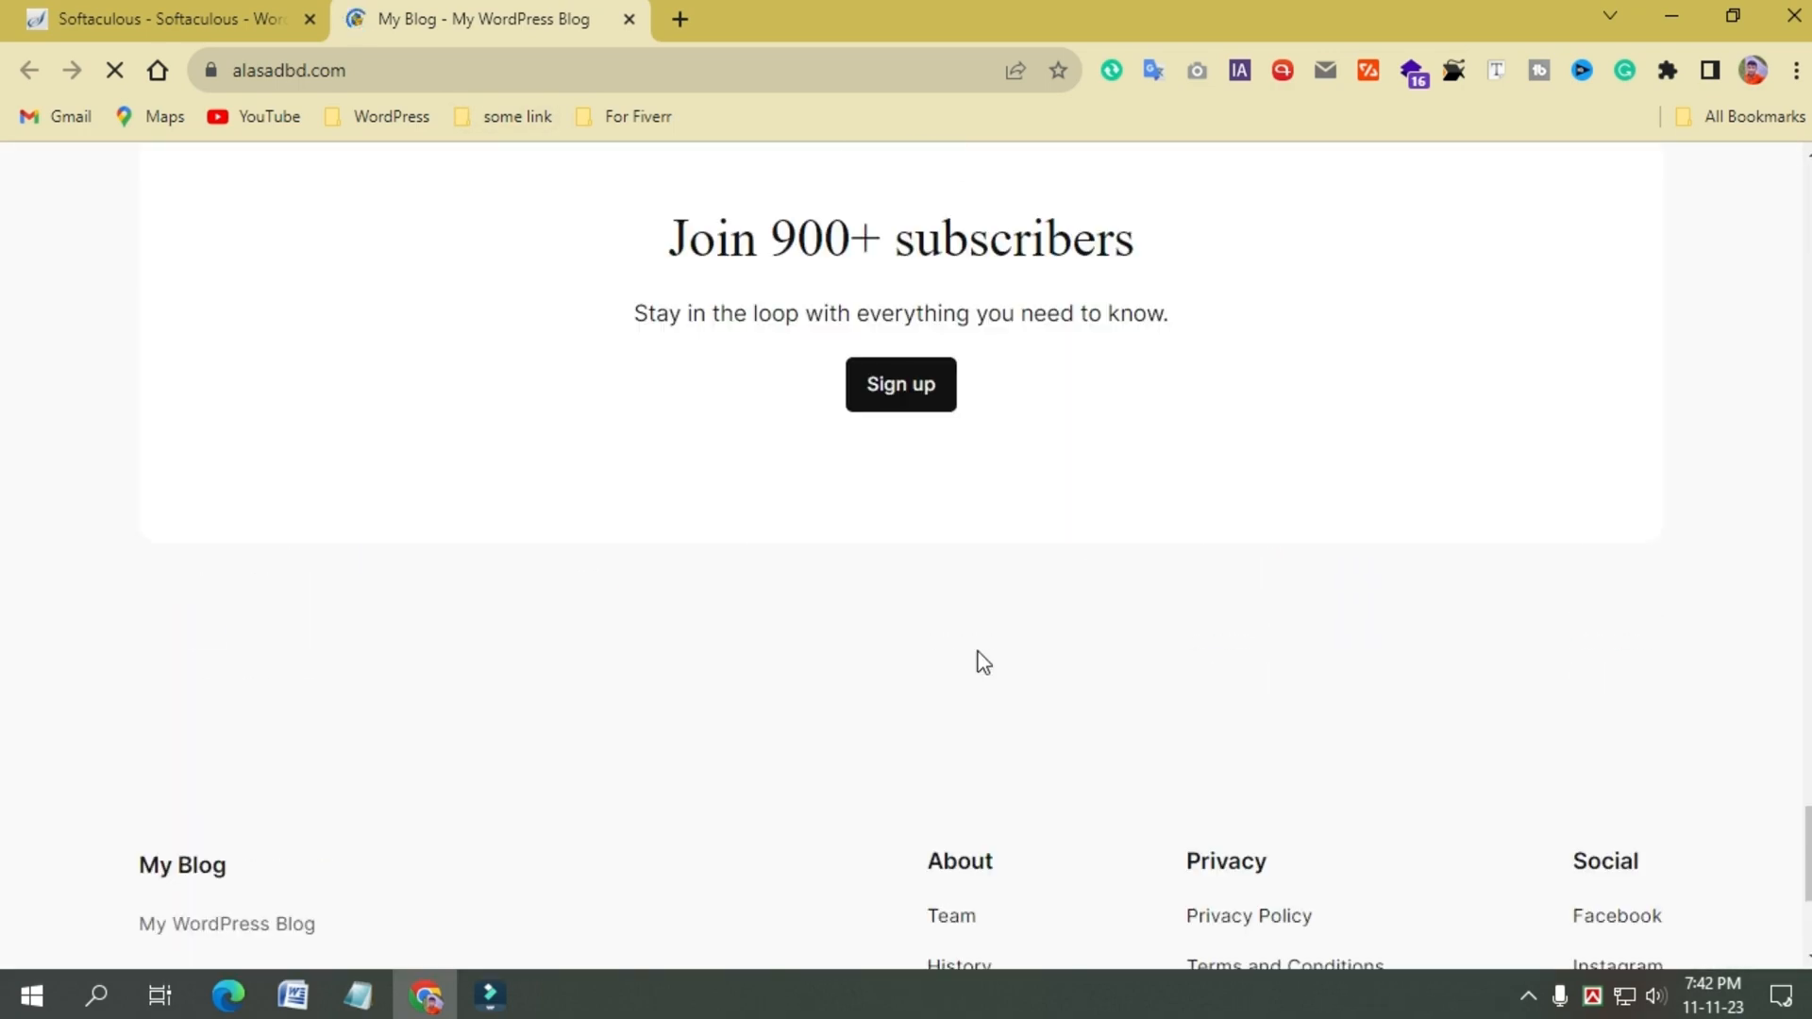
scroll(979, 640, "up", 5)
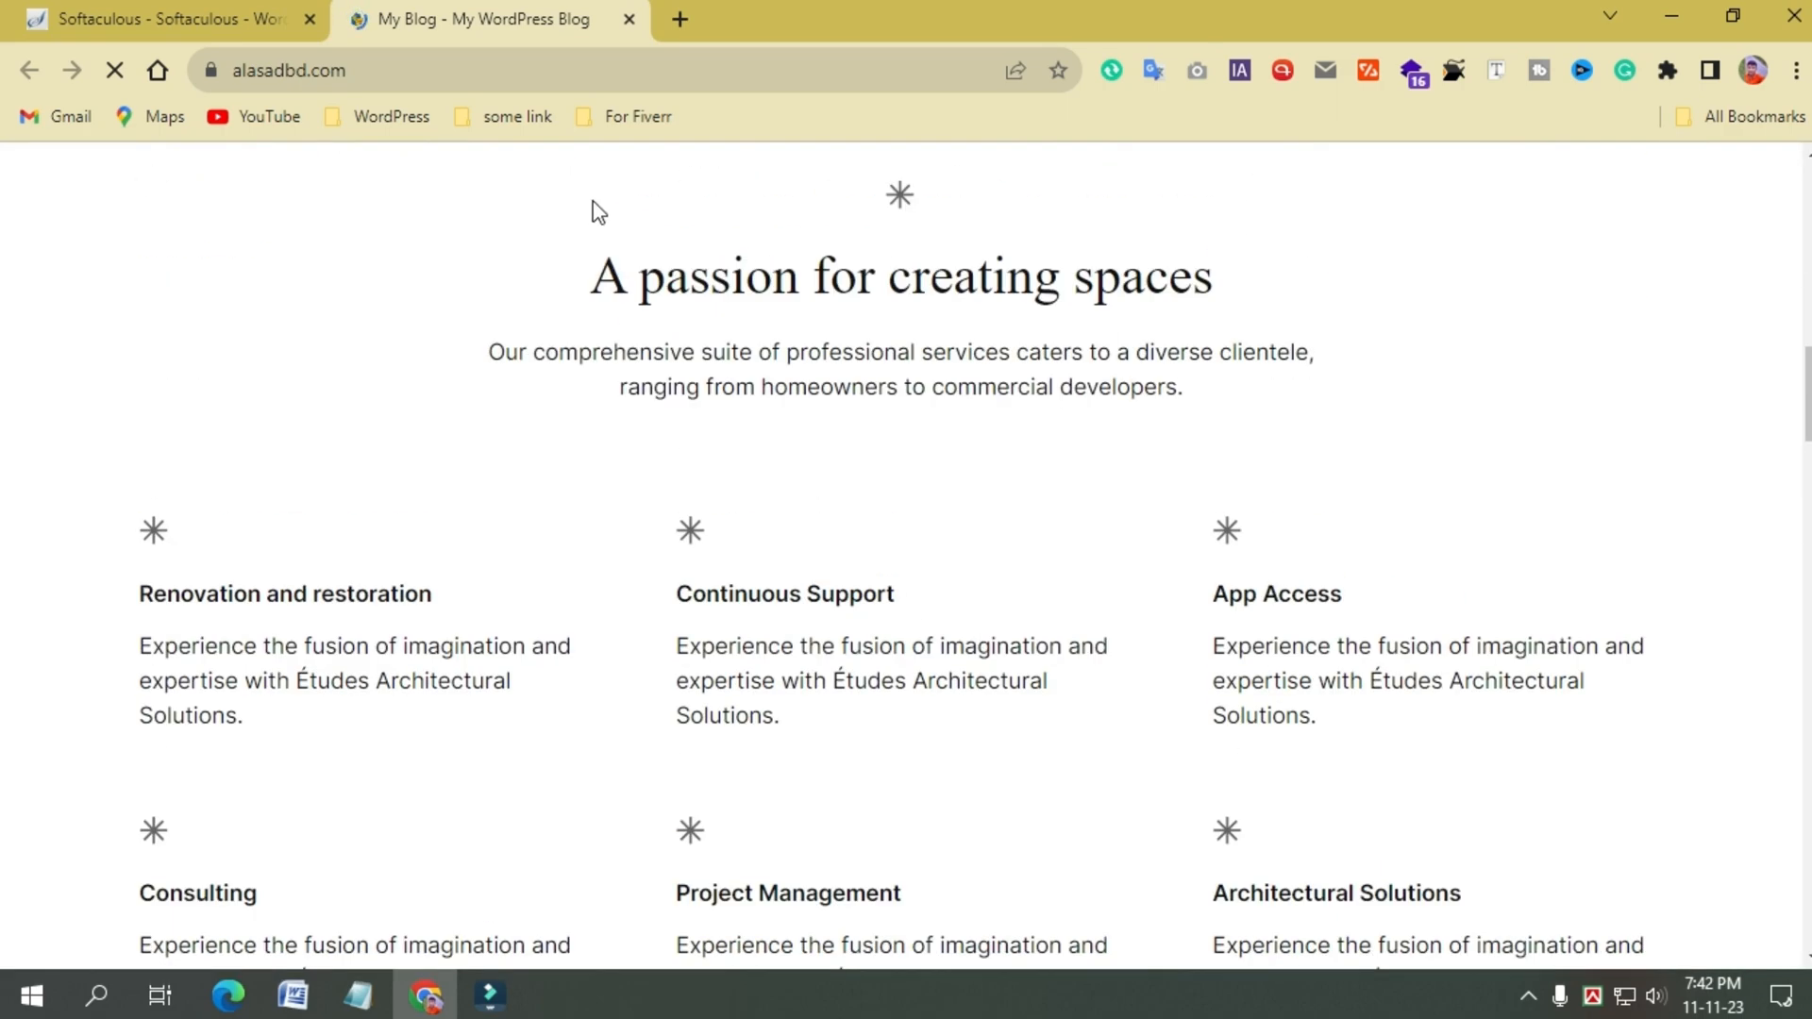
Check the administrative URL on the Softaculous installation page and review the site's homepage again.
left_click(179, 18)
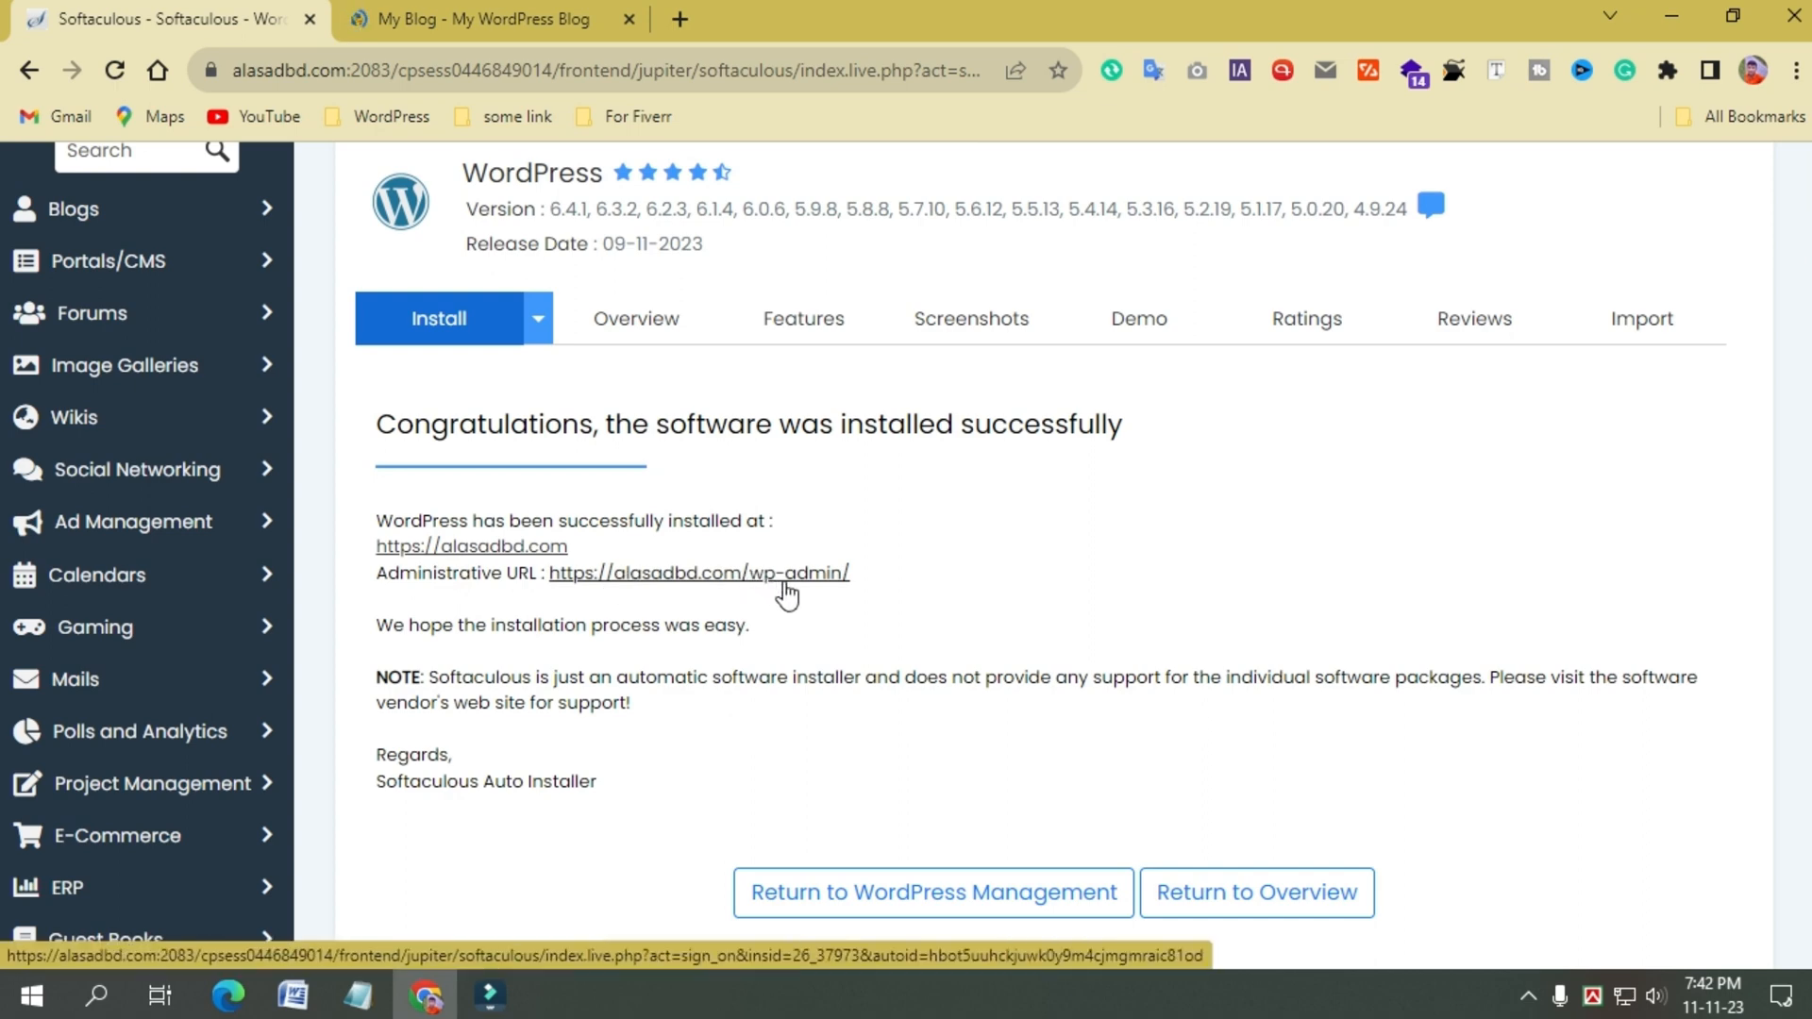
scroll(831, 586, "up", 2)
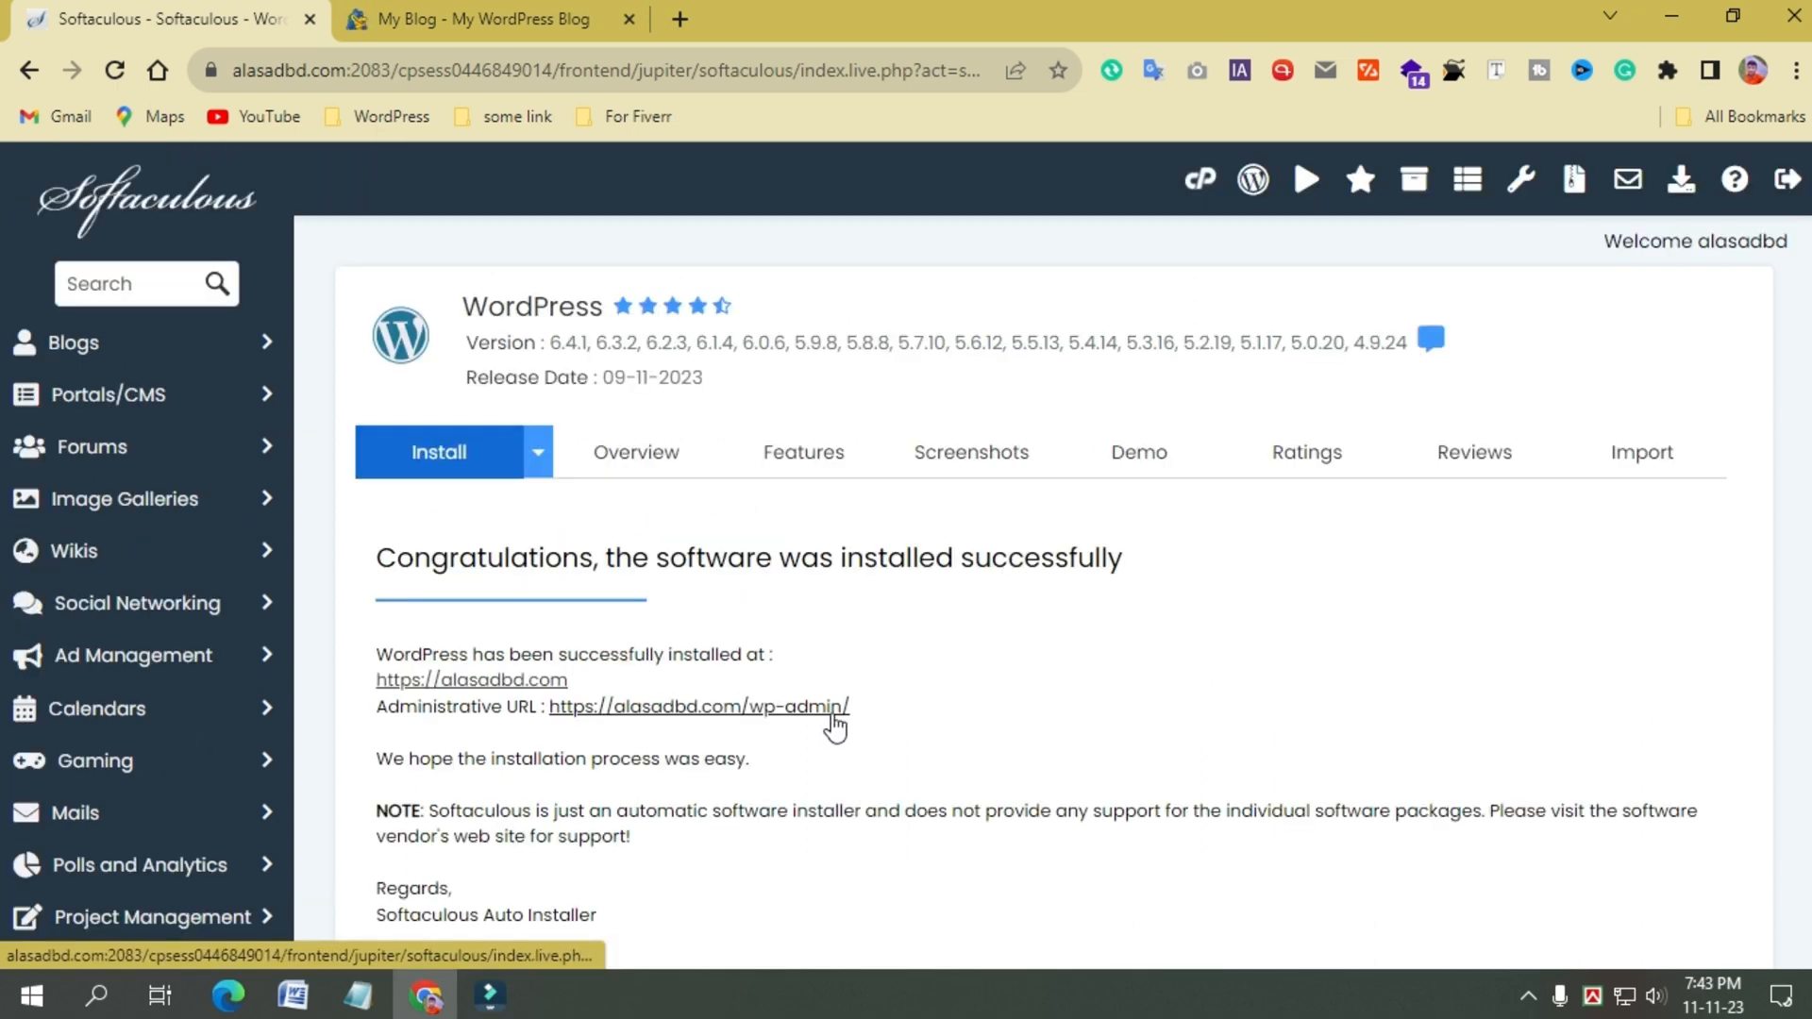
left_click(472, 19)
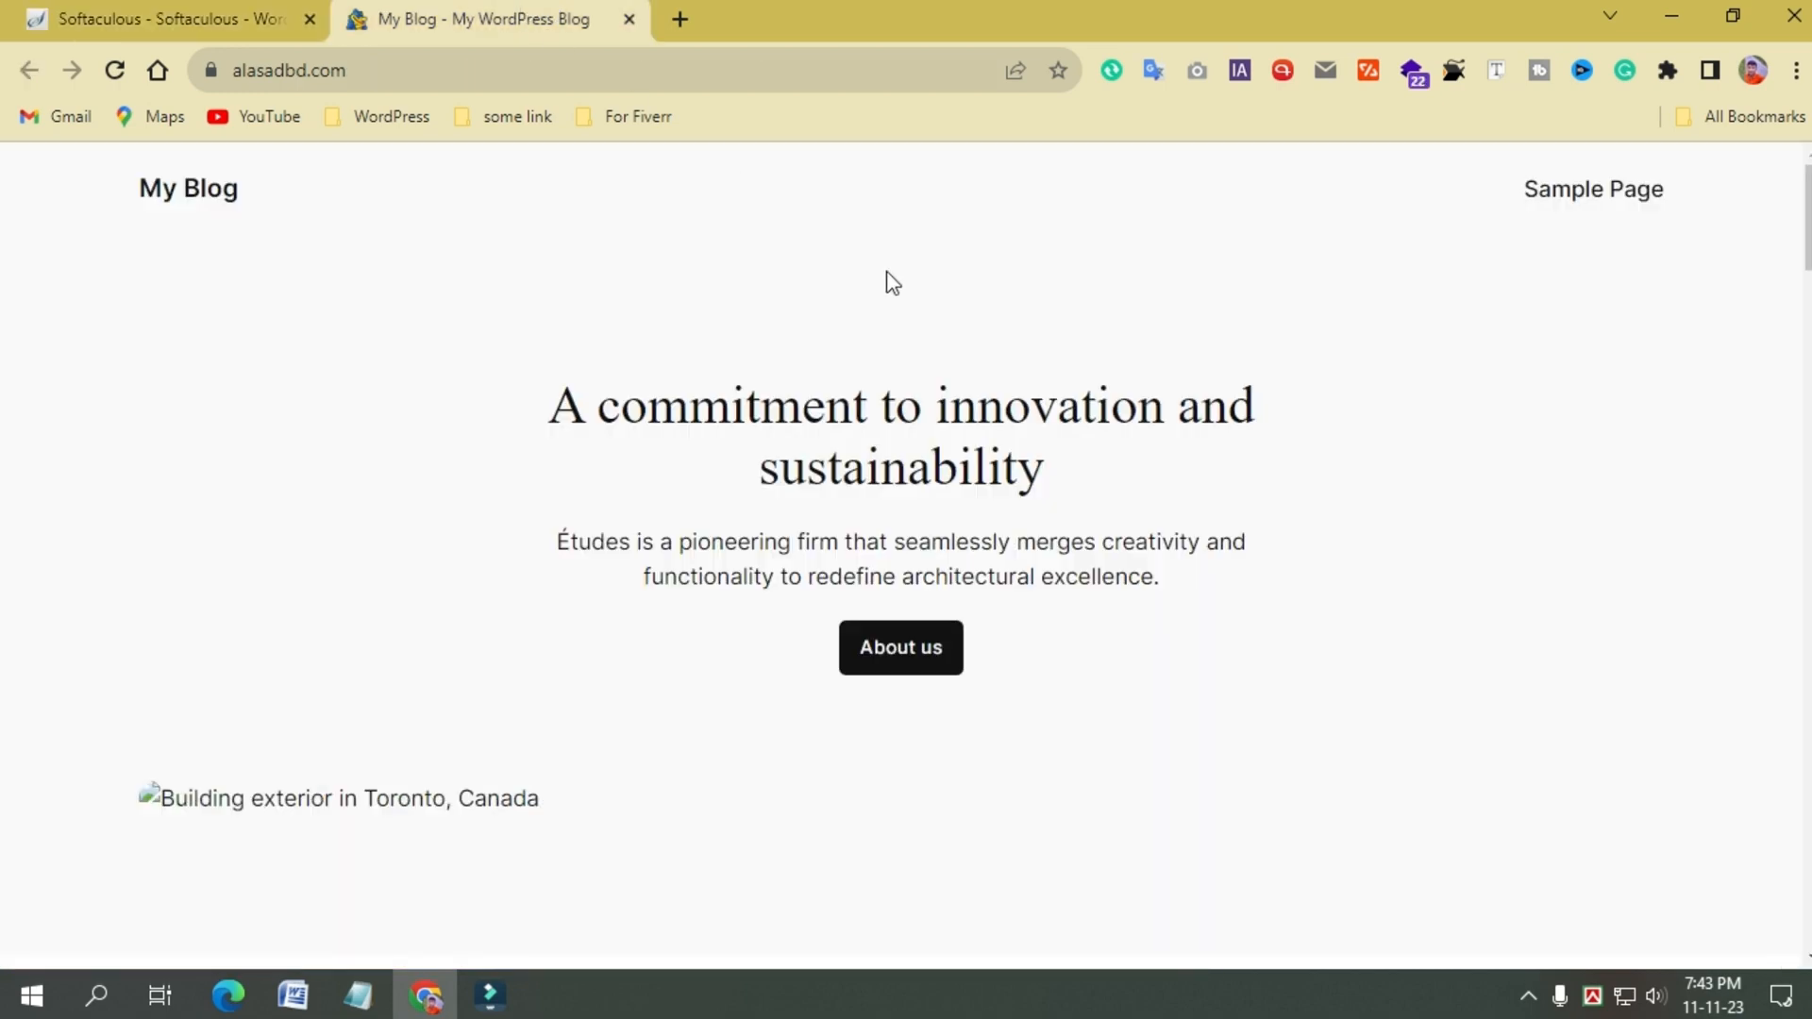
scroll(878, 627, "down", 10)
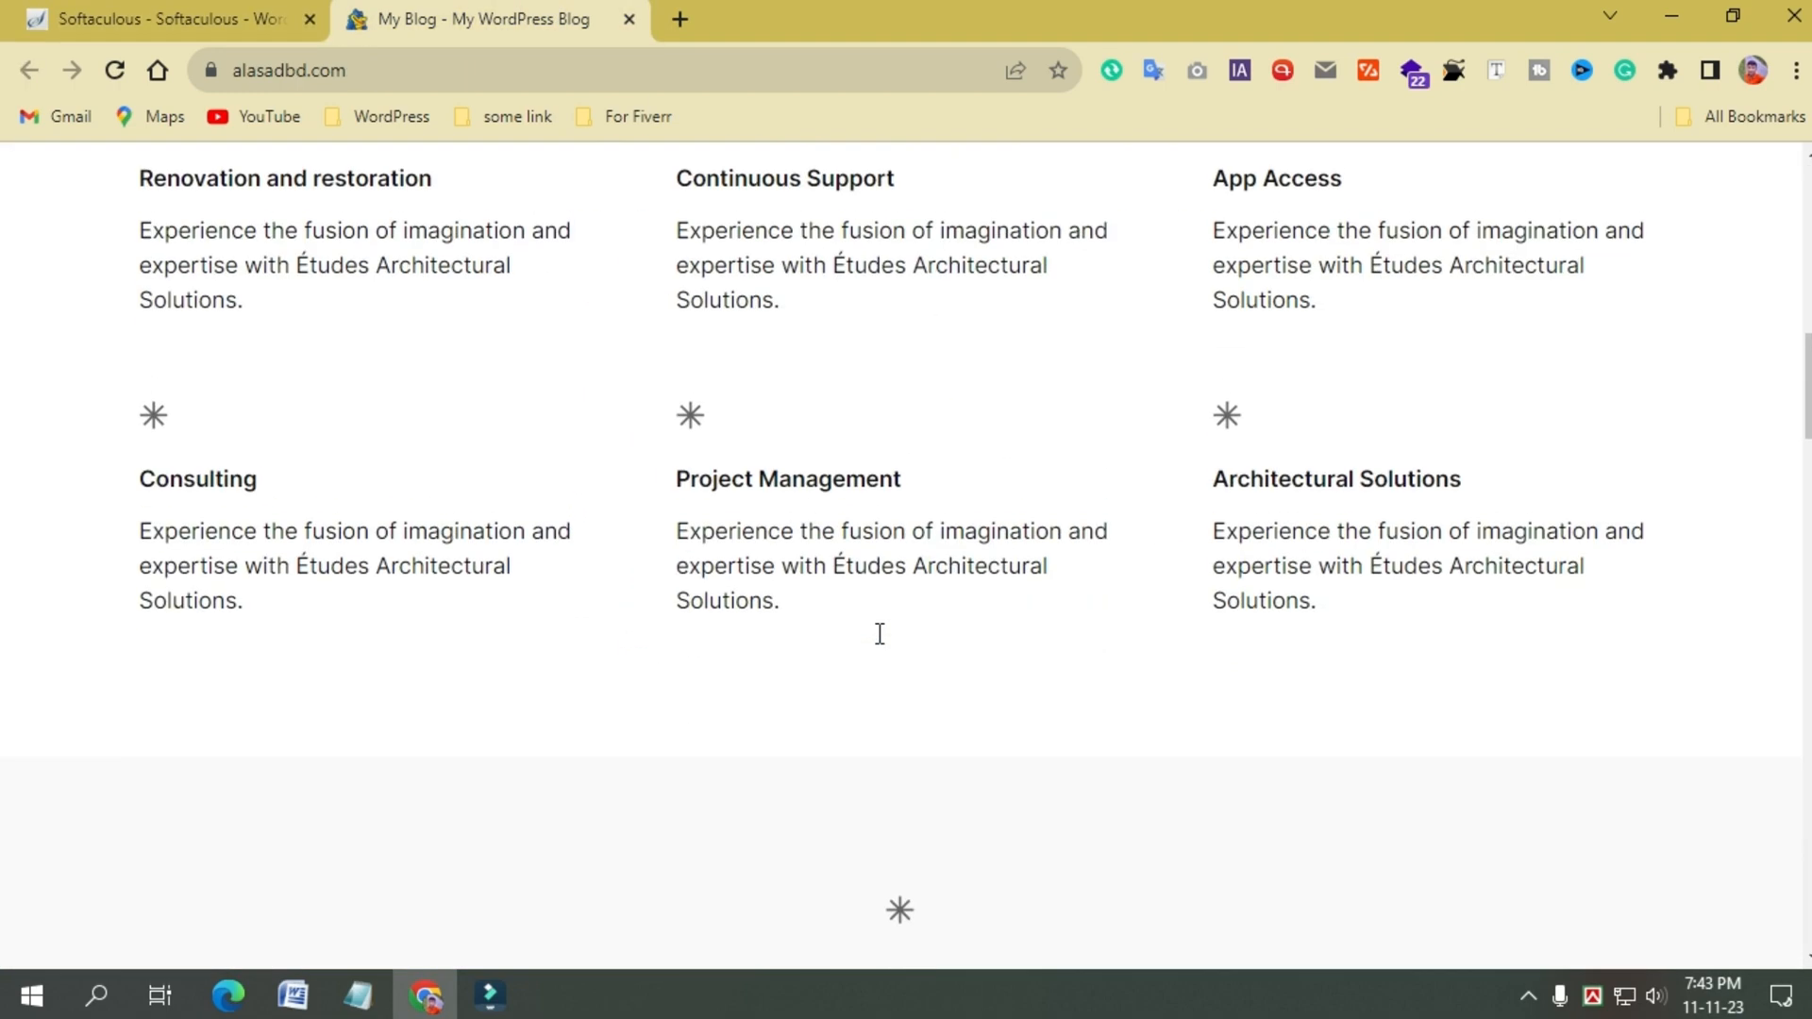
scroll(878, 635, "up", 10)
left_click(470, 62)
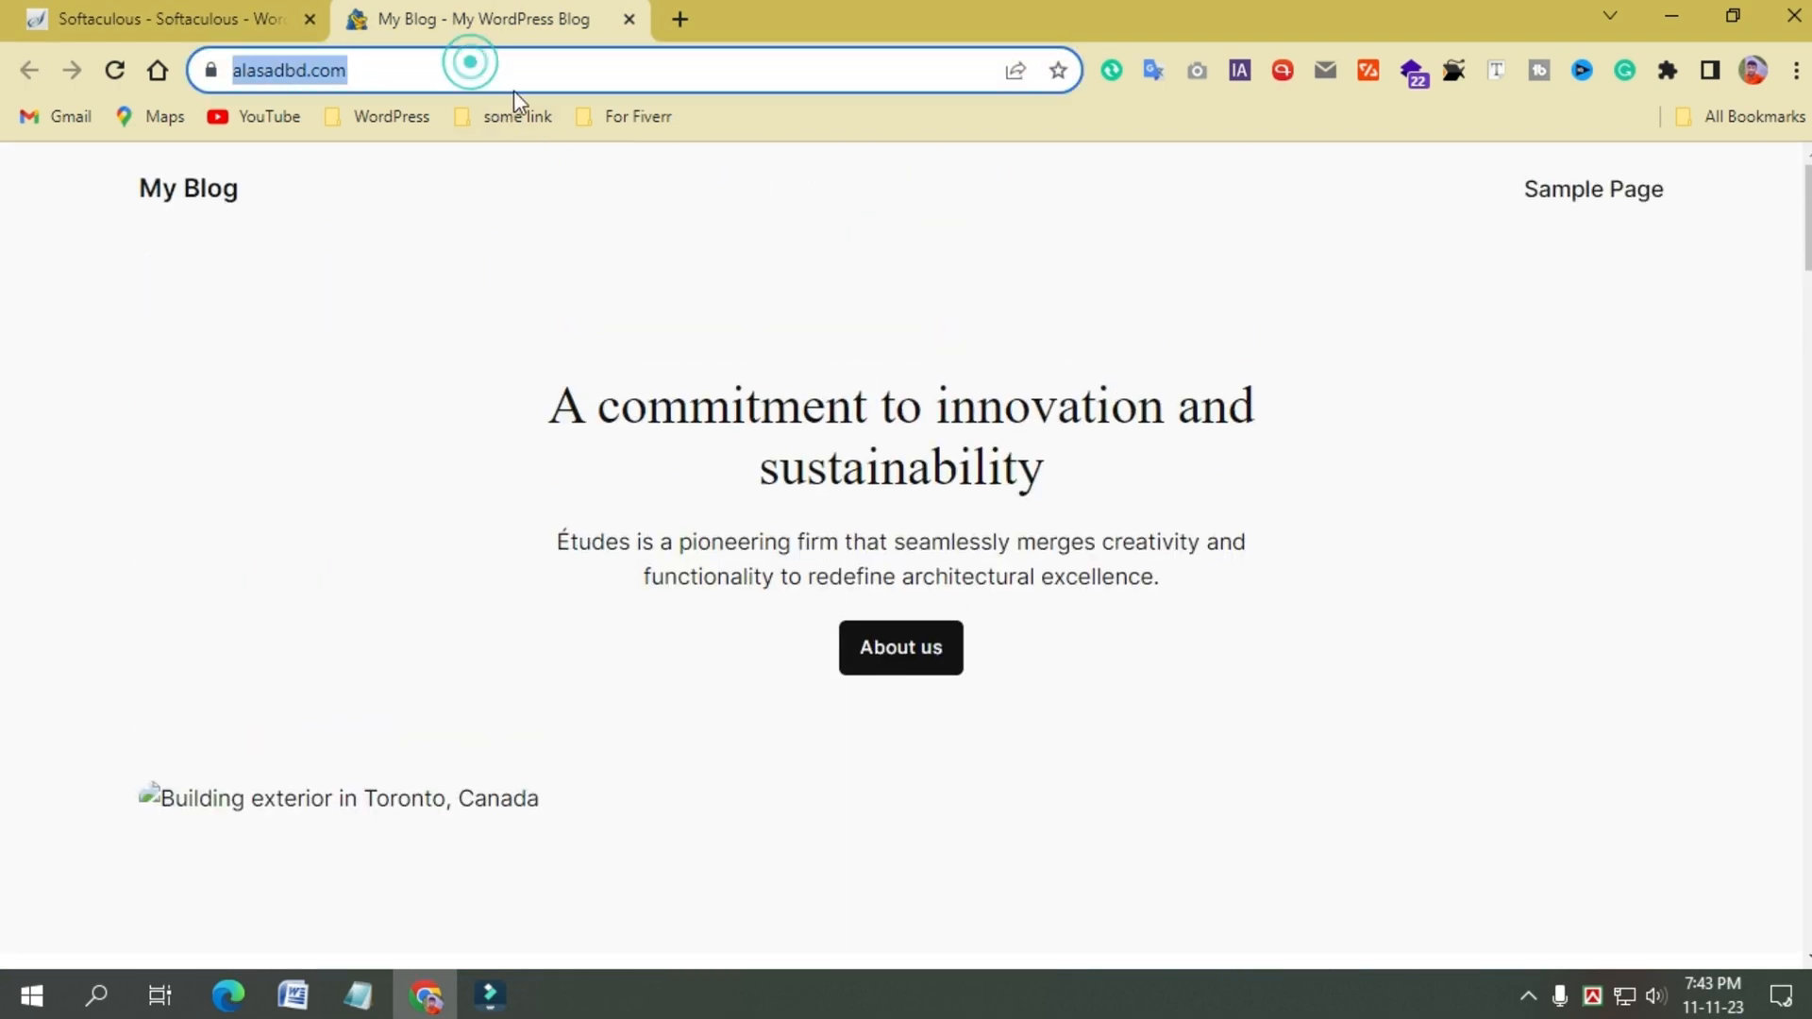
left_click(515, 79)
type("//")
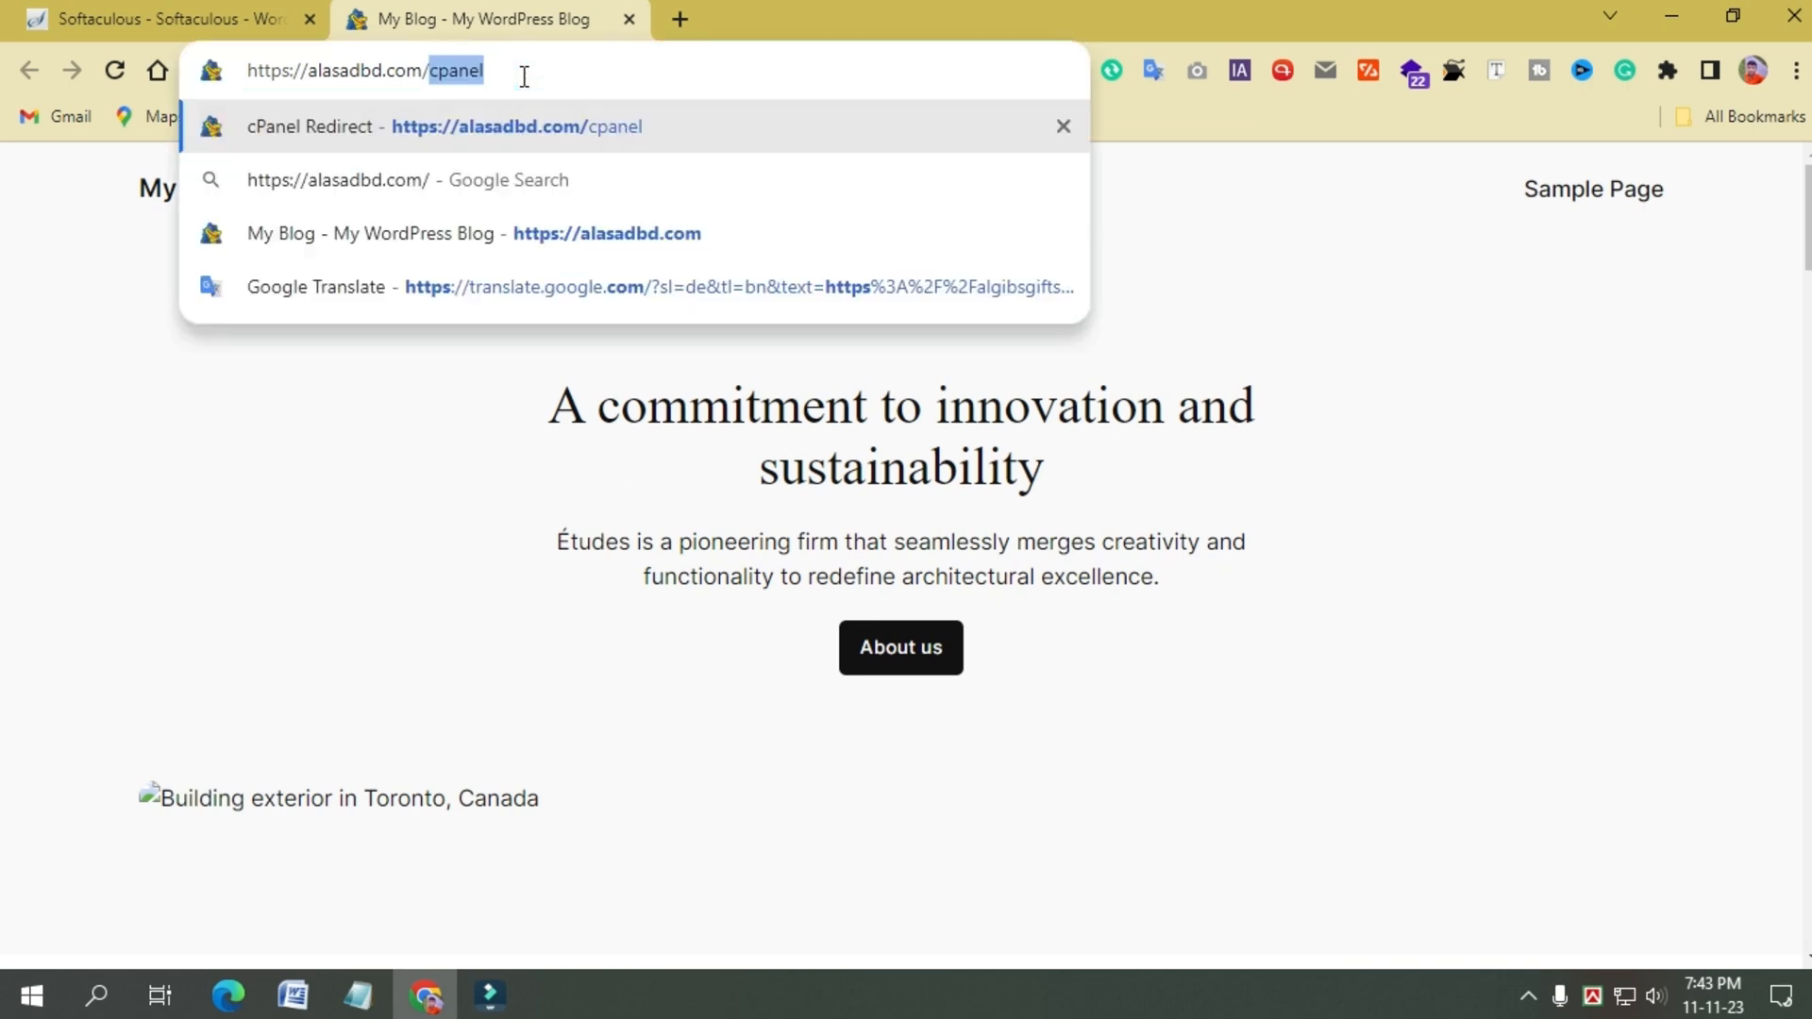
type("wp")
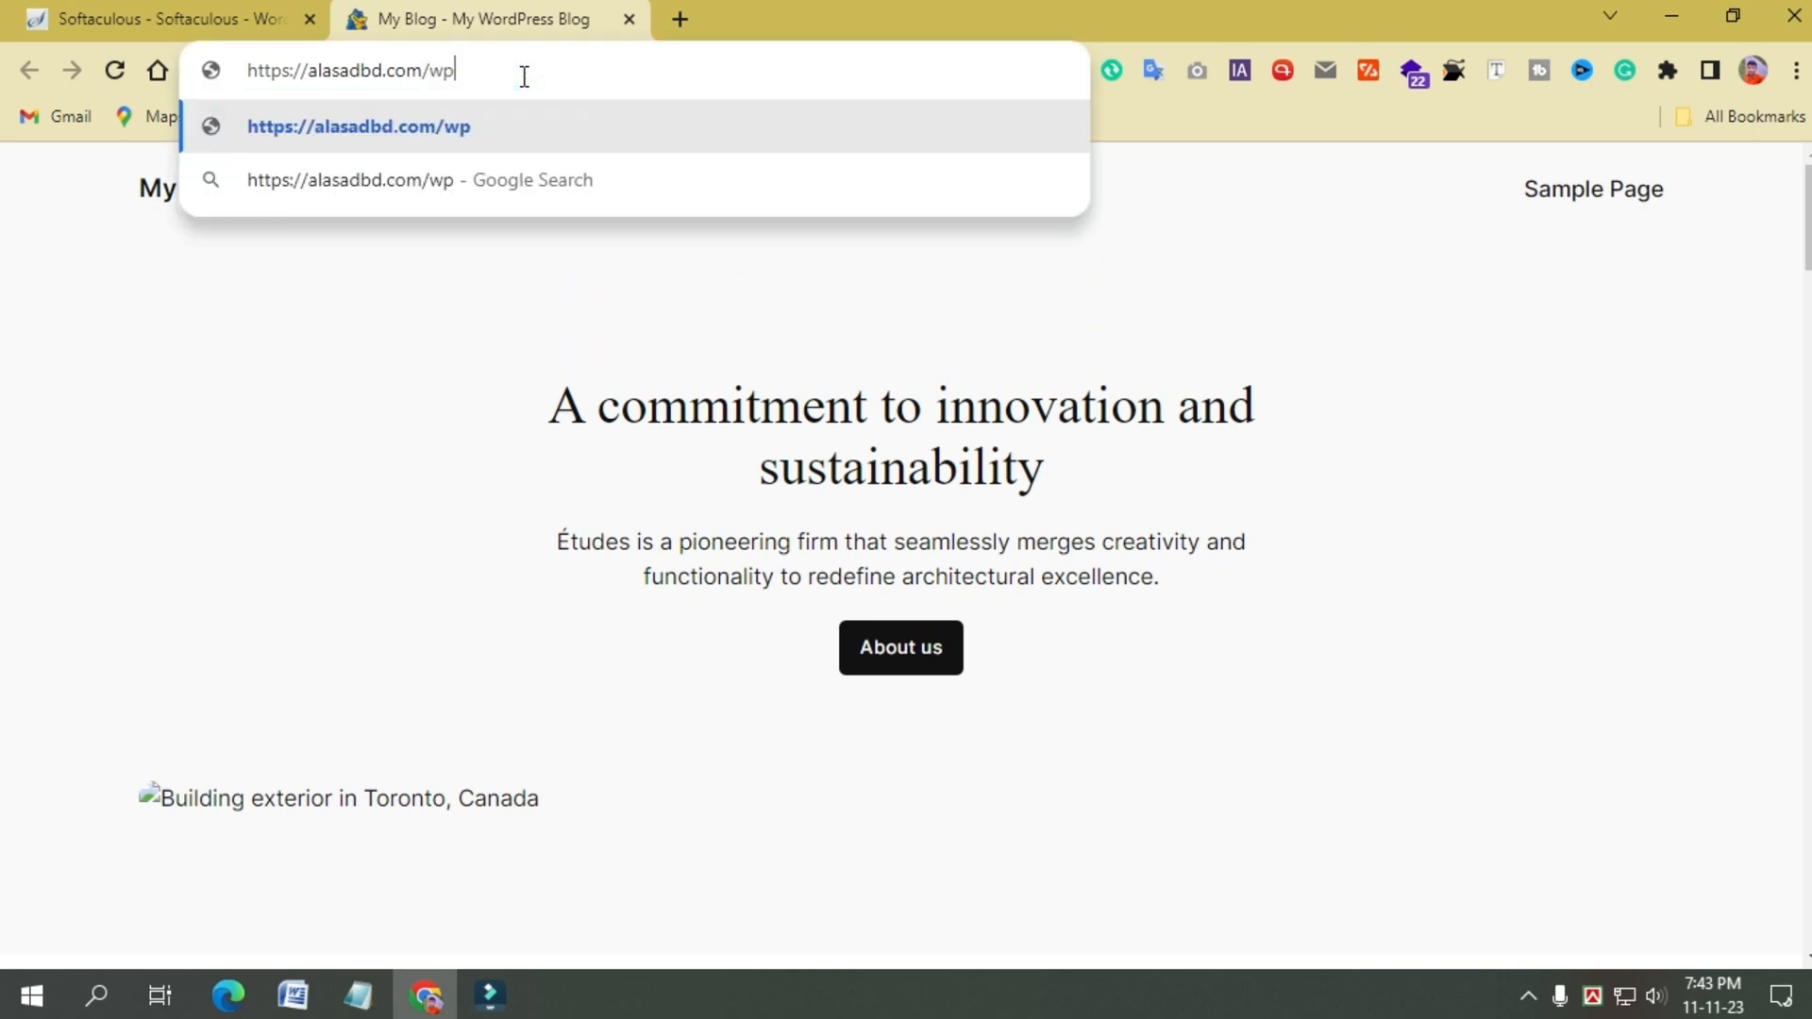
type("_")
key("BackSpace")
type("-a")
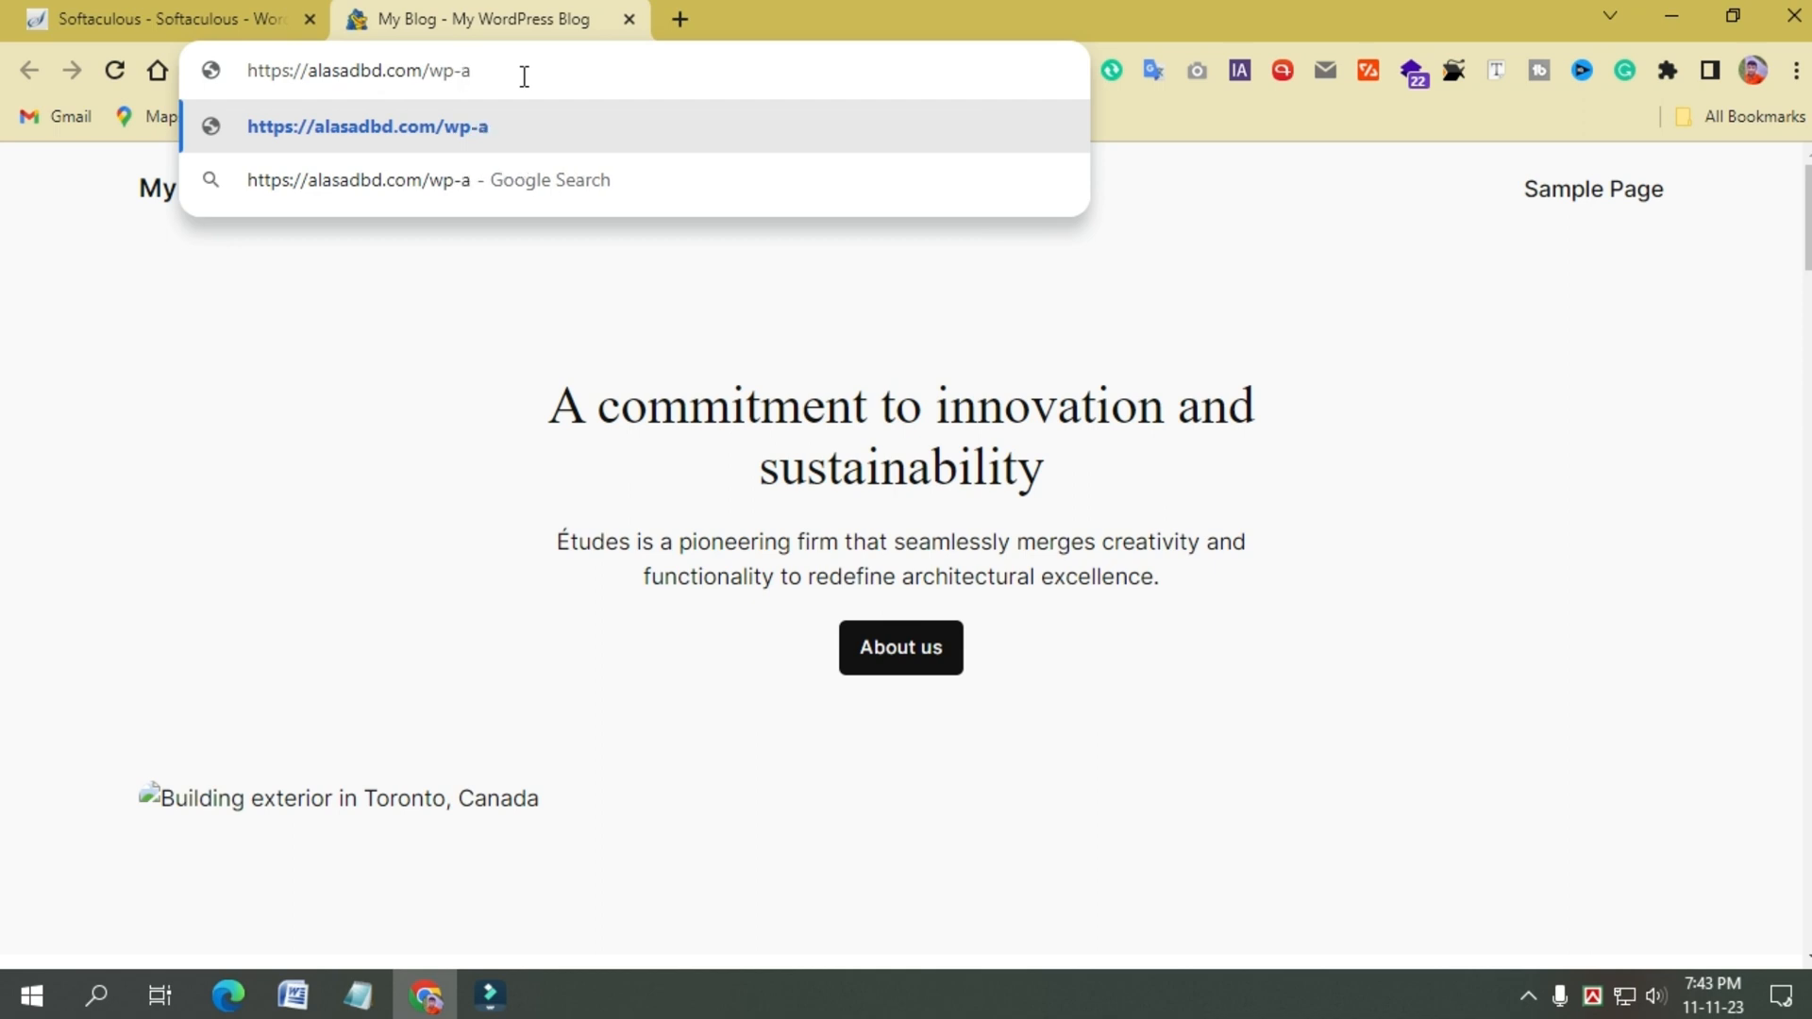
type("m")
key("BackSpace")
type("dmin")
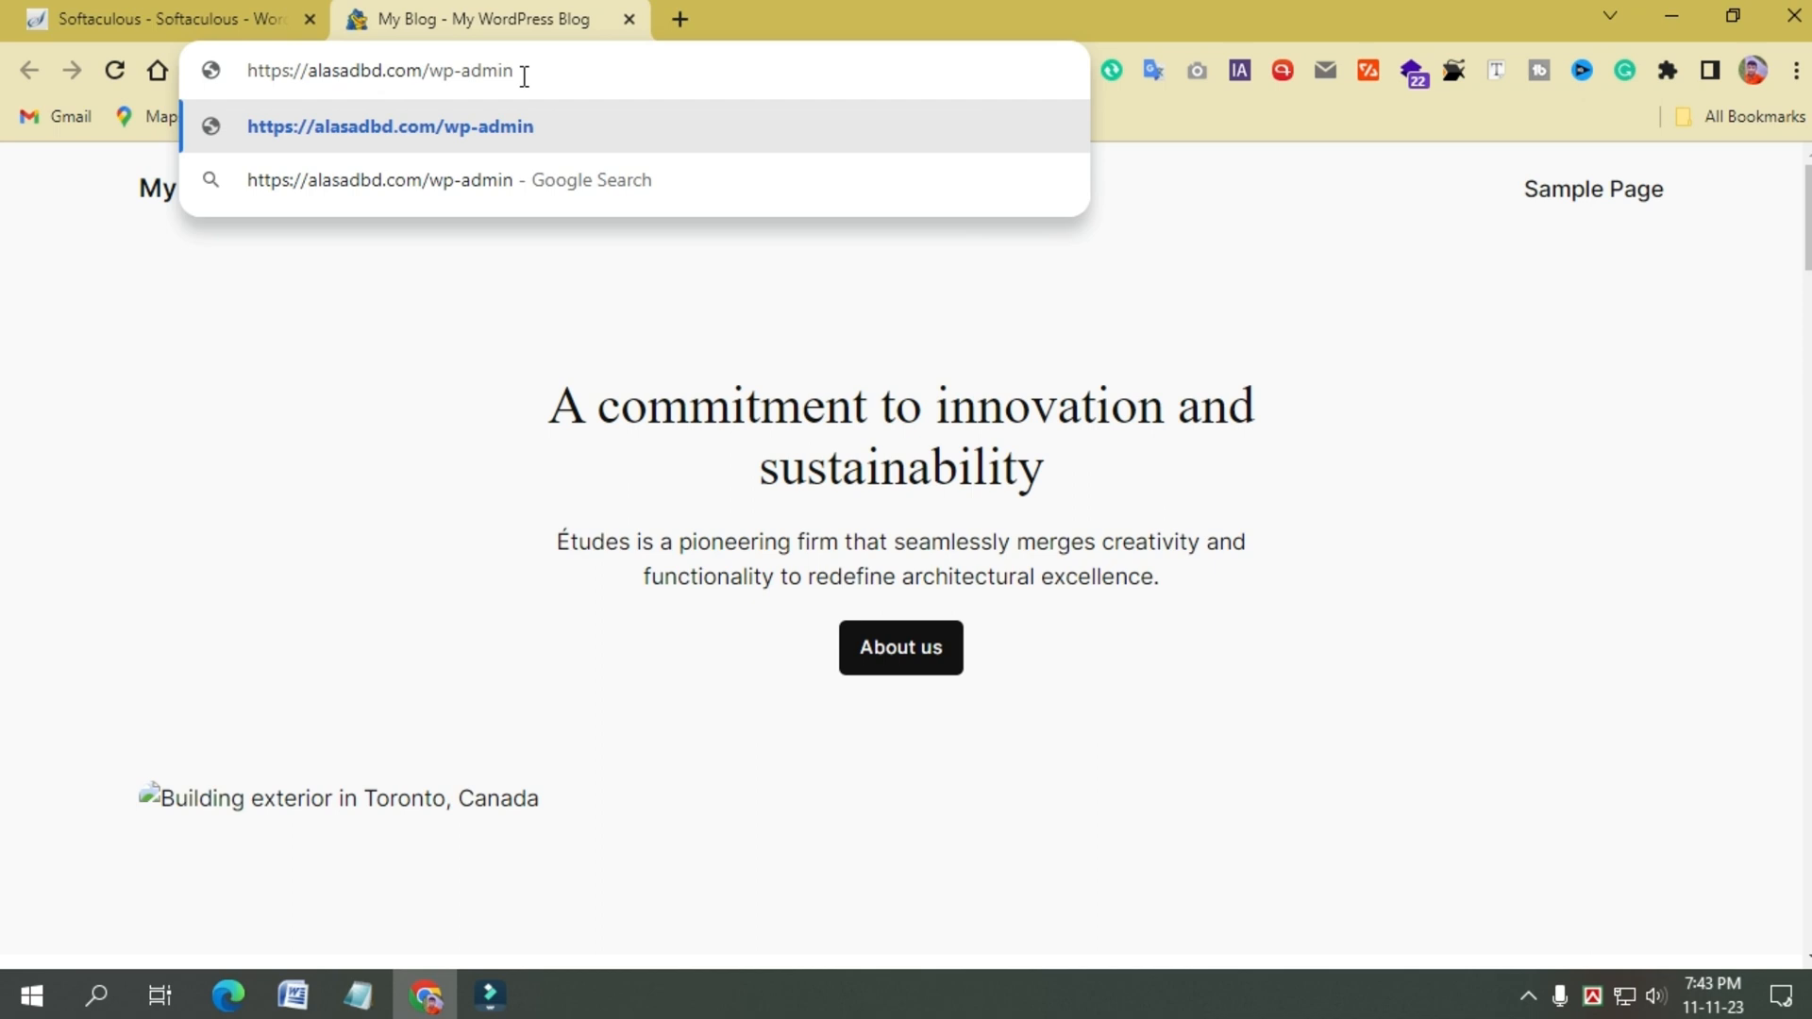
key("Return")
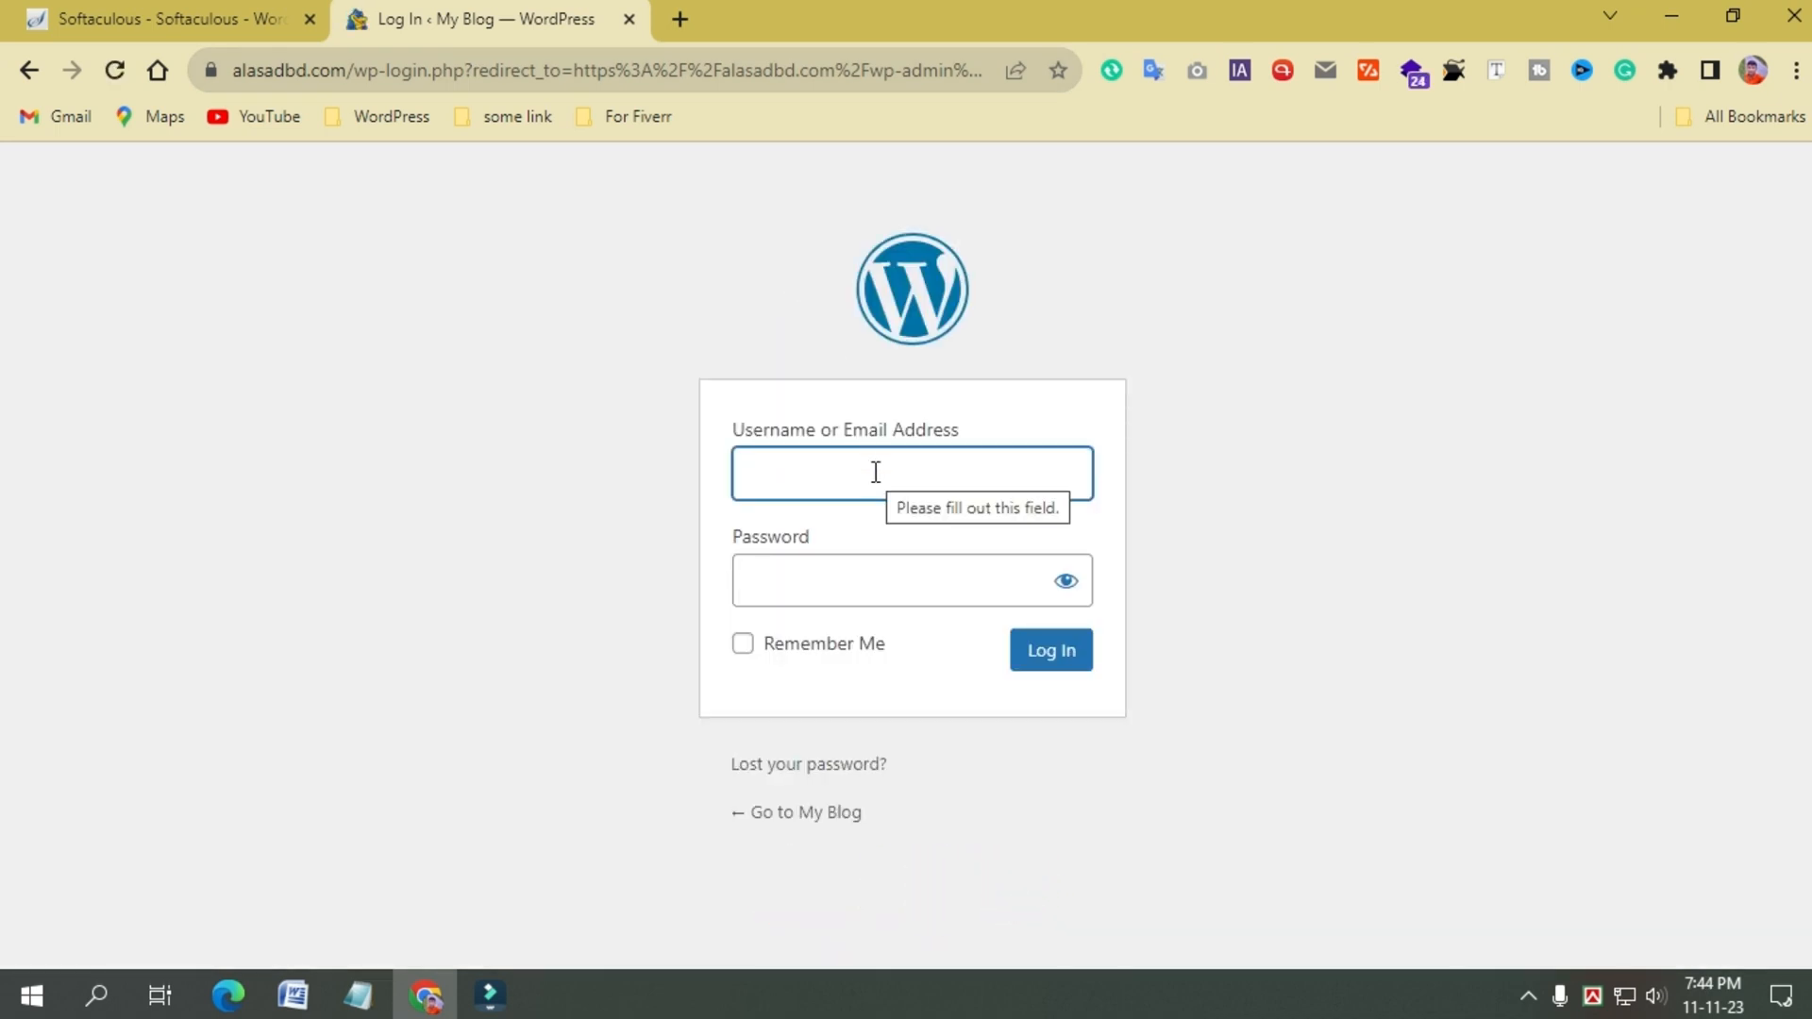
Log in to the WordPress site with the username admin and the account password.
left_click(818, 463)
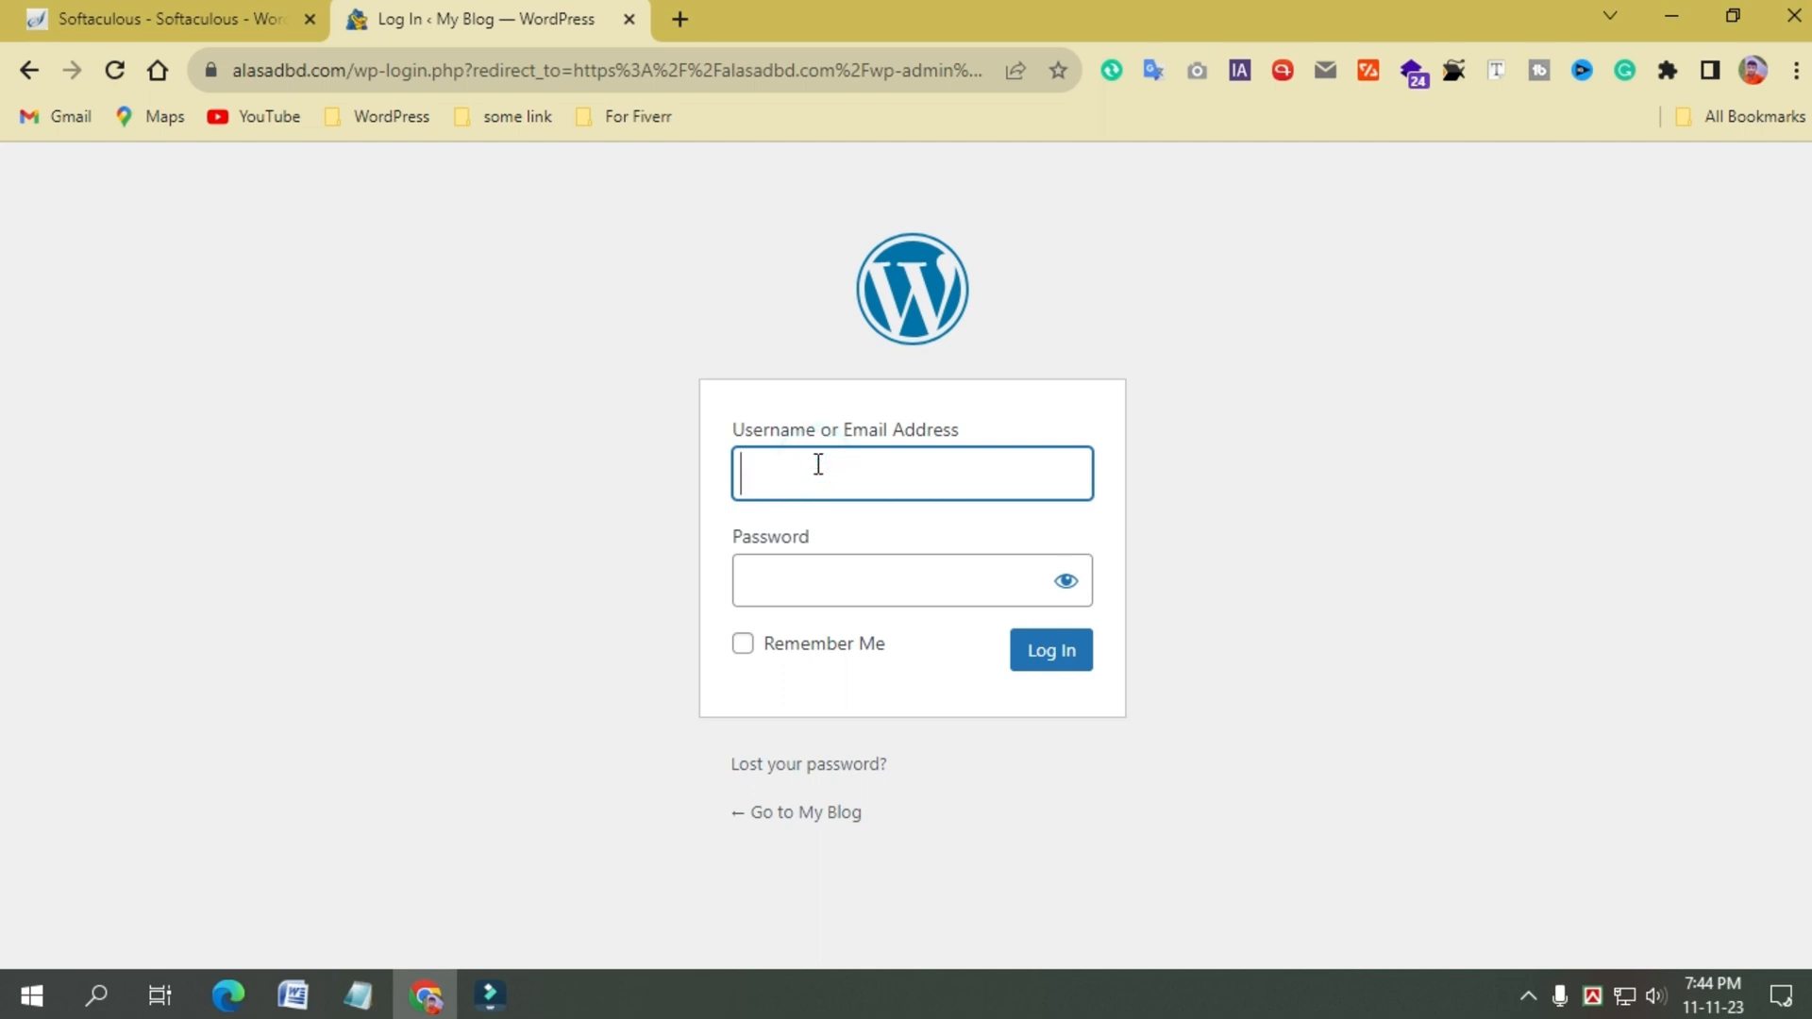
type("ad,o")
type("min")
left_click(857, 581)
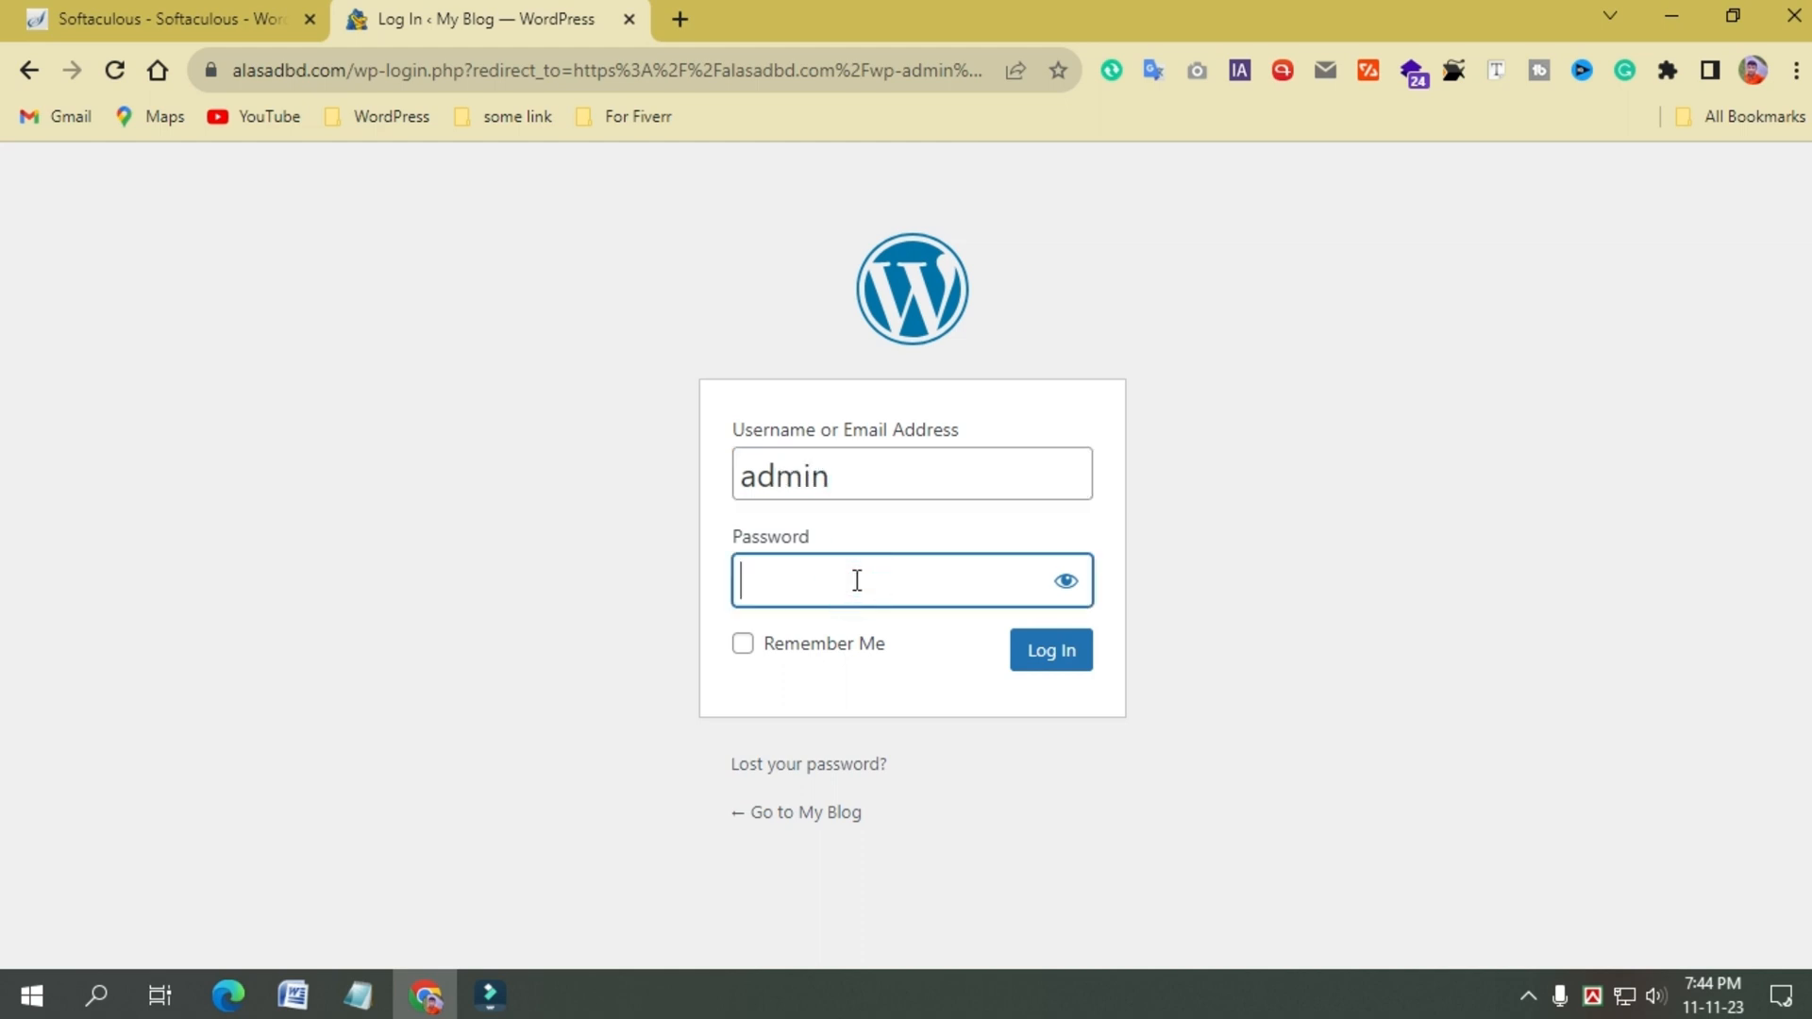
type("•••••")
left_click(1066, 597)
left_click(1045, 663)
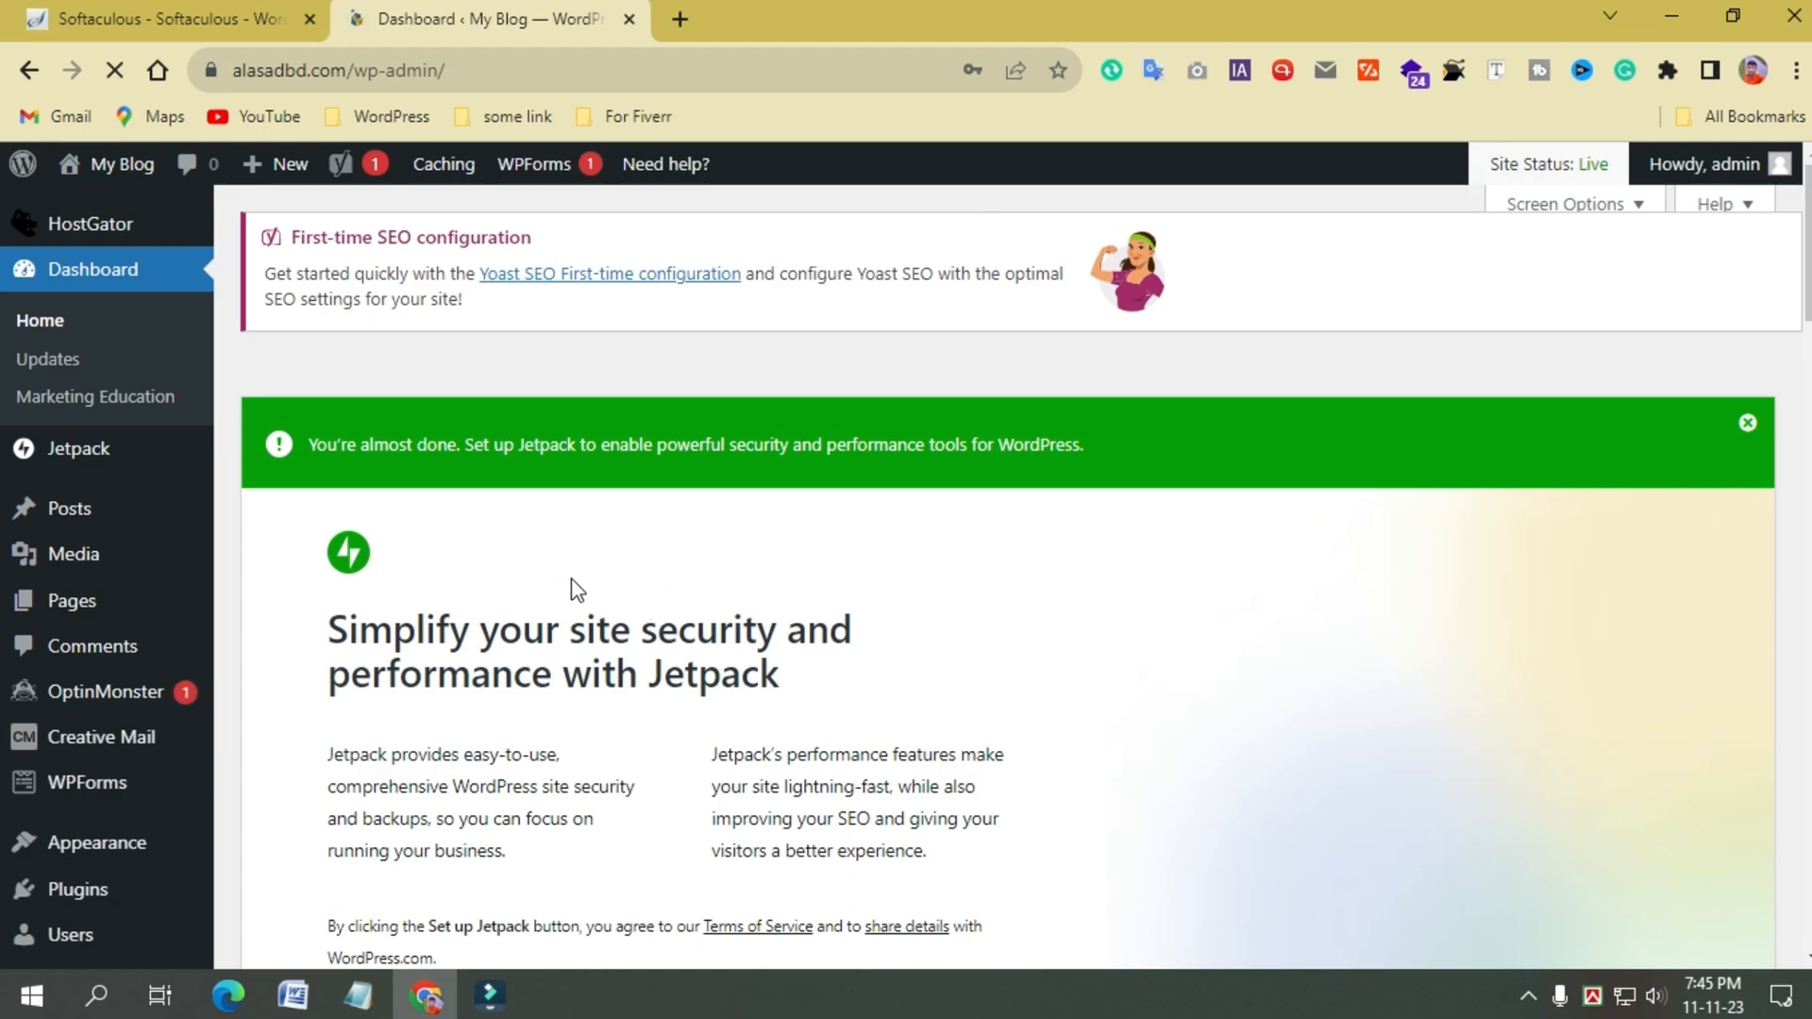
Look through the WordPress dashboard, including the welcome section and the widgets below it.
scroll(572, 595, "down", 10)
scroll(576, 638, "down", 5)
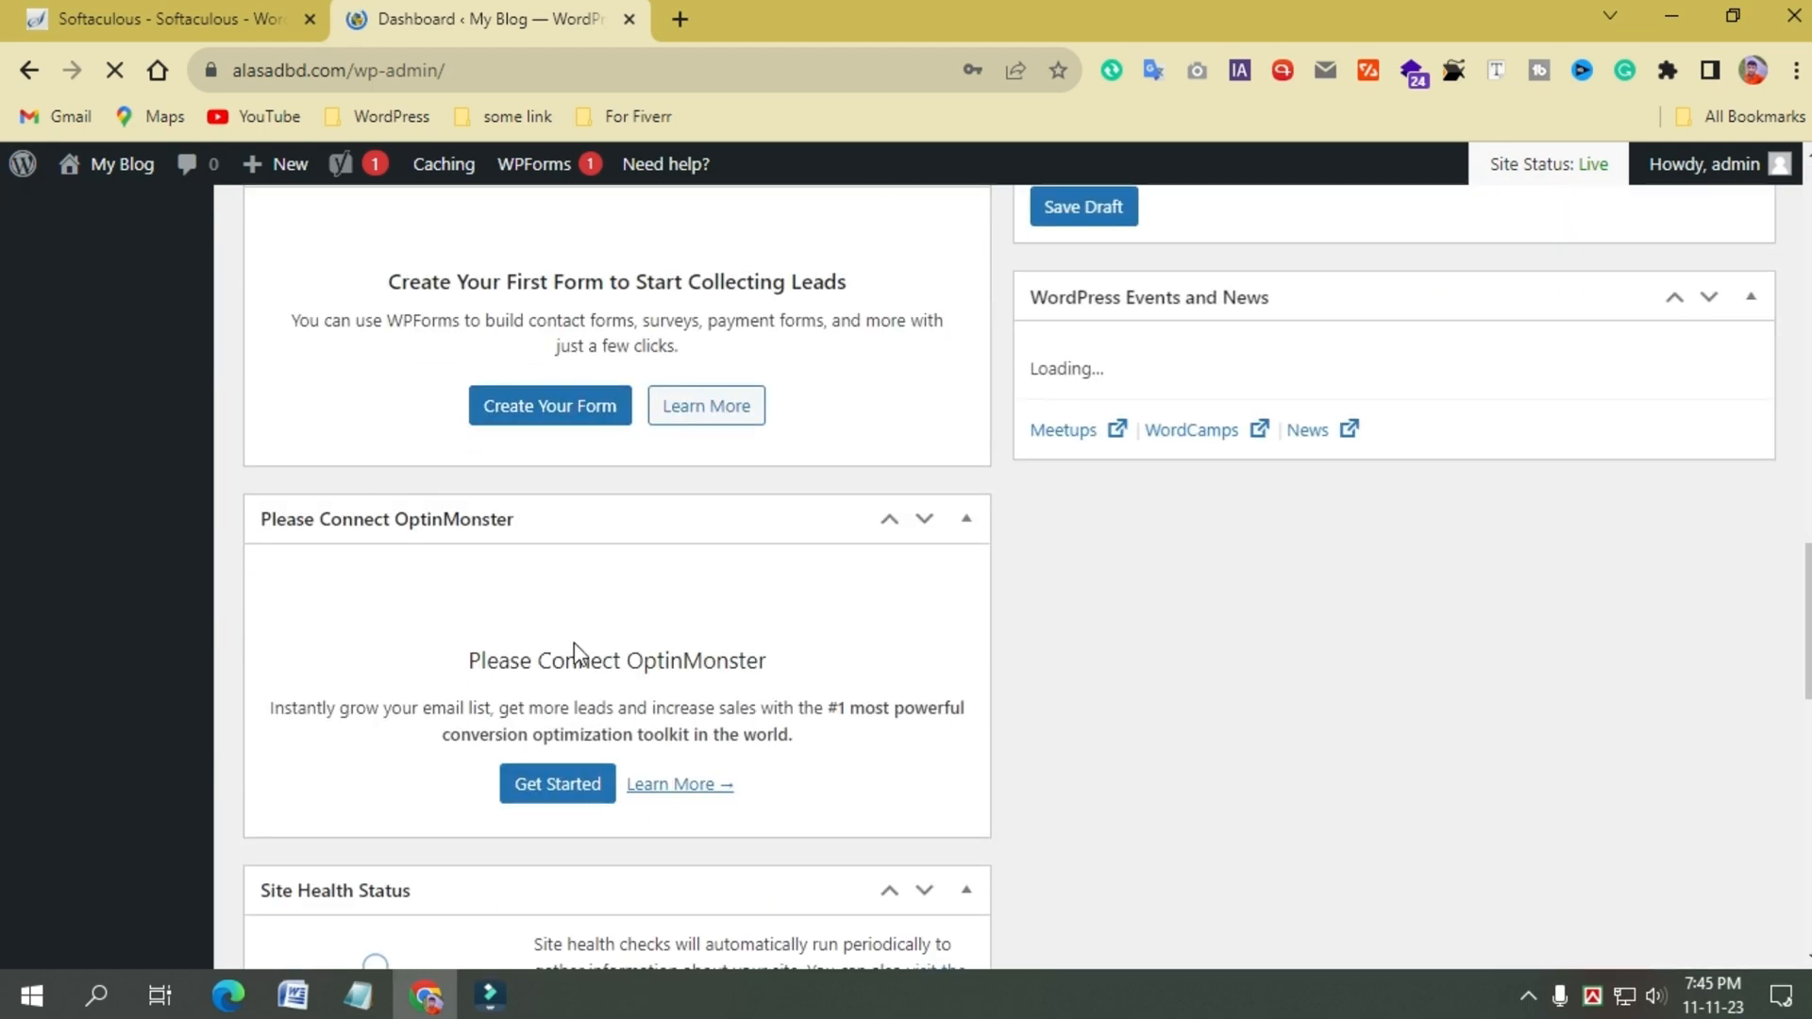
scroll(578, 648, "up", 15)
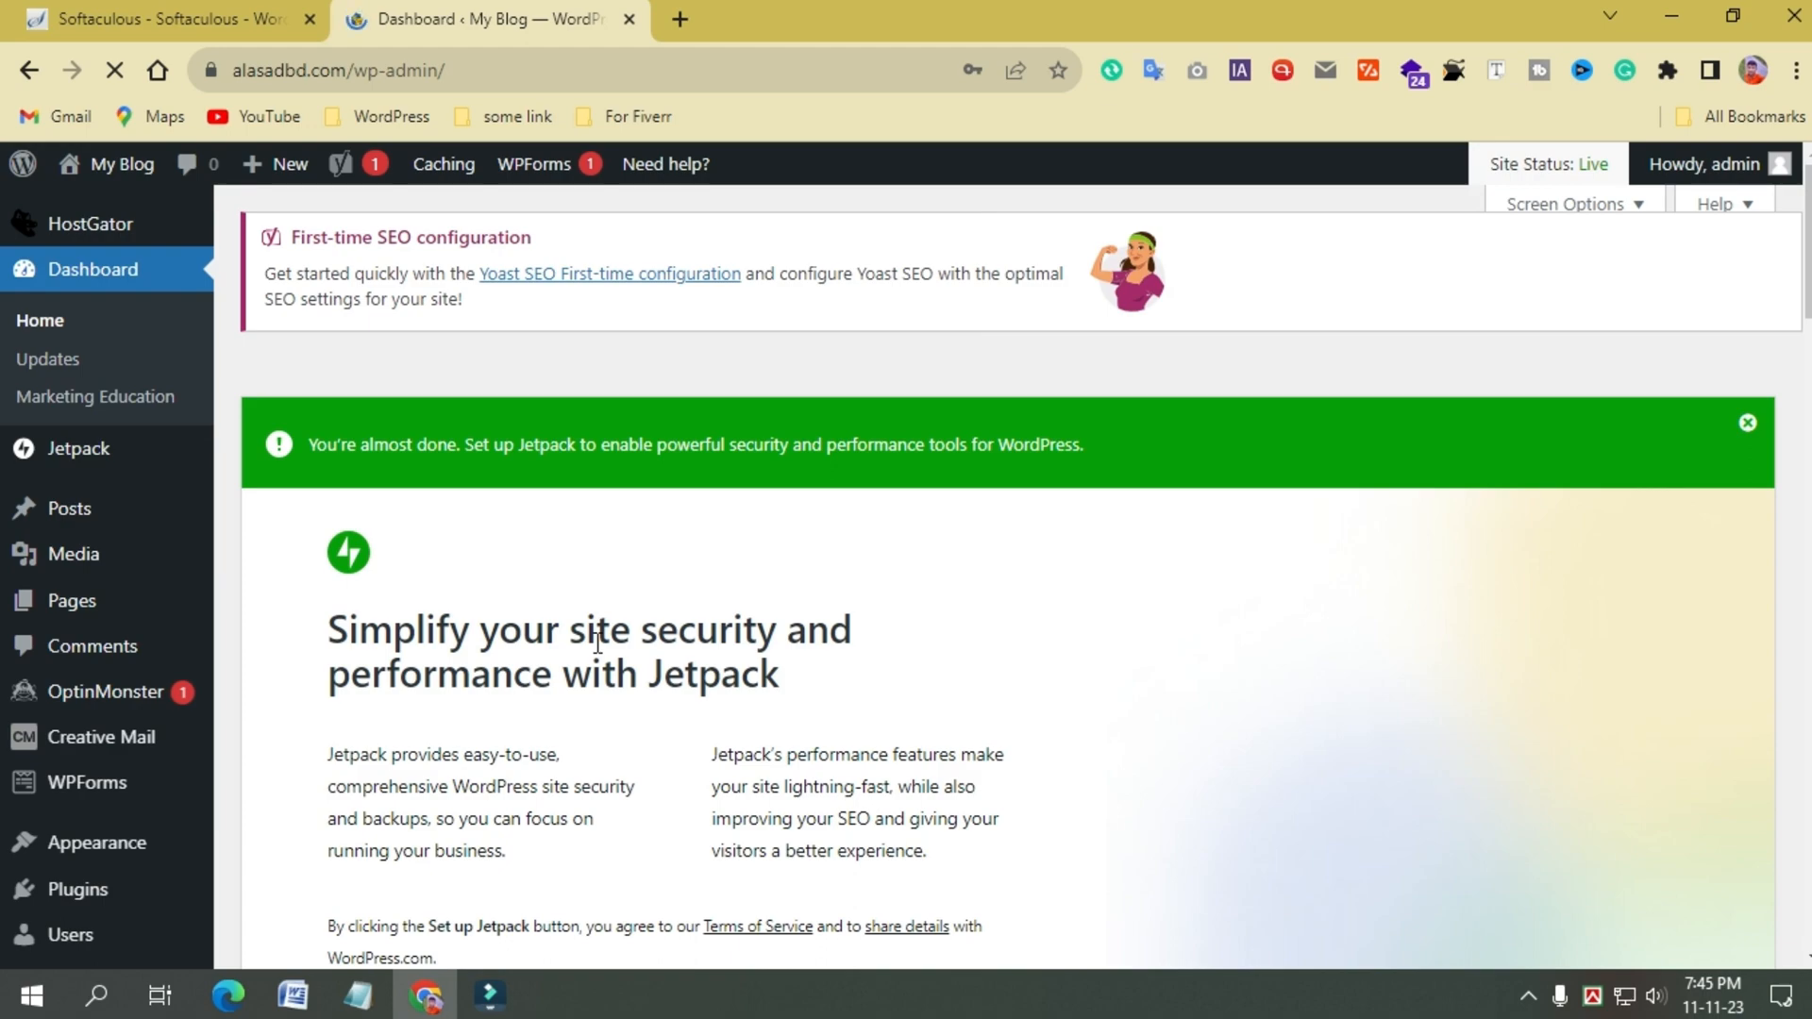
scroll(829, 401, "down", 10)
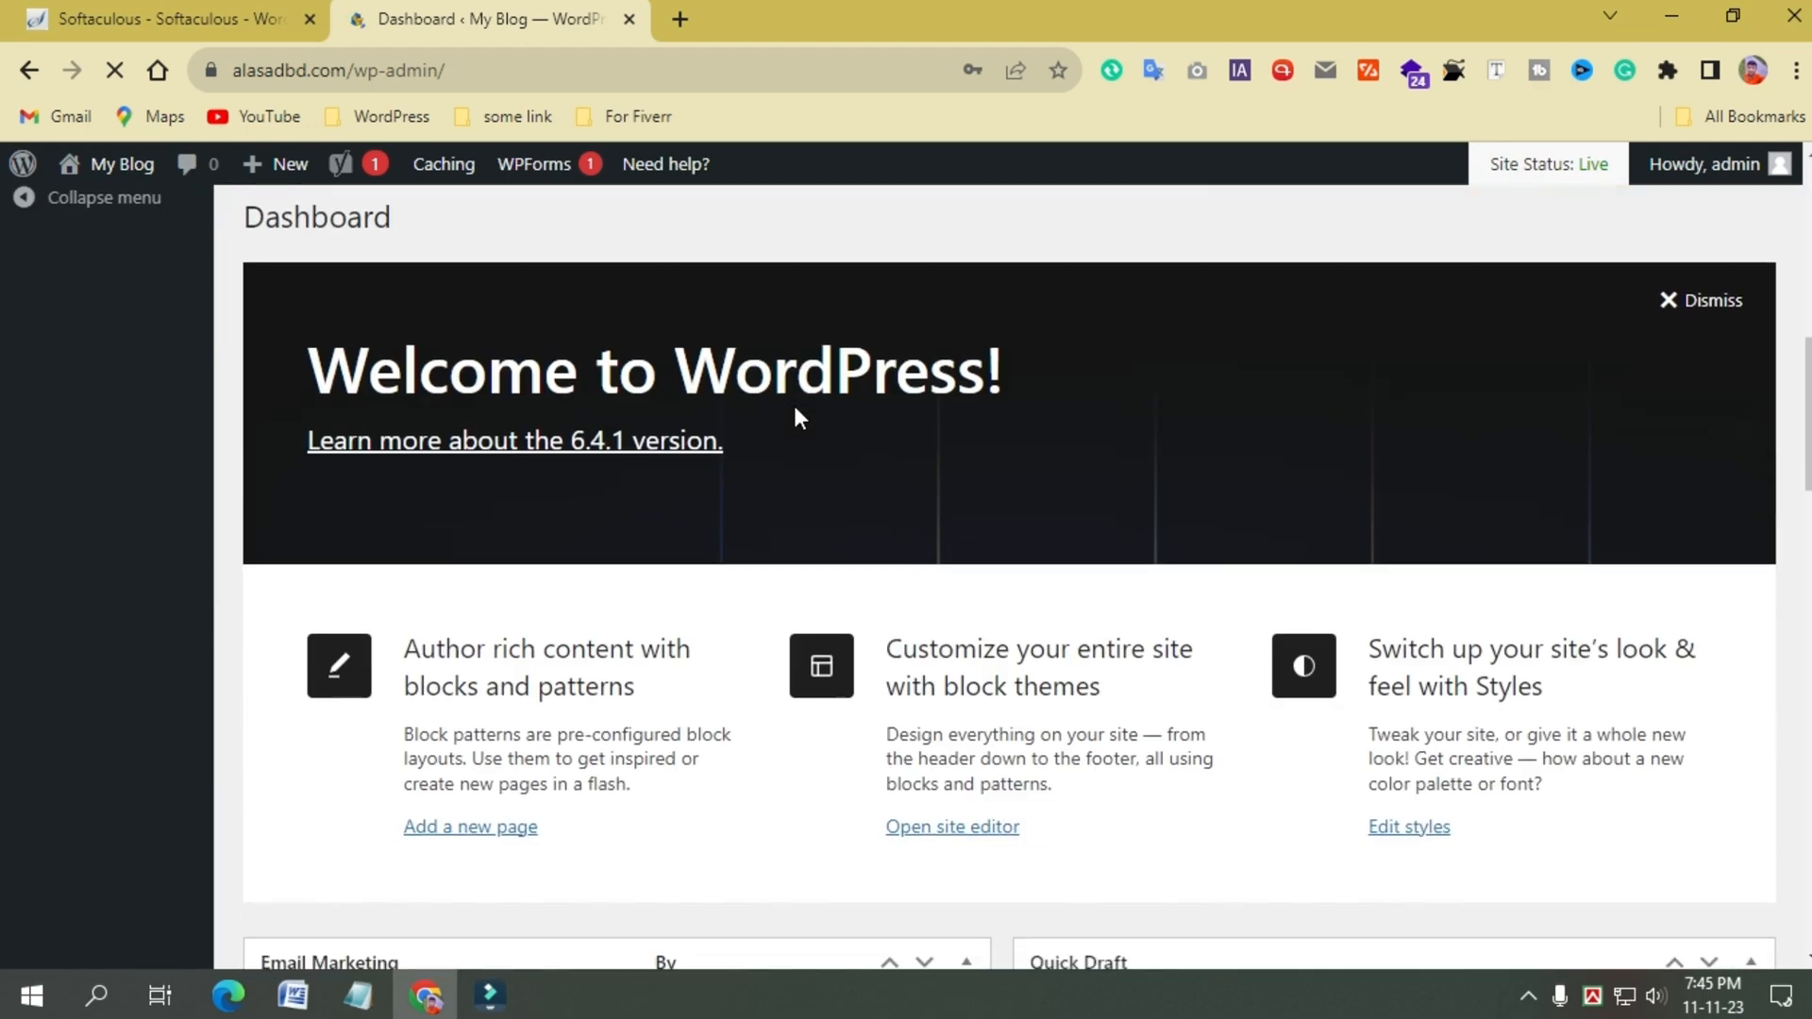
scroll(797, 417, "down", 12)
scroll(807, 422, "up", 8)
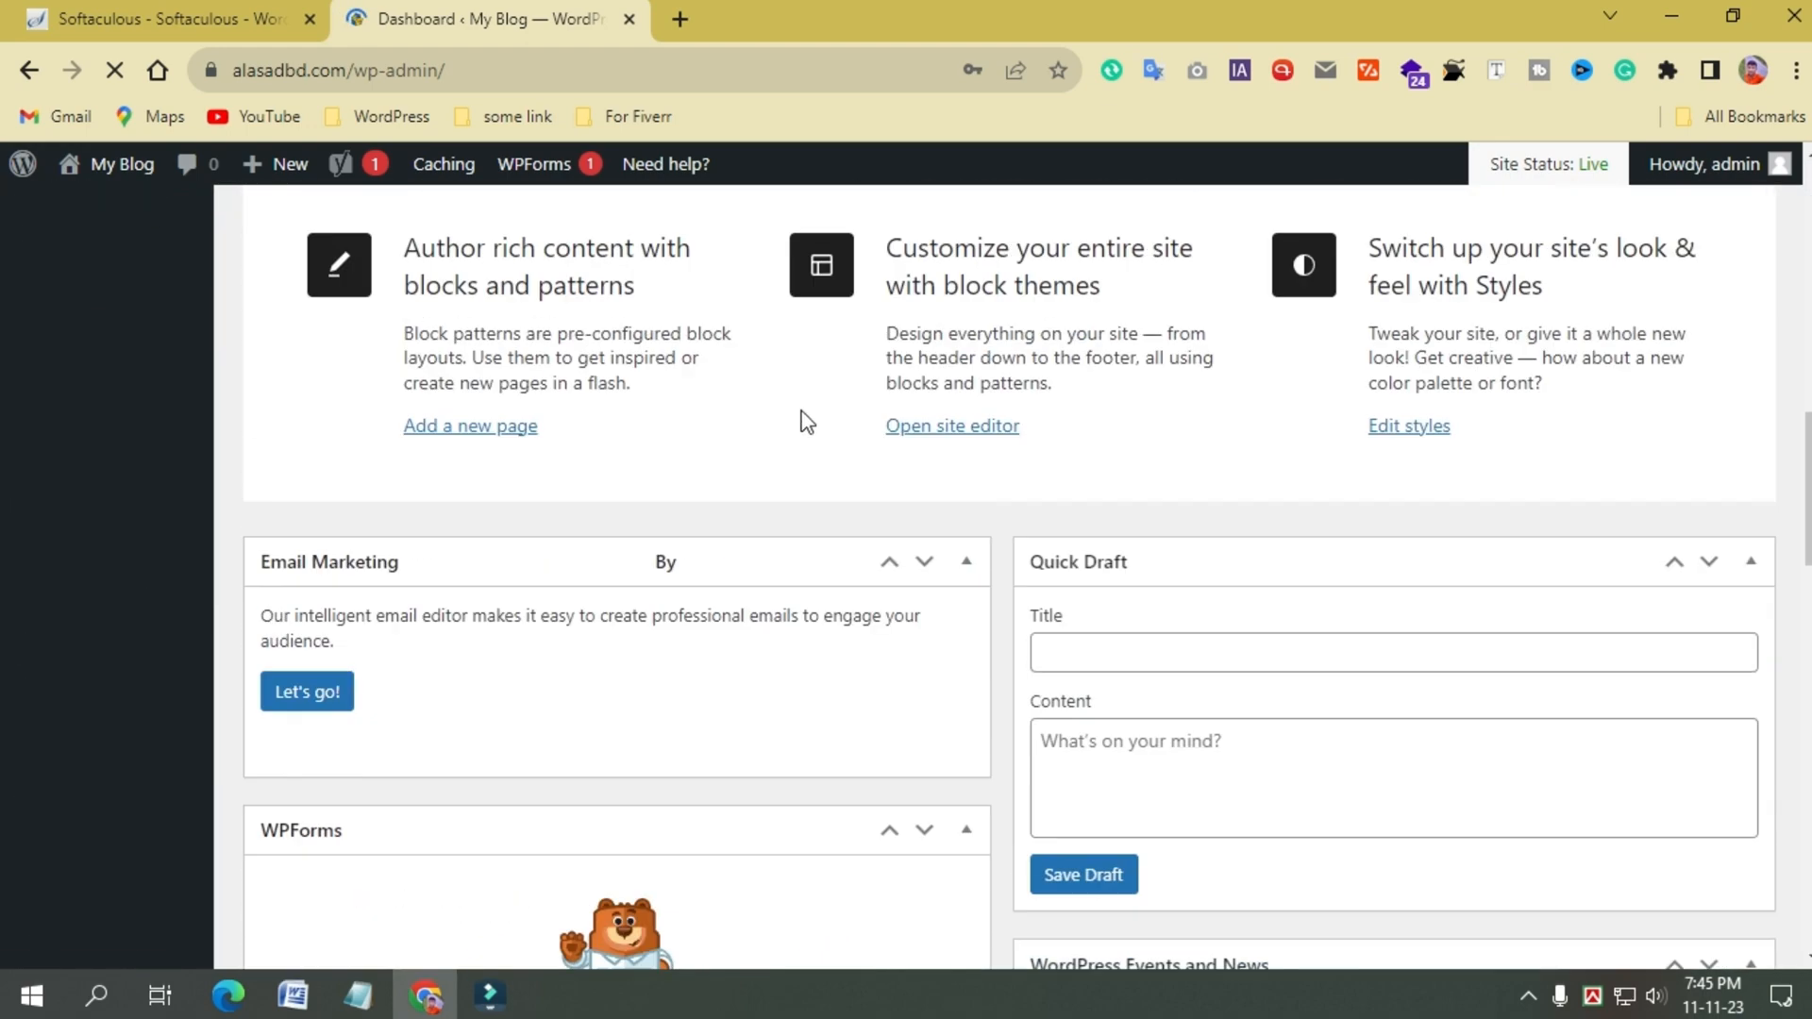